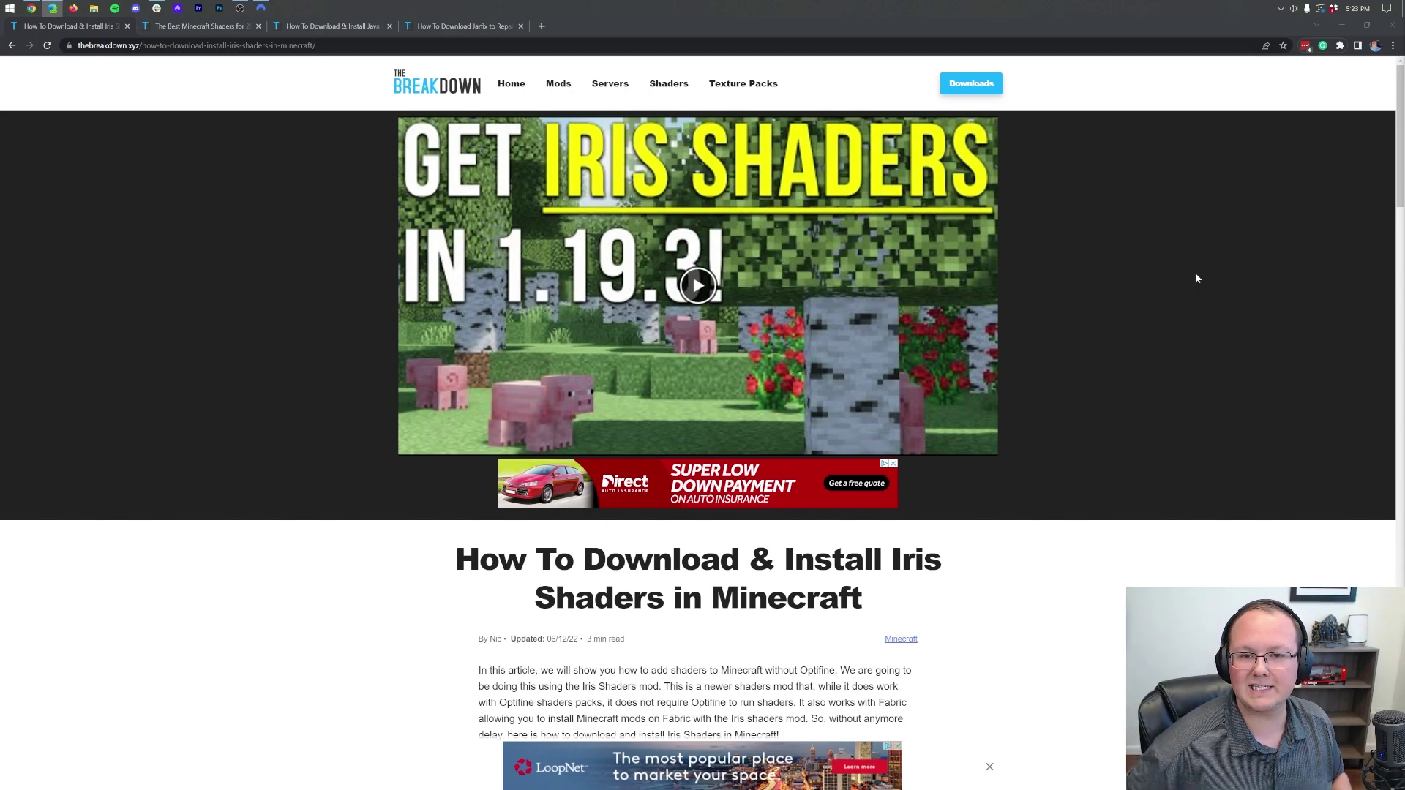
Open the Iris Shaders download page from the installation article and download the universal JAR installer.
{"action": "scroll", "coordinate": [1171, 299], "scroll_direction": "down", "scroll_amount": 1}
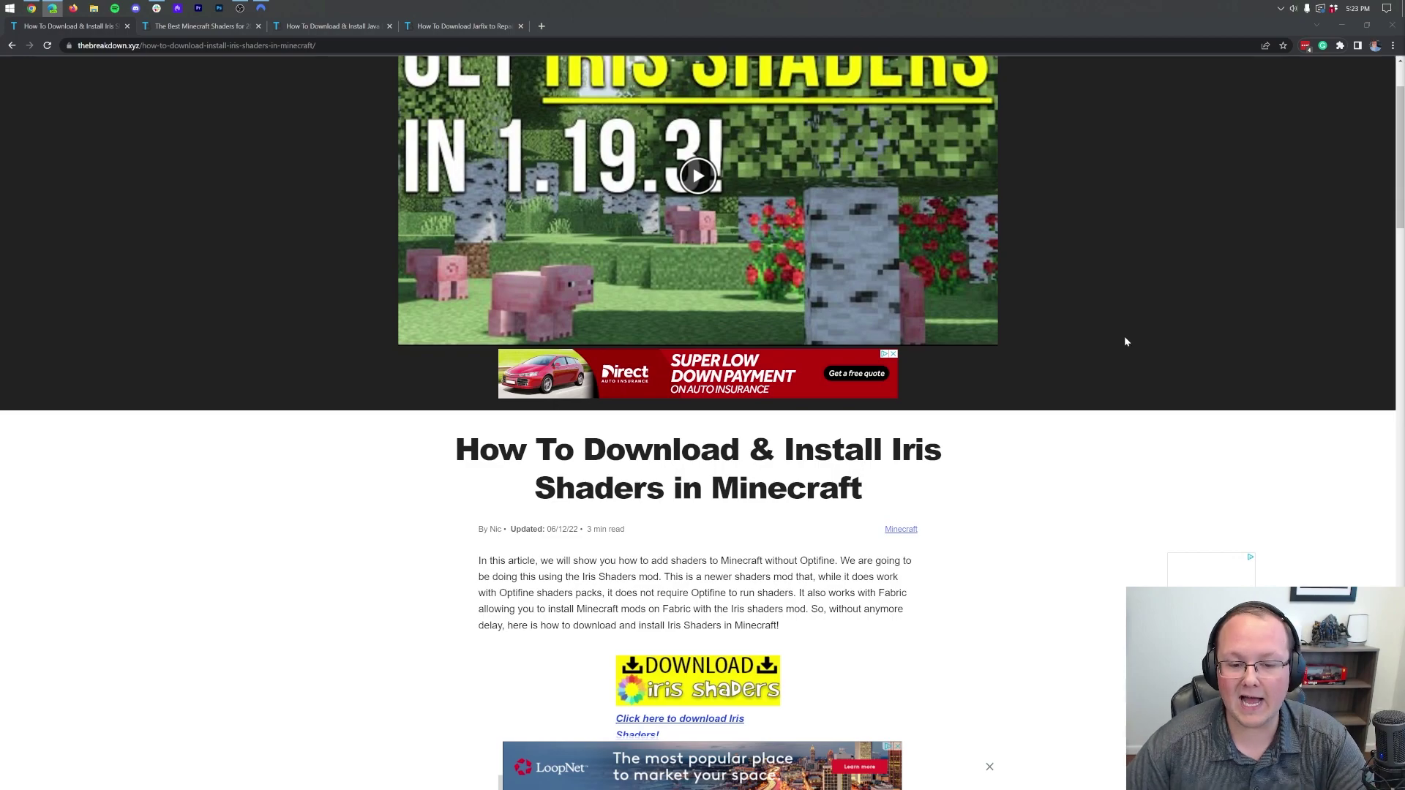
{"action": "scroll", "coordinate": [1143, 388], "scroll_direction": "up", "scroll_amount": 1}
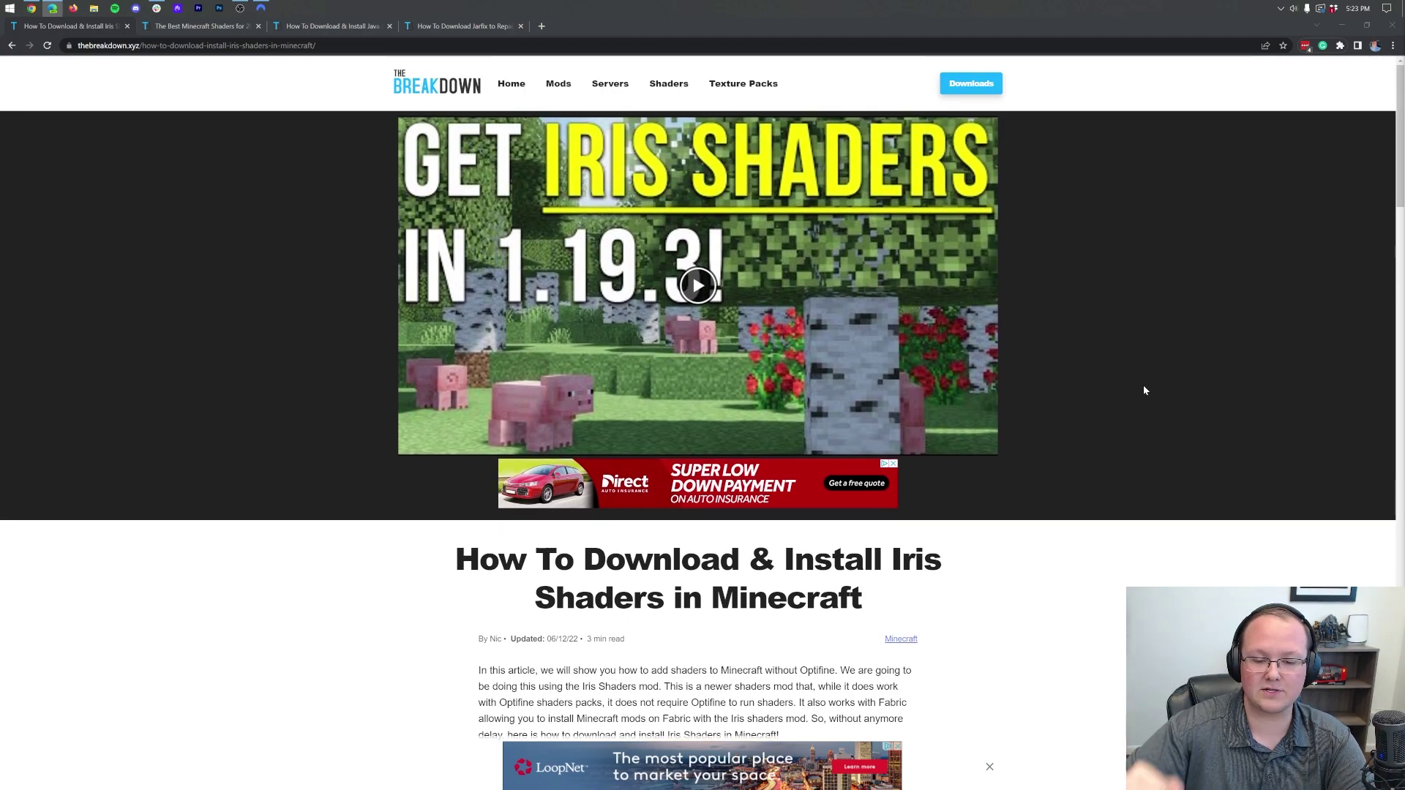
{"action": "scroll", "coordinate": [1145, 391], "scroll_direction": "down", "scroll_amount": 4}
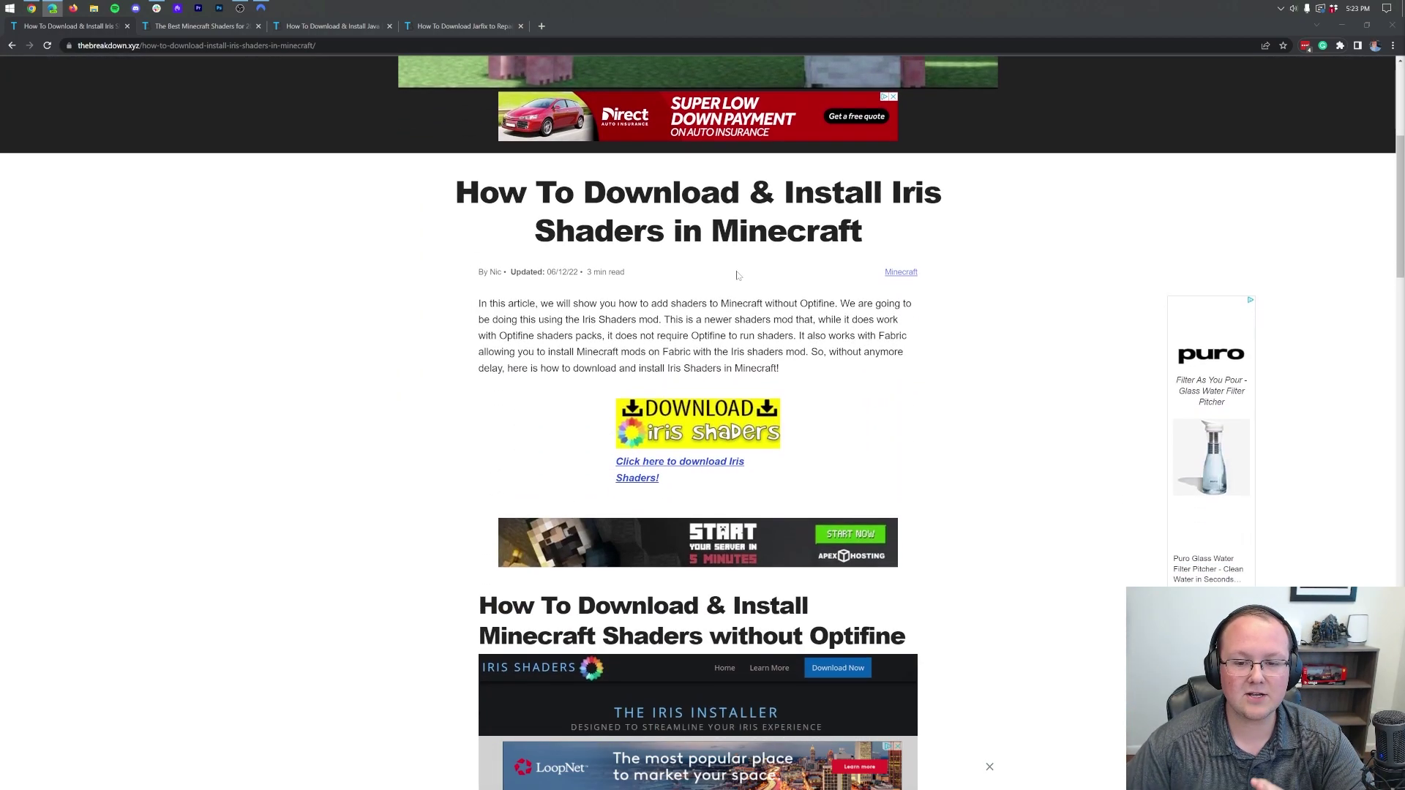
{"action": "scroll", "coordinate": [843, 225], "scroll_direction": "down", "scroll_amount": 2}
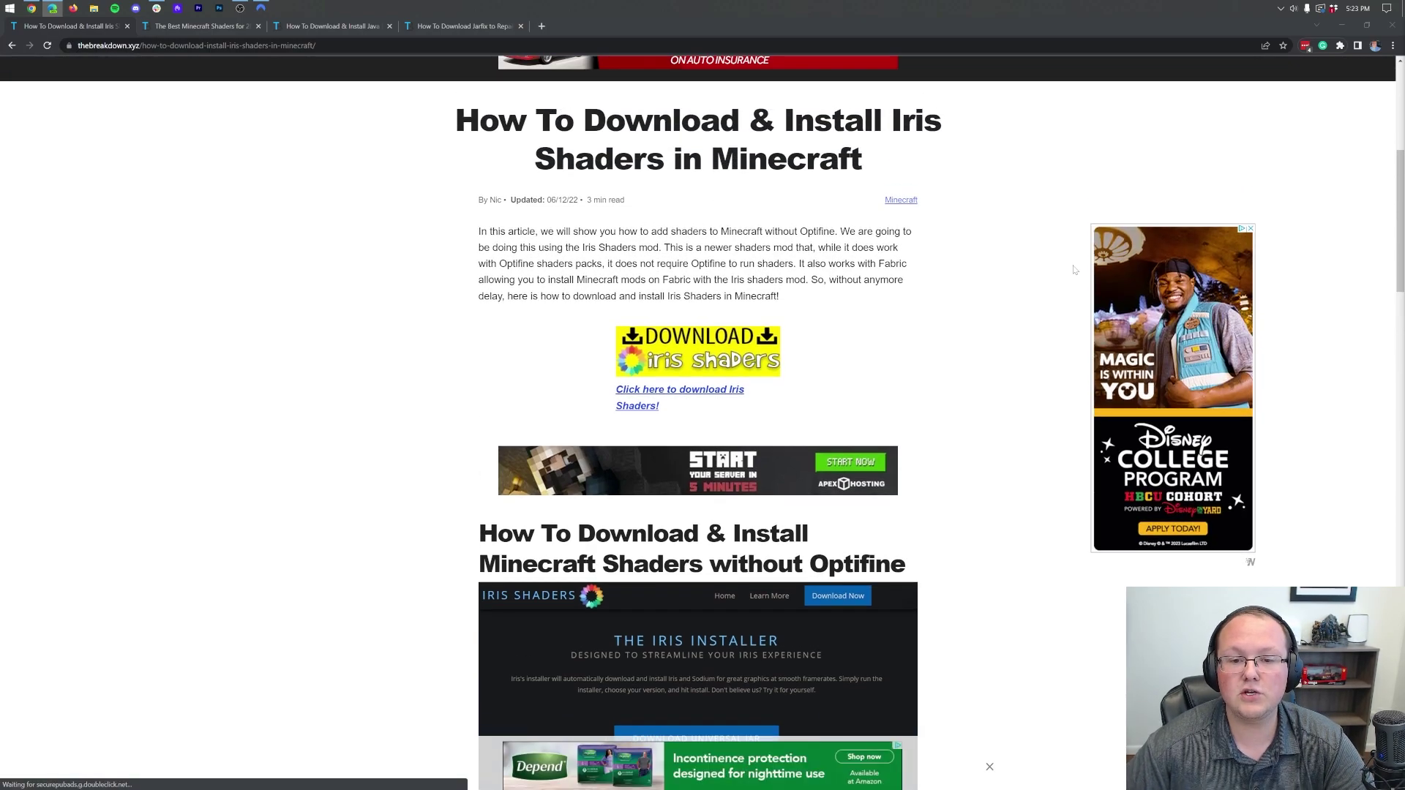
{"action": "scroll", "coordinate": [863, 248], "scroll_direction": "down", "scroll_amount": 7}
{"action": "scroll", "coordinate": [862, 246], "scroll_direction": "up", "scroll_amount": 8}
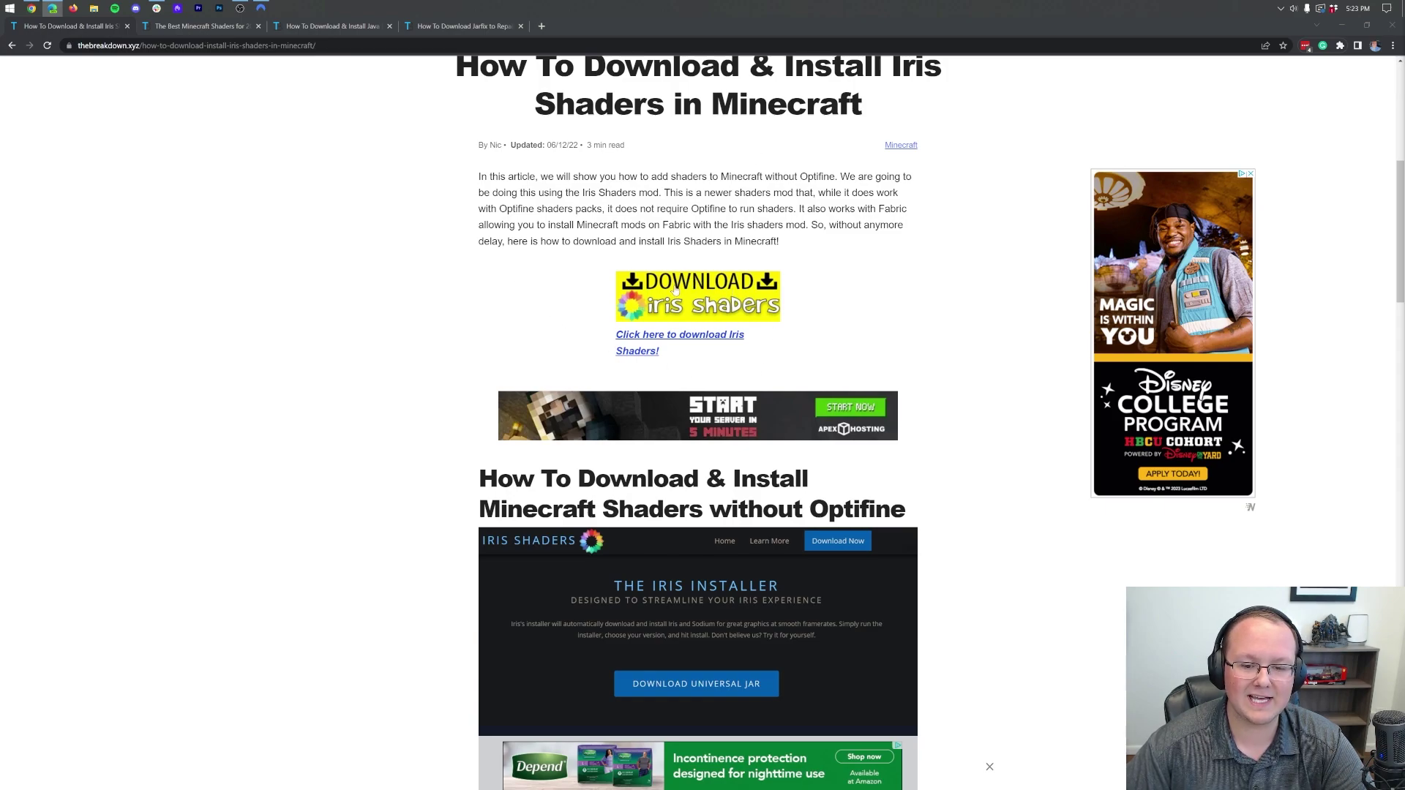
{"action": "left_click", "coordinate": [674, 290]}
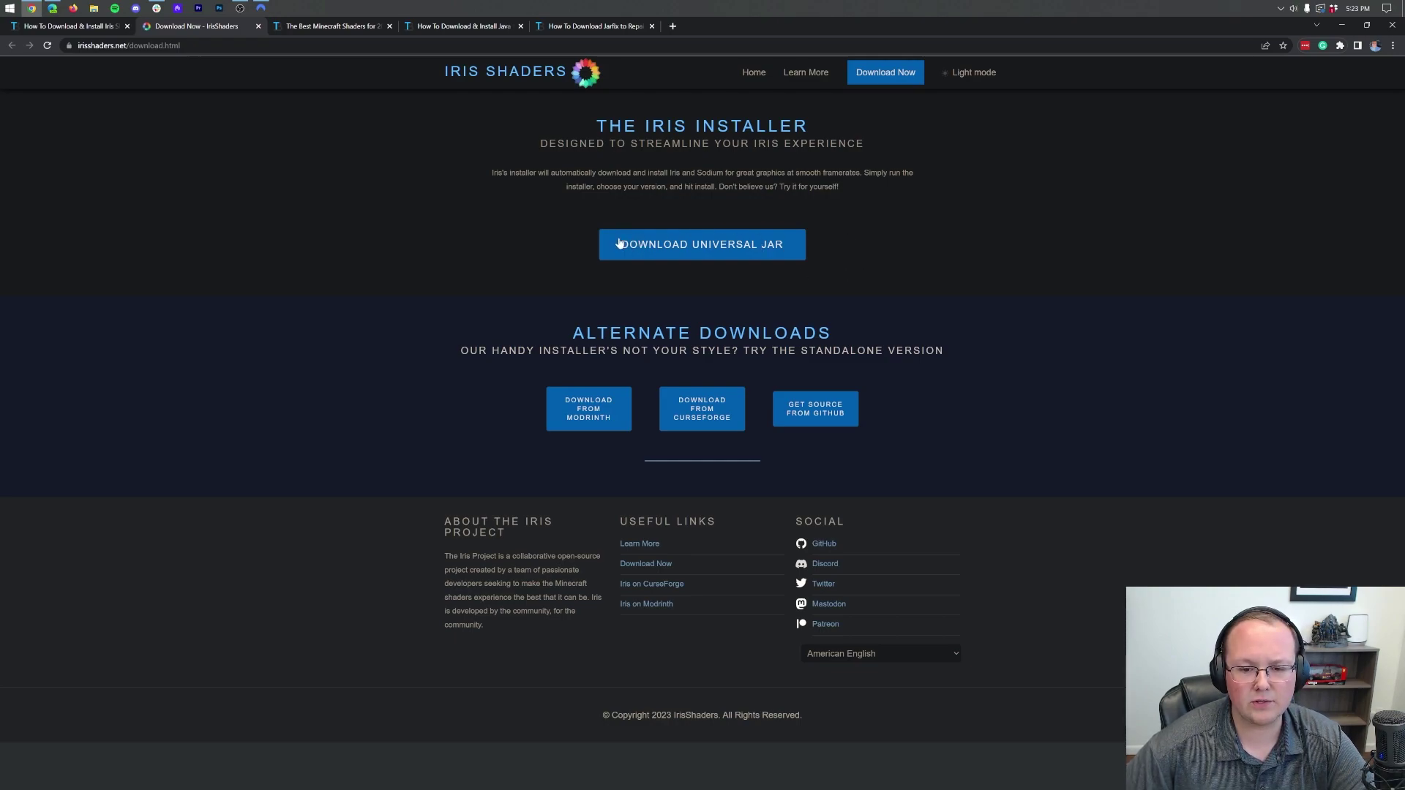
{"action": "left_click", "coordinate": [664, 242]}
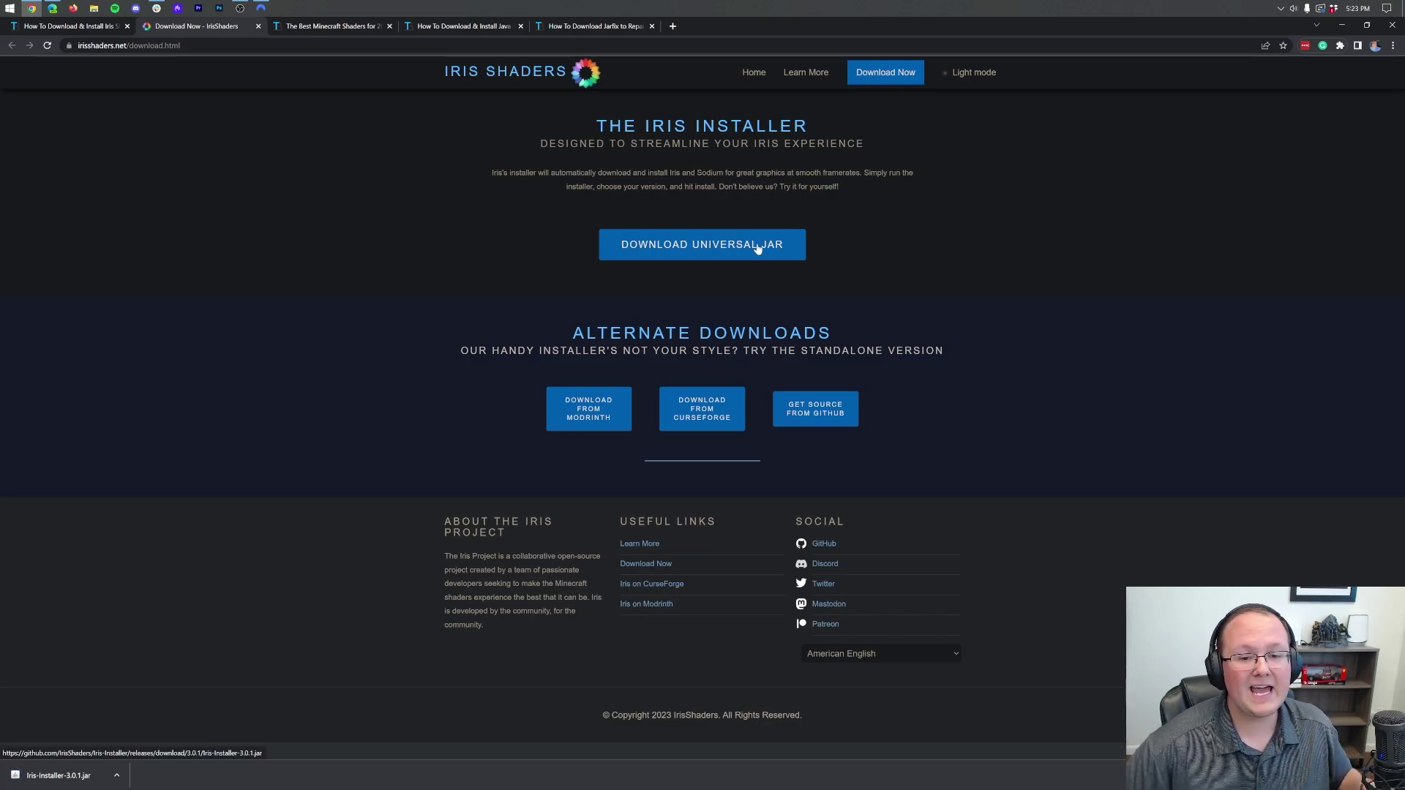
In the best Minecraft shaders article, open the BSL Shaders and MakeUp Ultra Fast download links in new tabs.
{"action": "left_click", "coordinate": [320, 27]}
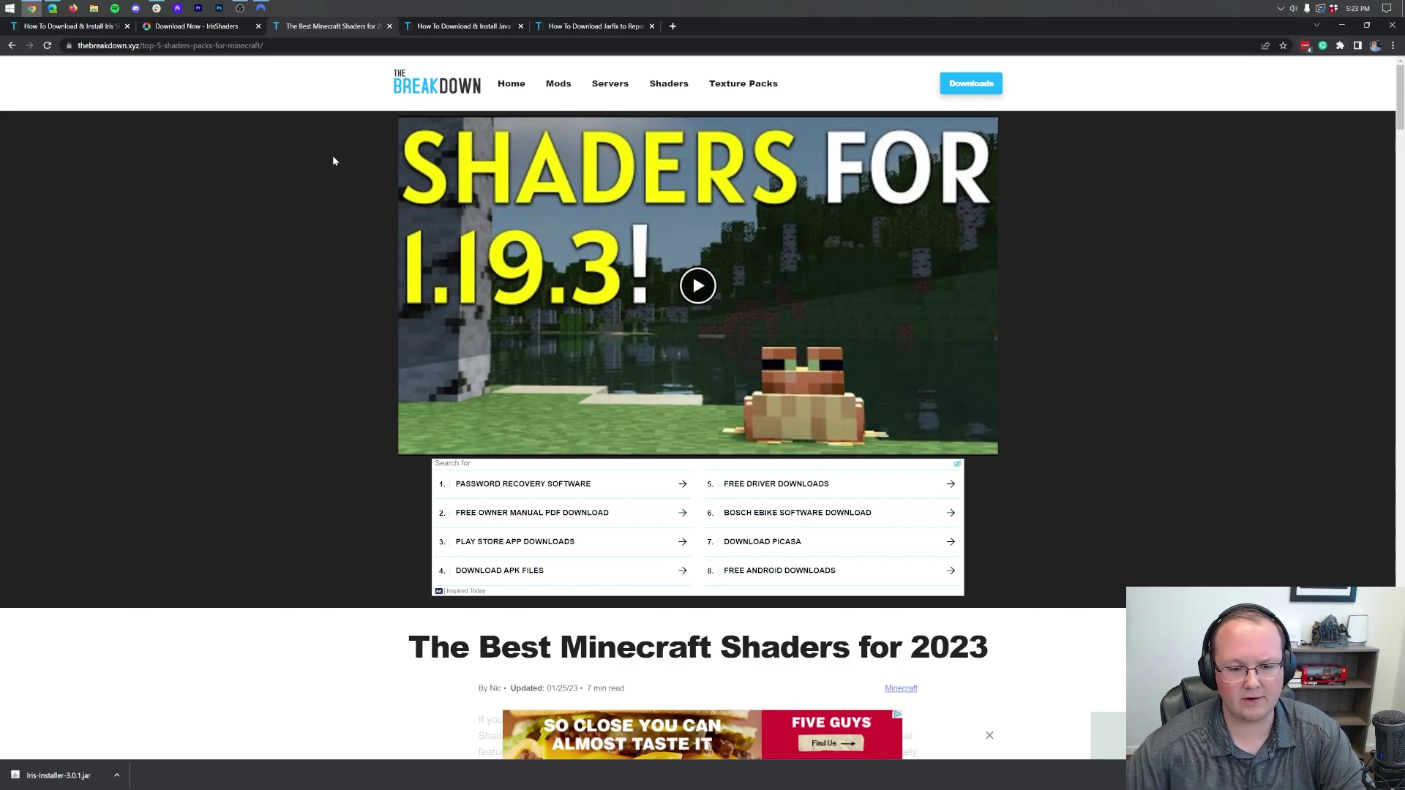
{"action": "scroll", "coordinate": [698, 366], "scroll_direction": "down", "scroll_amount": 5}
{"action": "scroll", "coordinate": [689, 482], "scroll_direction": "down", "scroll_amount": 9}
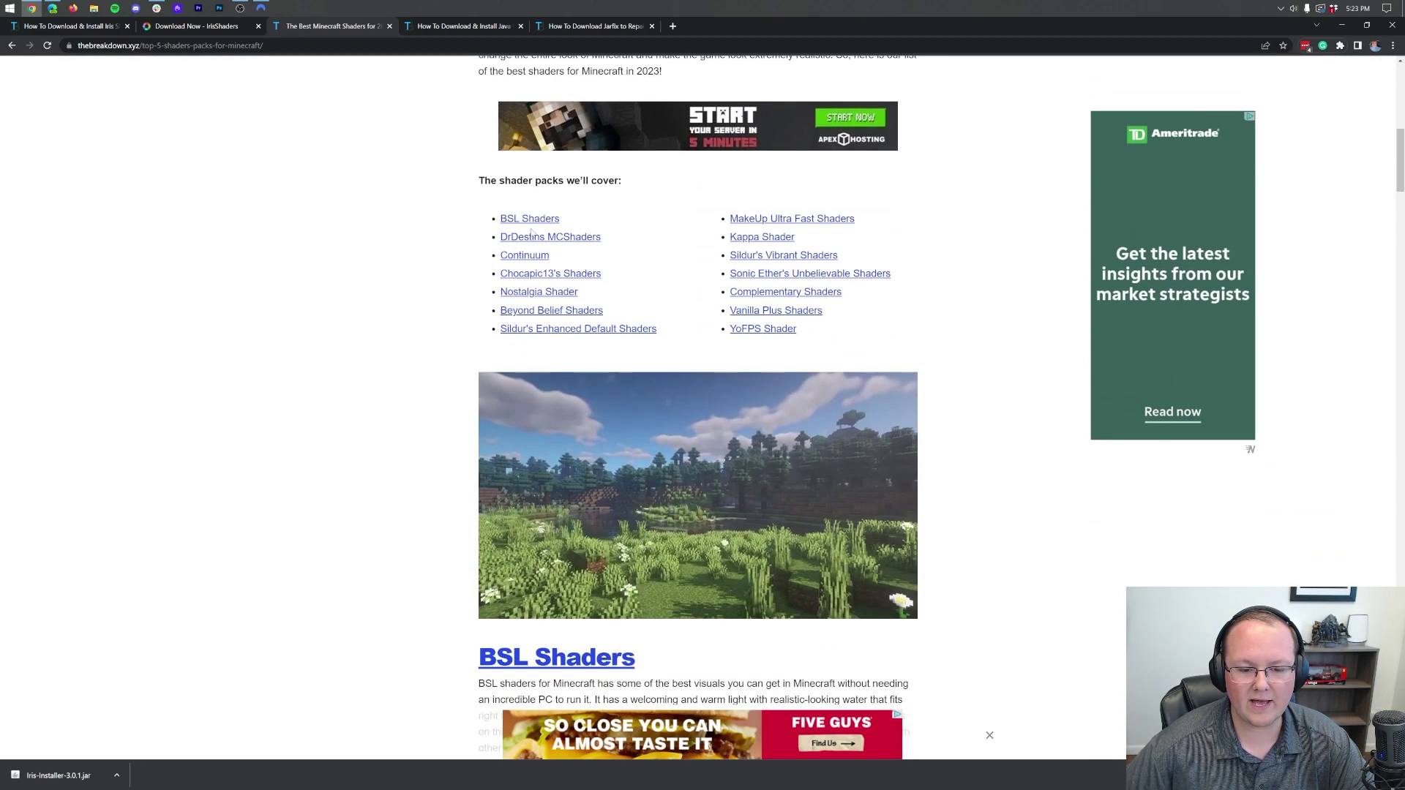
{"action": "right_click", "coordinate": [687, 464]}
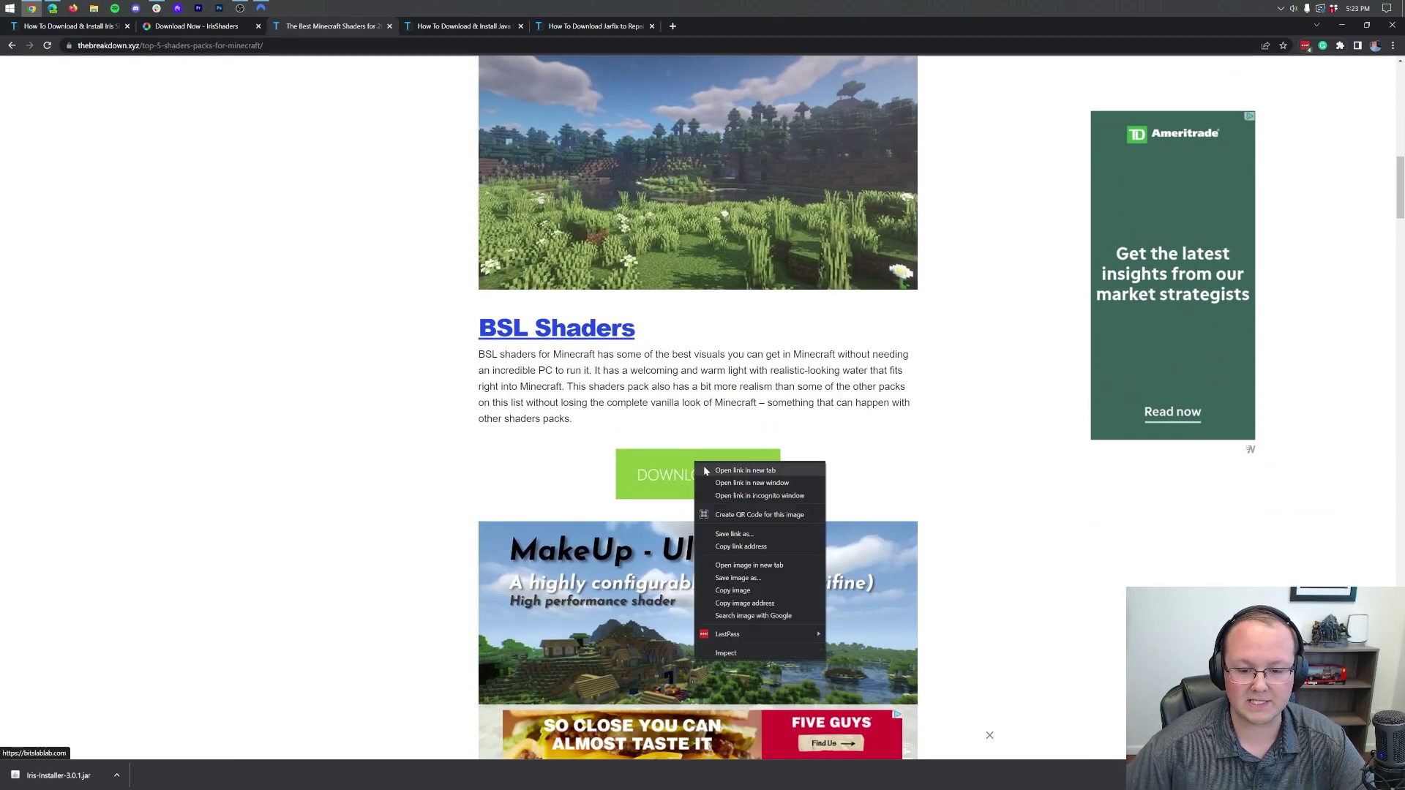
{"action": "left_click", "coordinate": [704, 468]}
{"action": "scroll", "coordinate": [681, 505], "scroll_direction": "down", "scroll_amount": 6}
{"action": "right_click", "coordinate": [677, 507]}
{"action": "left_click", "coordinate": [724, 513]}
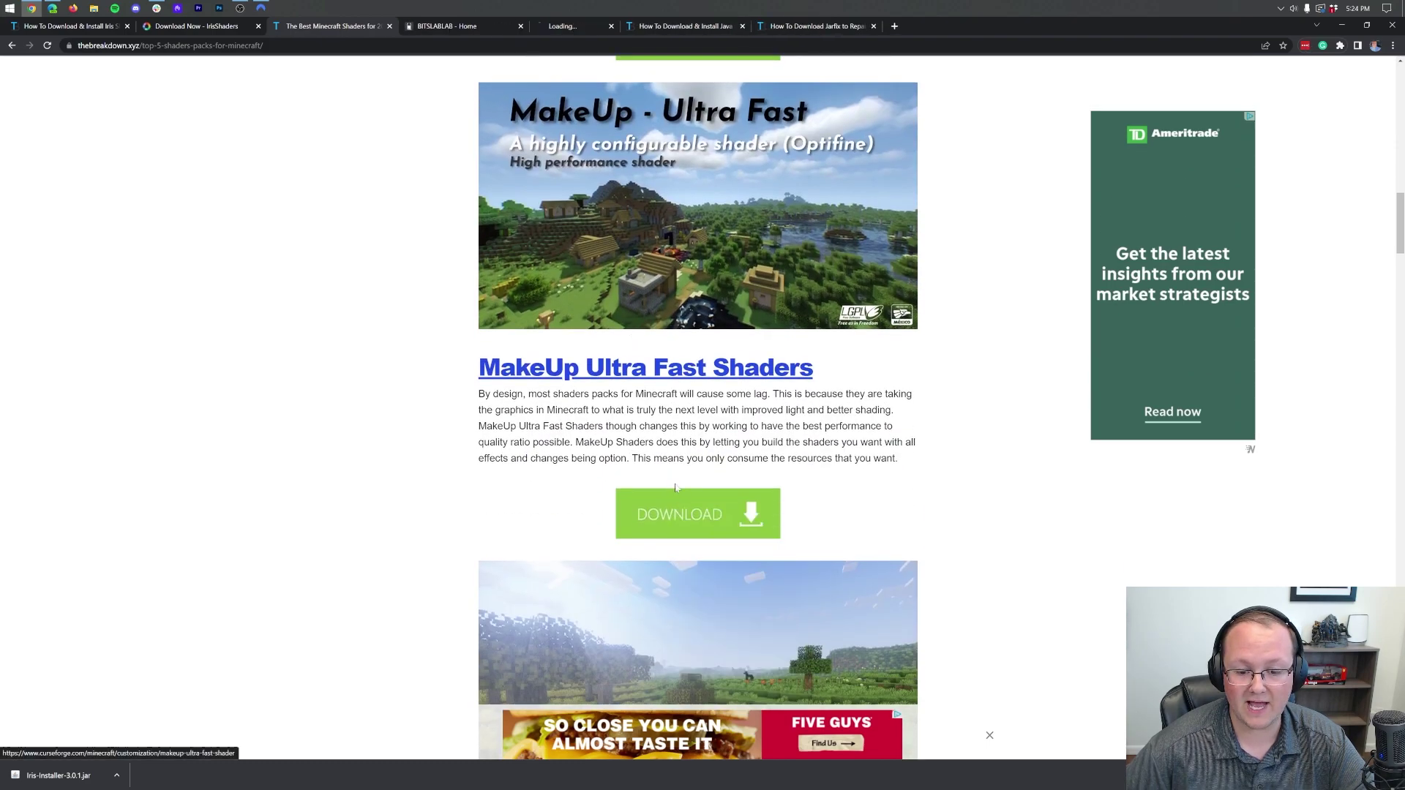
Open the YoFPS Shader download link near the end of the shaders article in a new tab.
{"action": "scroll", "coordinate": [552, 376], "scroll_direction": "down", "scroll_amount": 10}
{"action": "scroll", "coordinate": [560, 342], "scroll_direction": "down", "scroll_amount": 20}
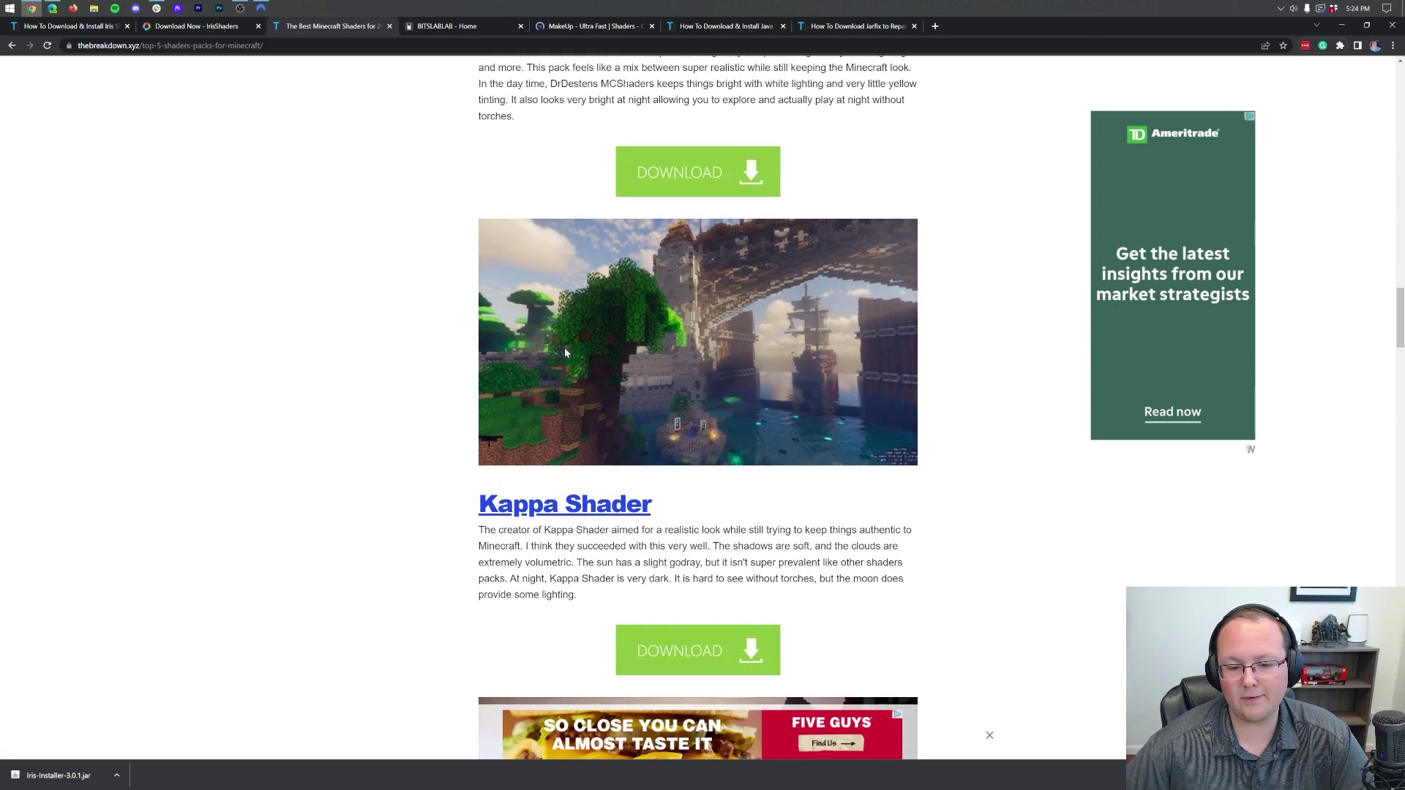
{"action": "scroll", "coordinate": [560, 370], "scroll_direction": "down", "scroll_amount": 20}
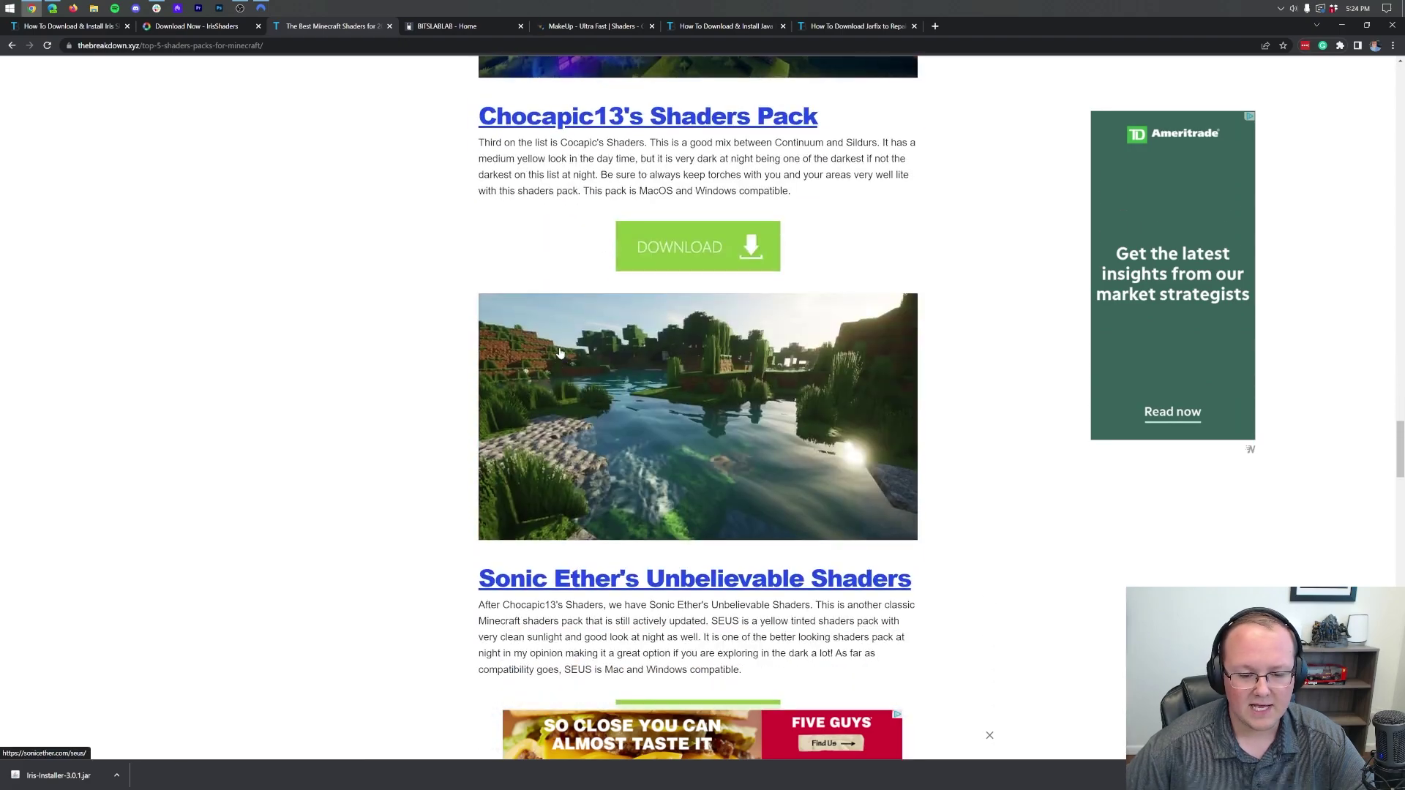
{"action": "scroll", "coordinate": [575, 322], "scroll_direction": "down", "scroll_amount": 13}
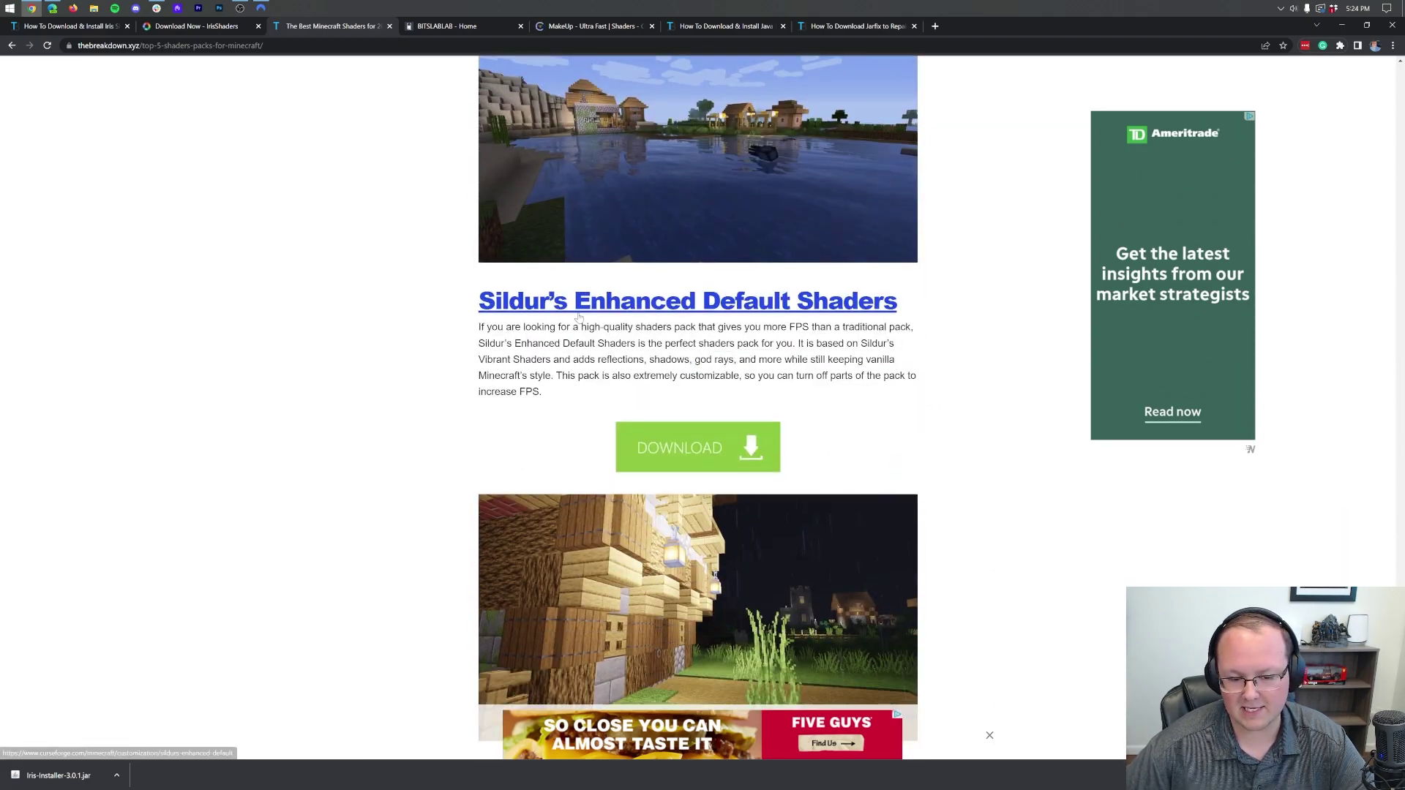
{"action": "middle_click", "coordinate": [661, 330]}
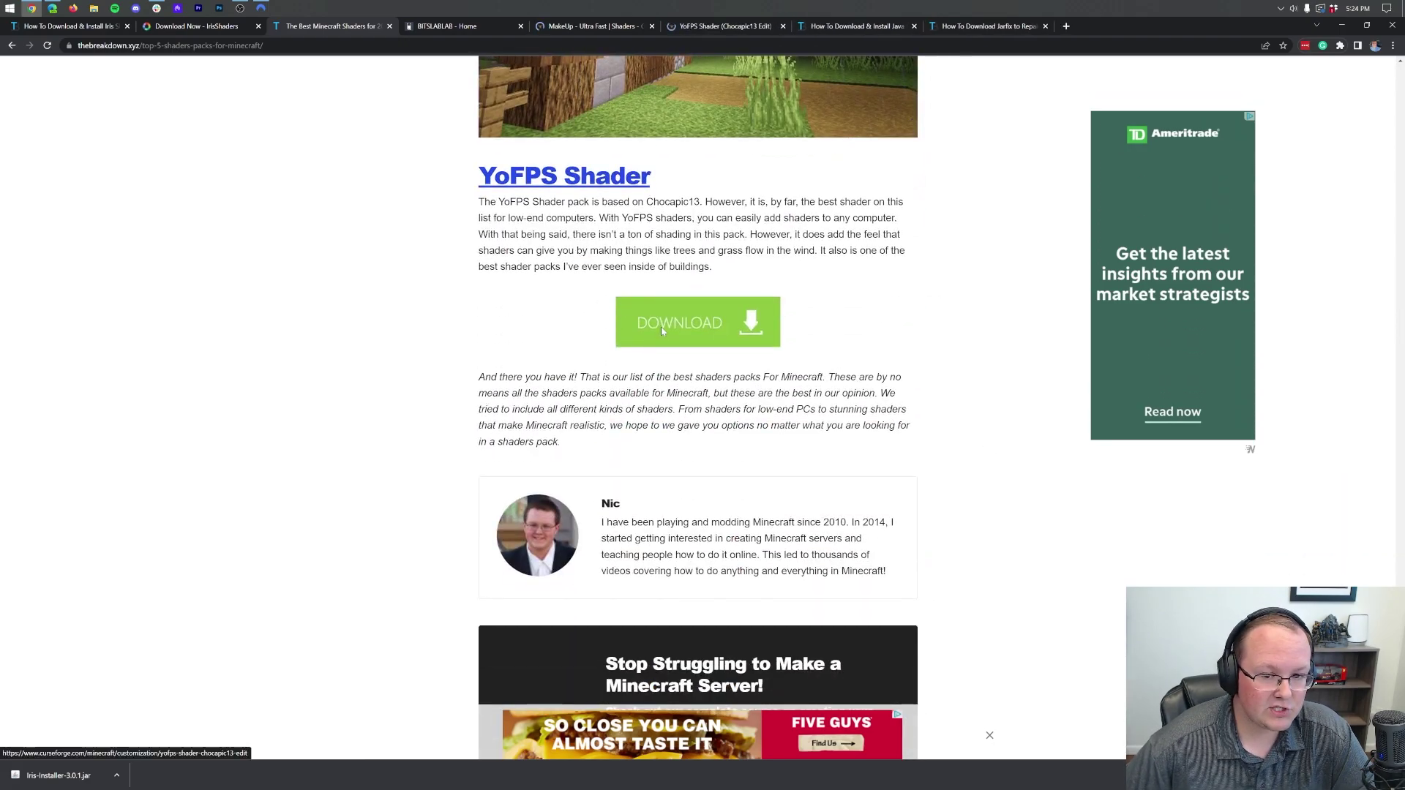
{"action": "scroll", "coordinate": [791, 282], "scroll_direction": "up", "scroll_amount": 3}
{"action": "scroll", "coordinate": [794, 324], "scroll_direction": "up", "scroll_amount": 1}
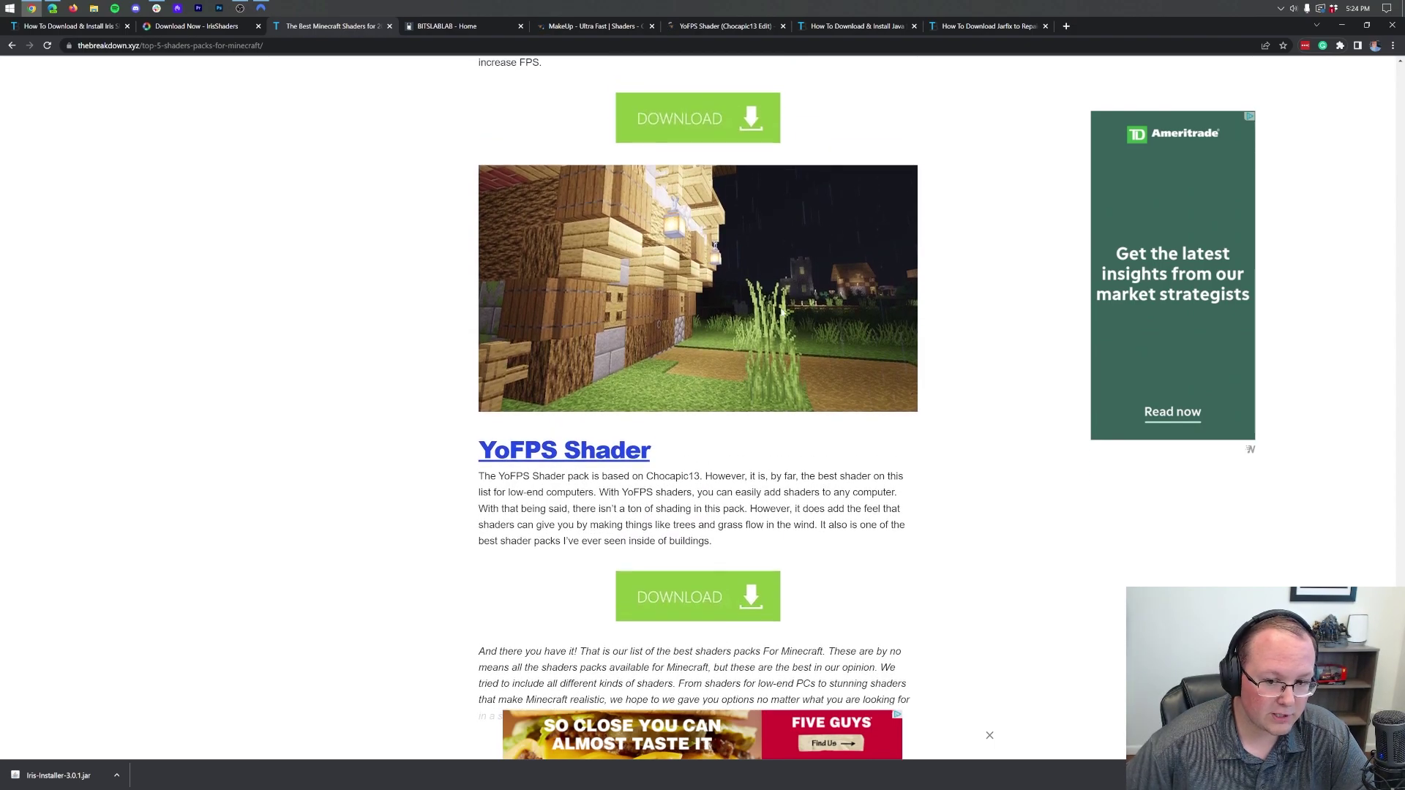
Go to BSL Shaders on the BitsLabLab site and download the shader pack through CurseForge.
{"action": "left_click", "coordinate": [454, 32]}
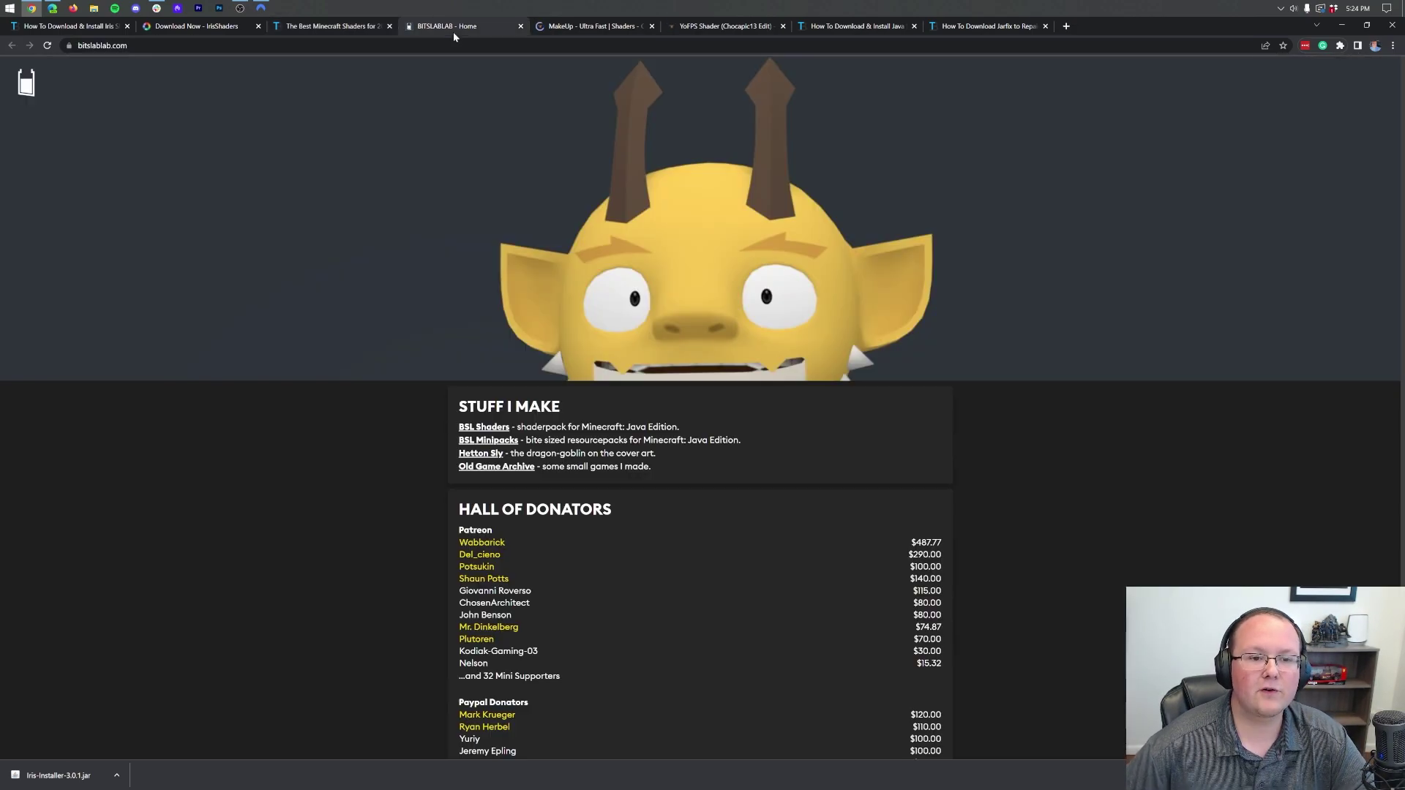
{"action": "scroll", "coordinate": [647, 290], "scroll_direction": "down", "scroll_amount": 2}
{"action": "left_click", "coordinate": [484, 317]}
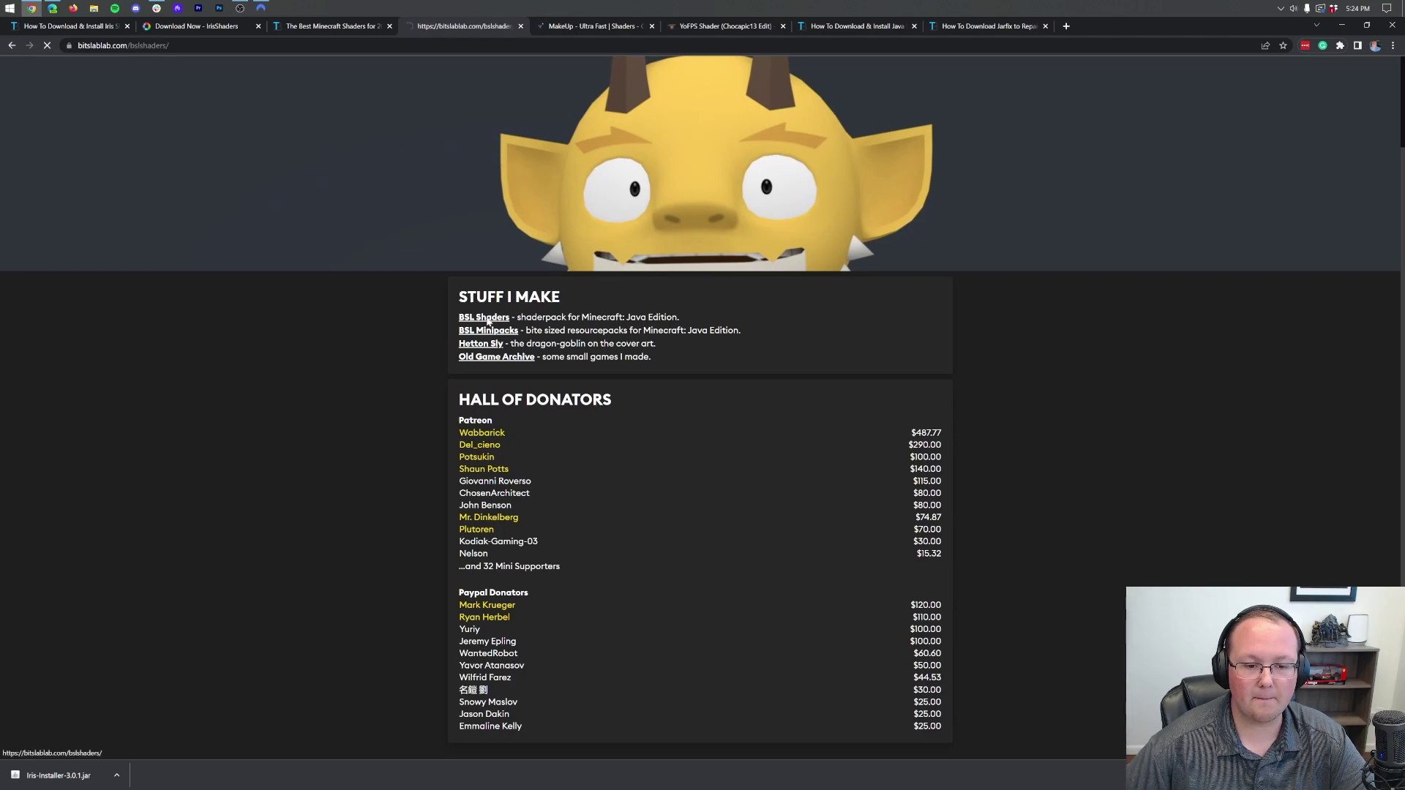
{"action": "left_click", "coordinate": [941, 376]}
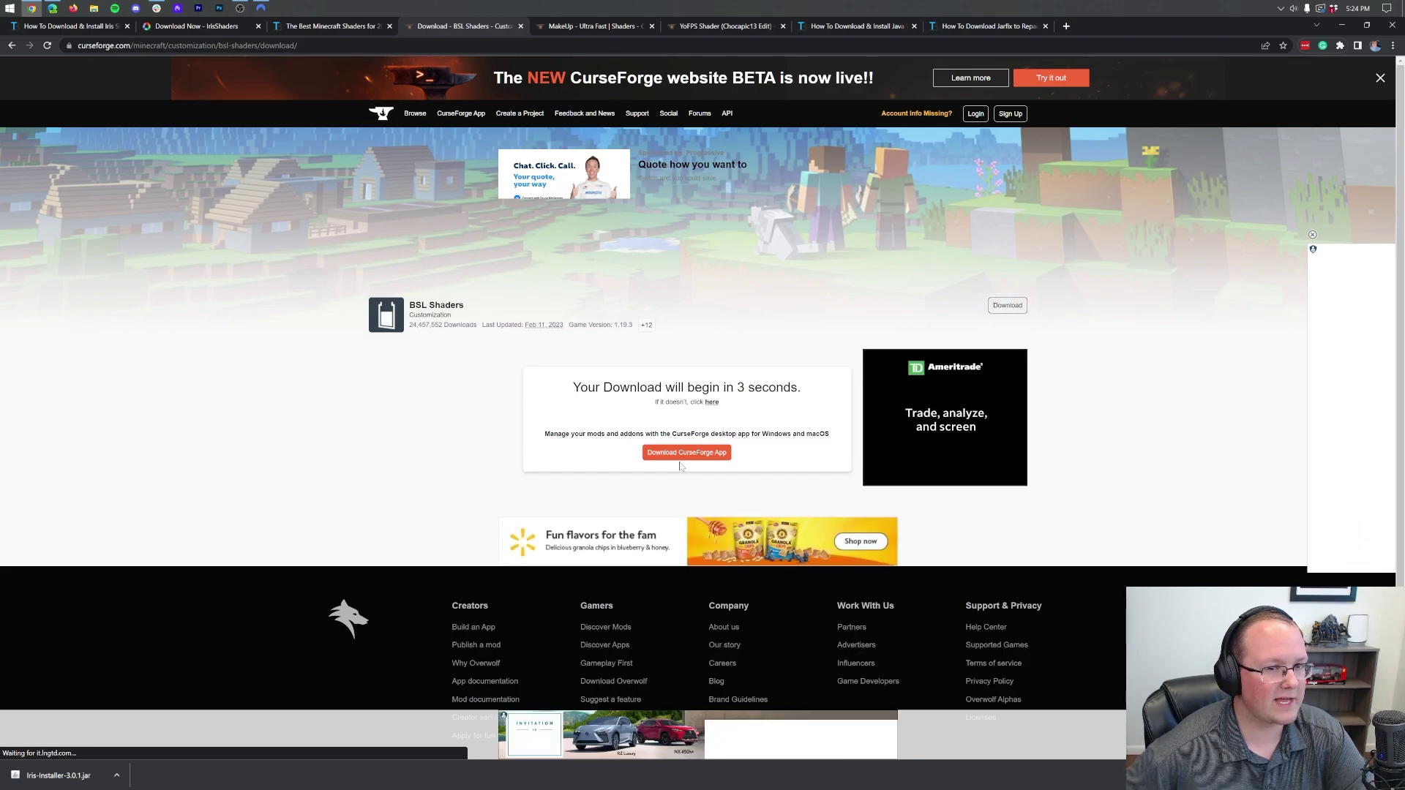
Download the Minecraft 1.19 file of MakeUp - Ultra Fast Shaders from its CurseForge page.
{"action": "left_click", "coordinate": [573, 27]}
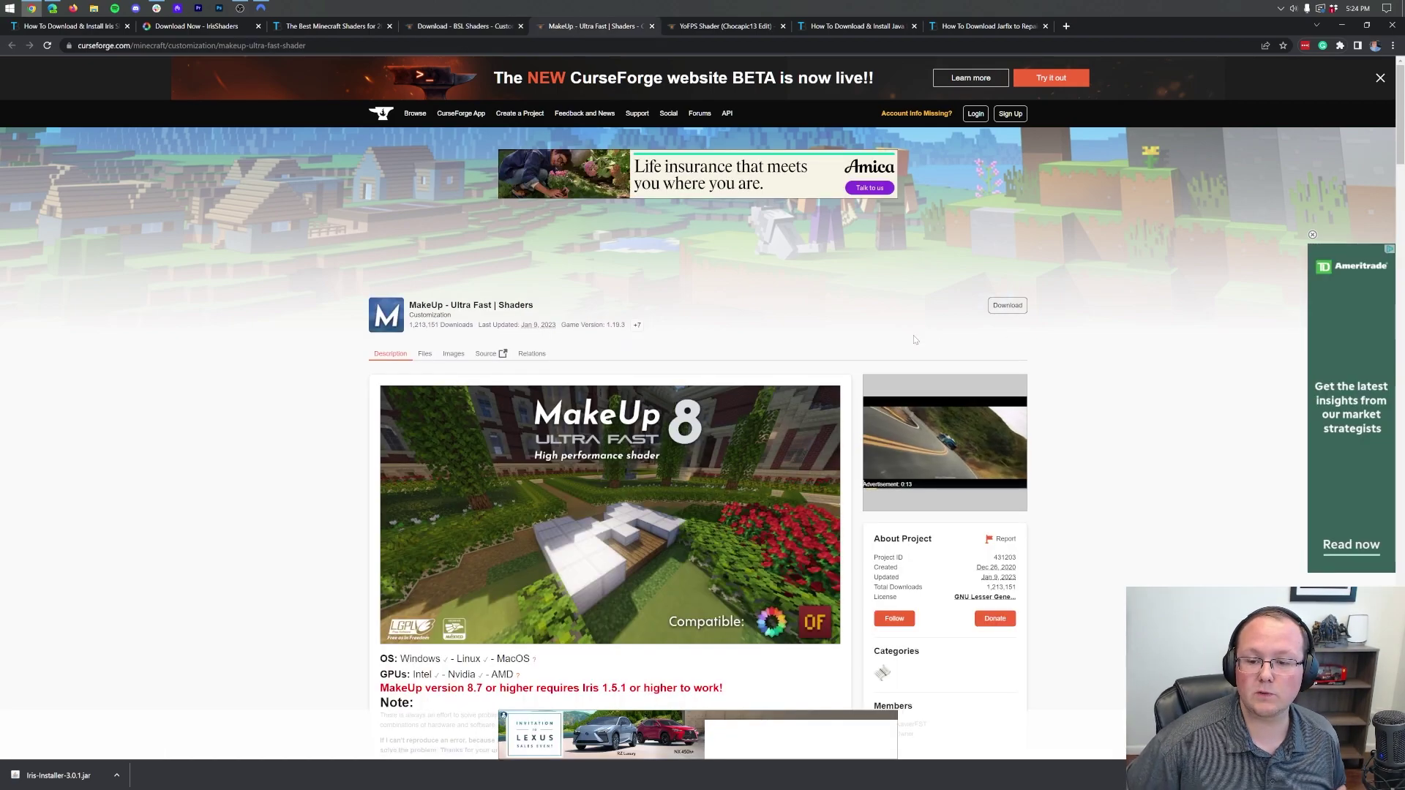
{"action": "scroll", "coordinate": [731, 258], "scroll_direction": "down", "scroll_amount": 5}
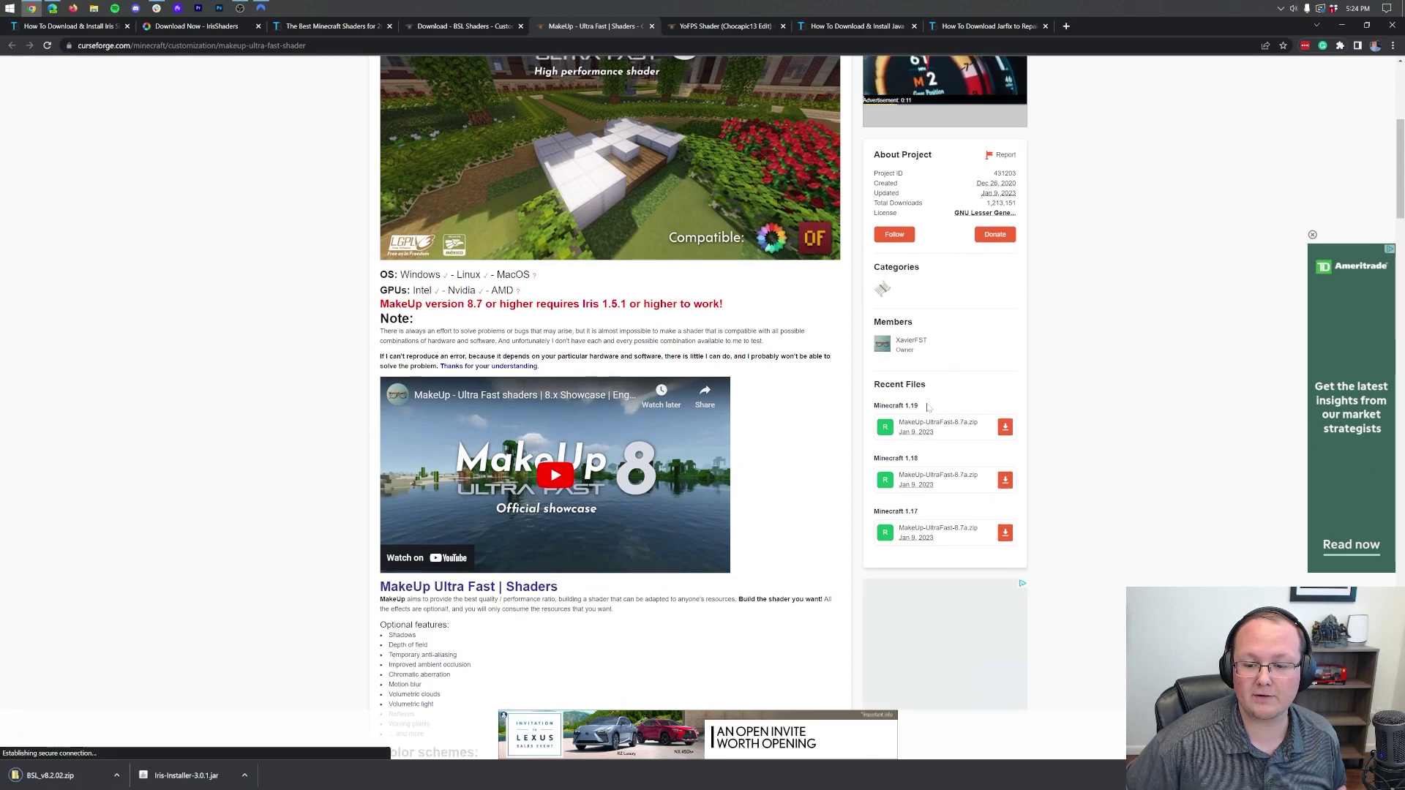
{"action": "left_click", "coordinate": [1005, 426]}
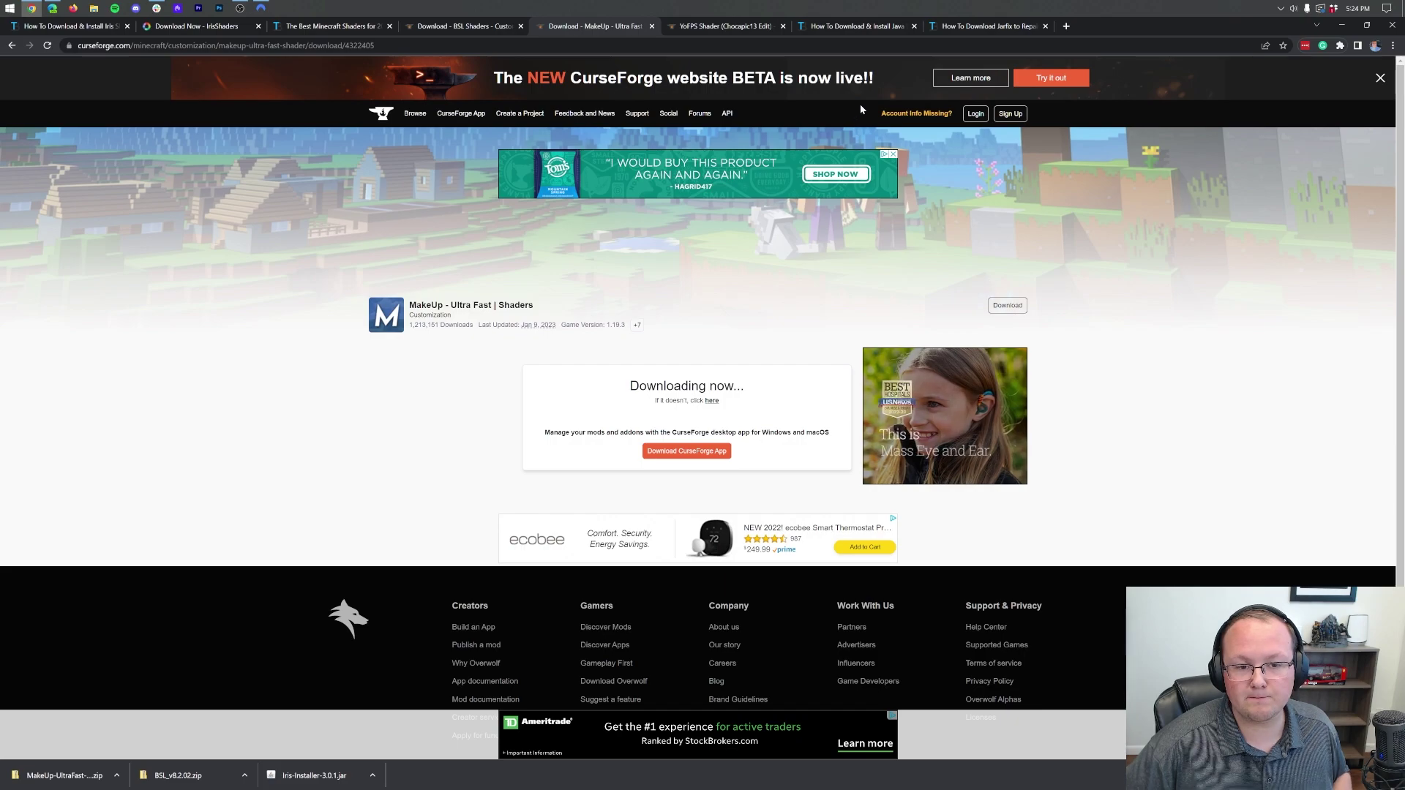
On the CurseForge beta site, search Minecraft mods for "yofps shaders" and open YoFPS Shader (Chocapic13 Edit).
{"action": "left_click", "coordinate": [1050, 78]}
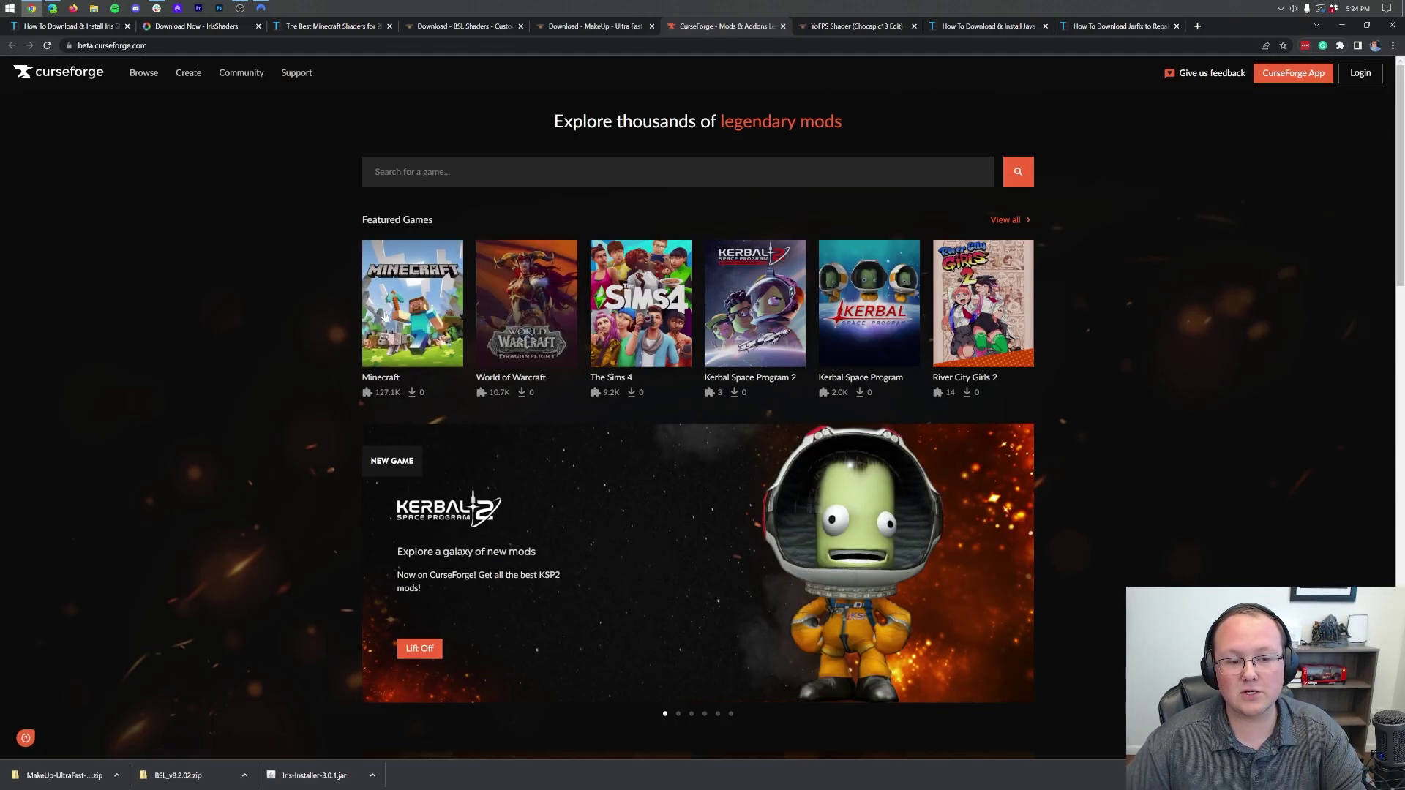
{"action": "left_click", "coordinate": [386, 315]}
{"action": "left_click", "coordinate": [493, 319]}
{"action": "type", "text": "yofgp"}
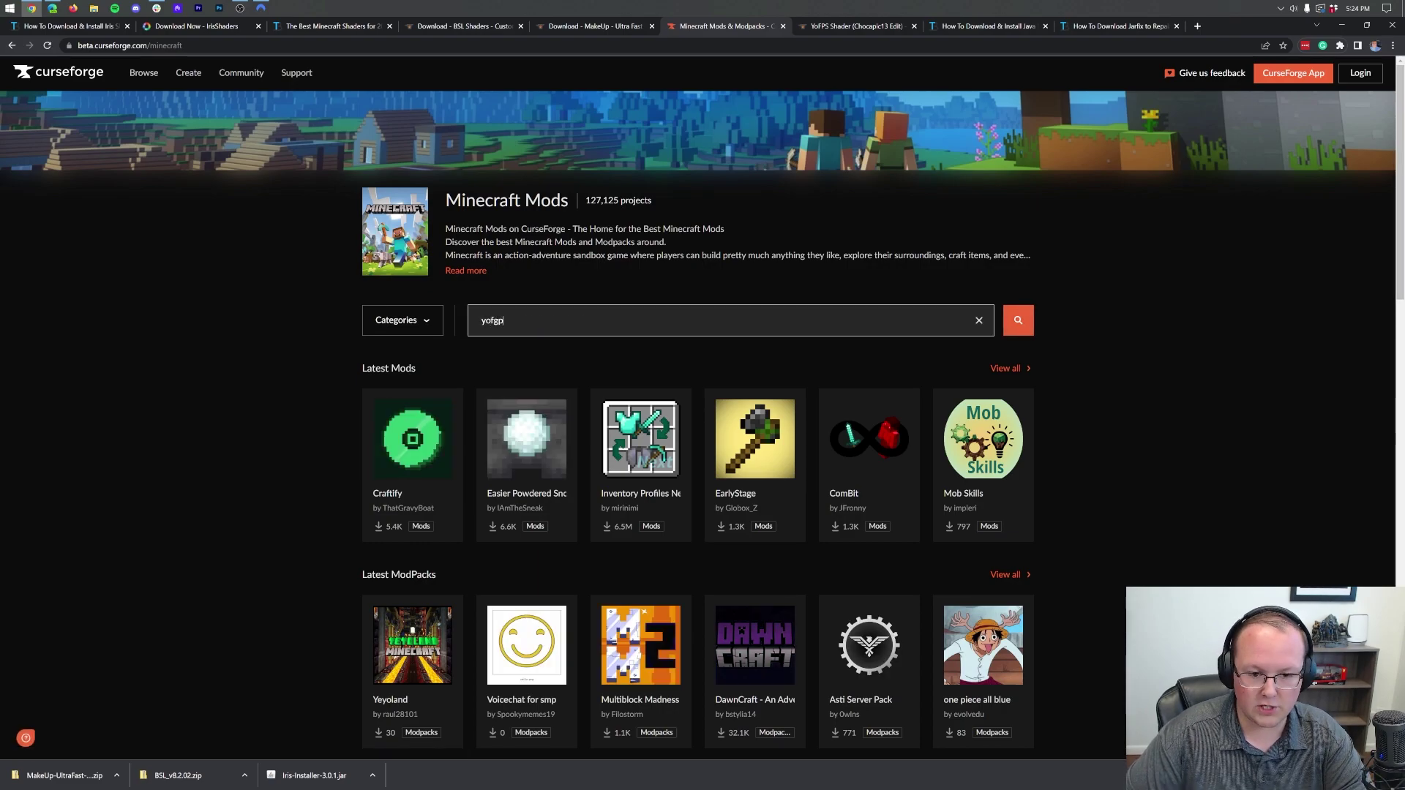
{"action": "type", "text": "s shaders"}
{"action": "key", "text": "Return"}
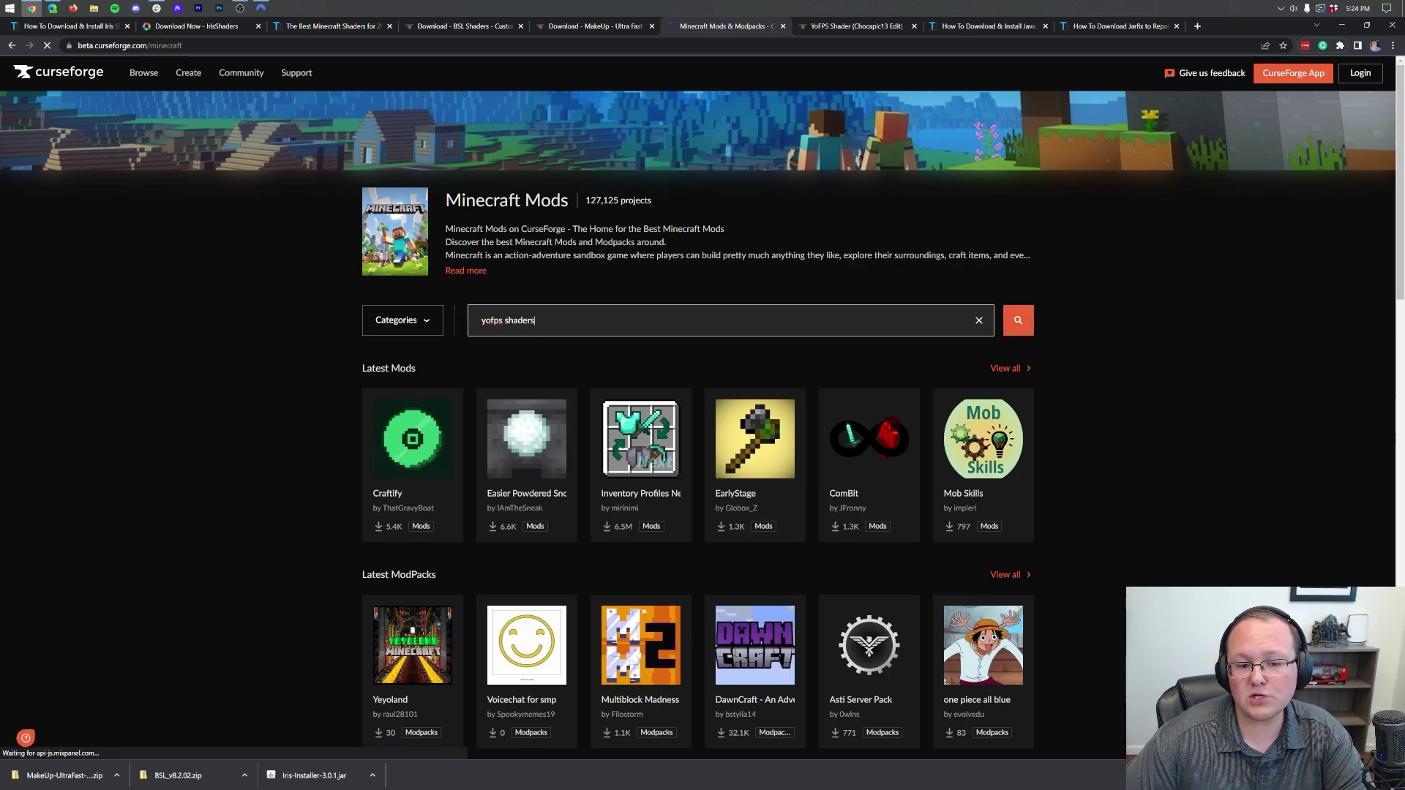
{"action": "left_click", "coordinate": [585, 362]}
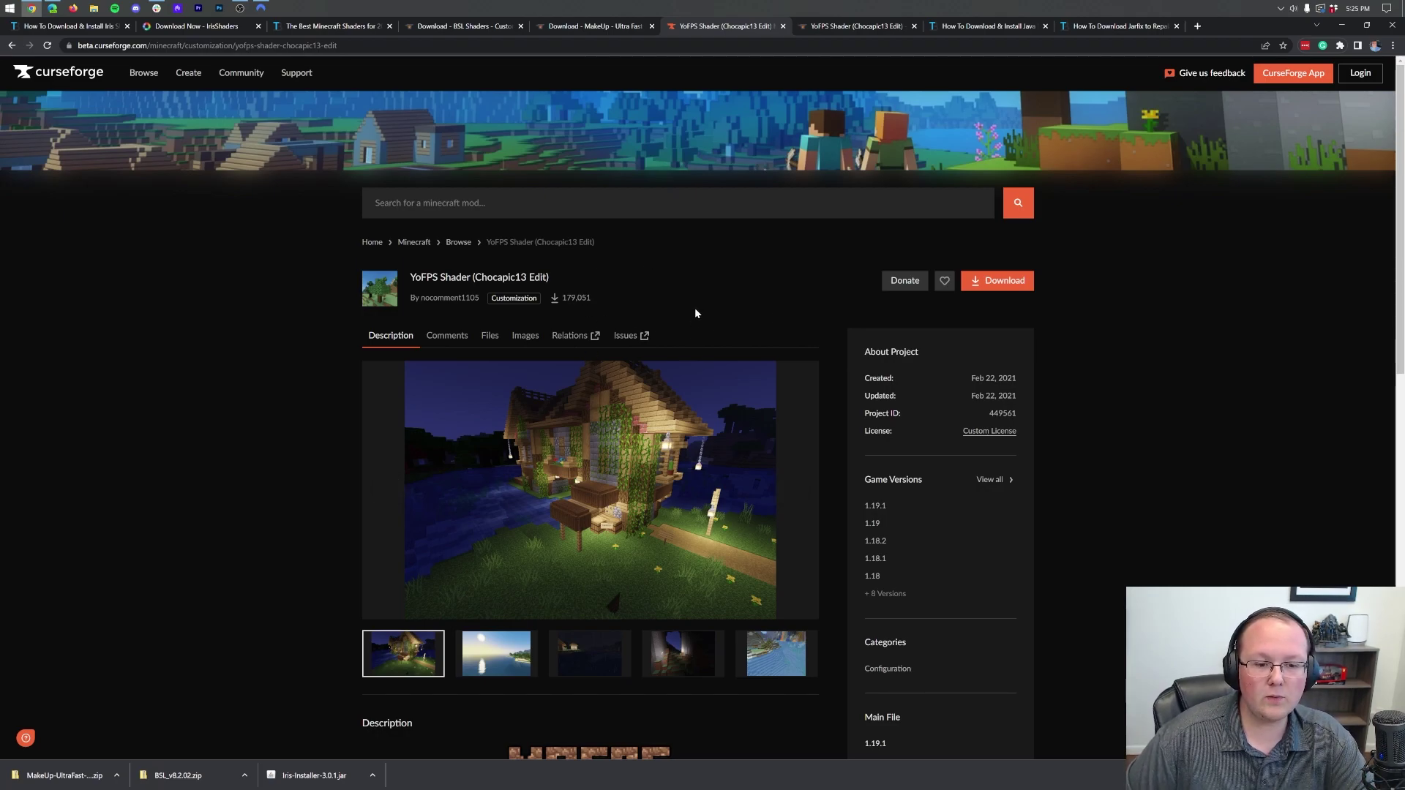
Download YoFPS Low 1.0 from the YoFPS Shader file list on the CurseForge beta site.
{"action": "scroll", "coordinate": [695, 312], "scroll_direction": "down", "scroll_amount": 1}
{"action": "scroll", "coordinate": [790, 146], "scroll_direction": "up", "scroll_amount": 1}
{"action": "left_click", "coordinate": [832, 29]}
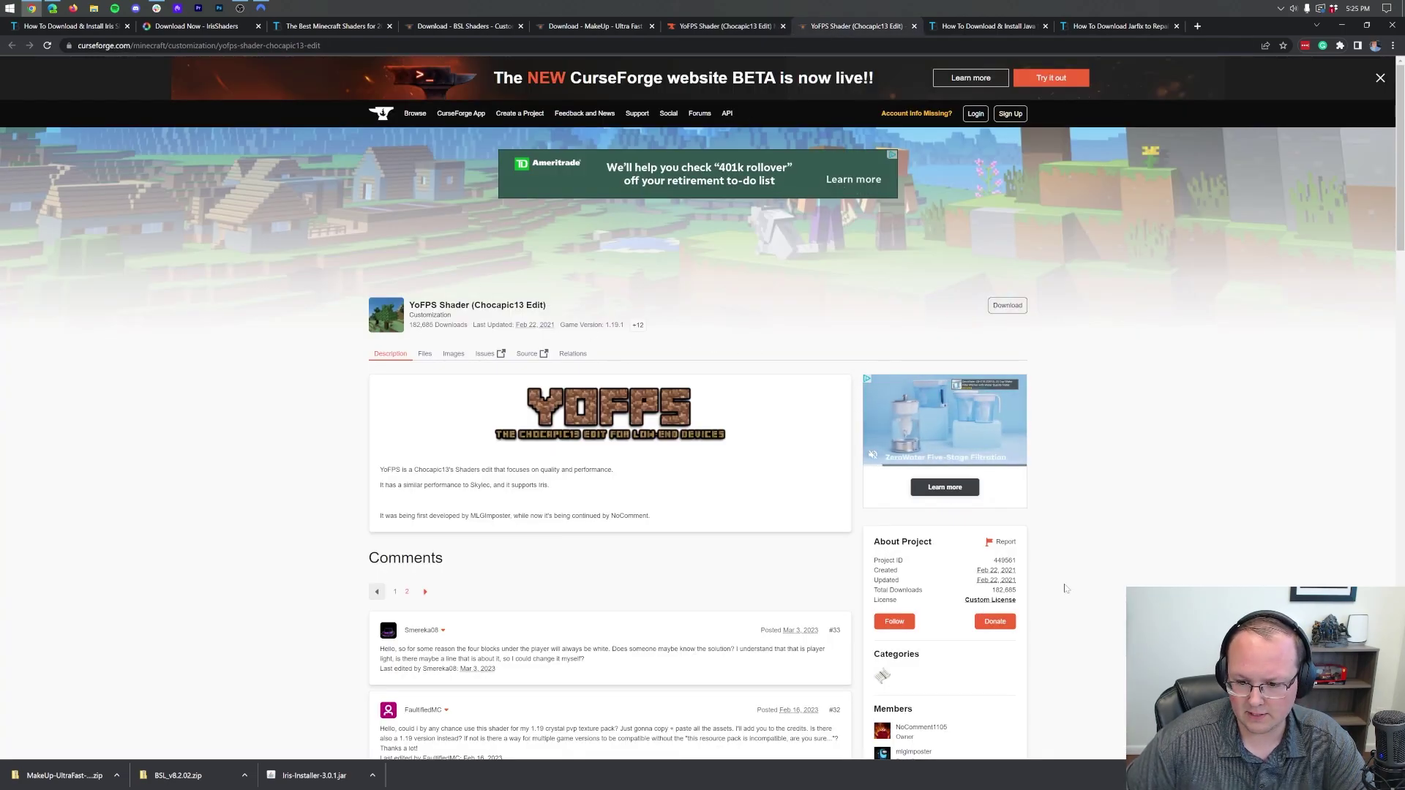
{"action": "scroll", "coordinate": [1061, 556], "scroll_direction": "down", "scroll_amount": 2}
{"action": "left_click", "coordinate": [722, 27]}
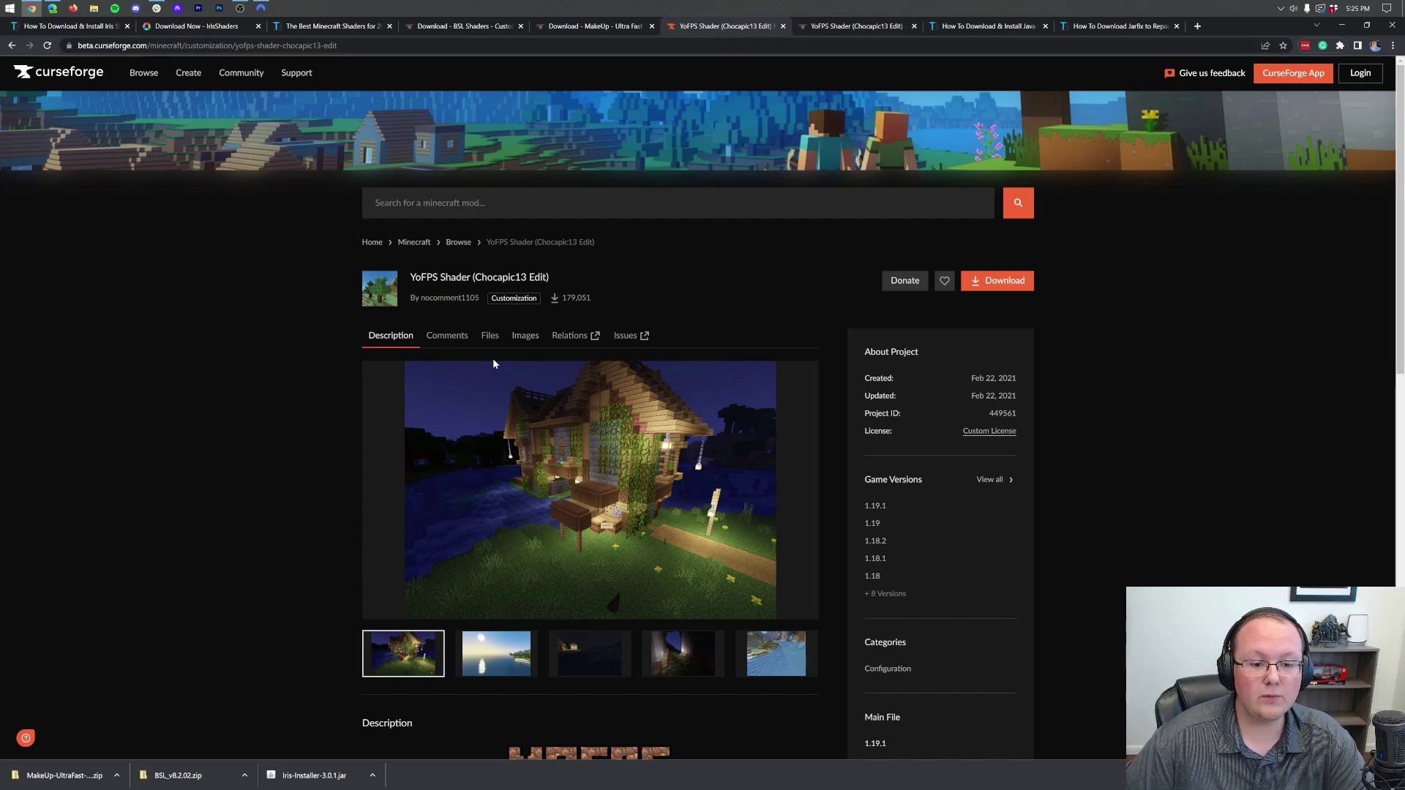
{"action": "left_click", "coordinate": [490, 335]}
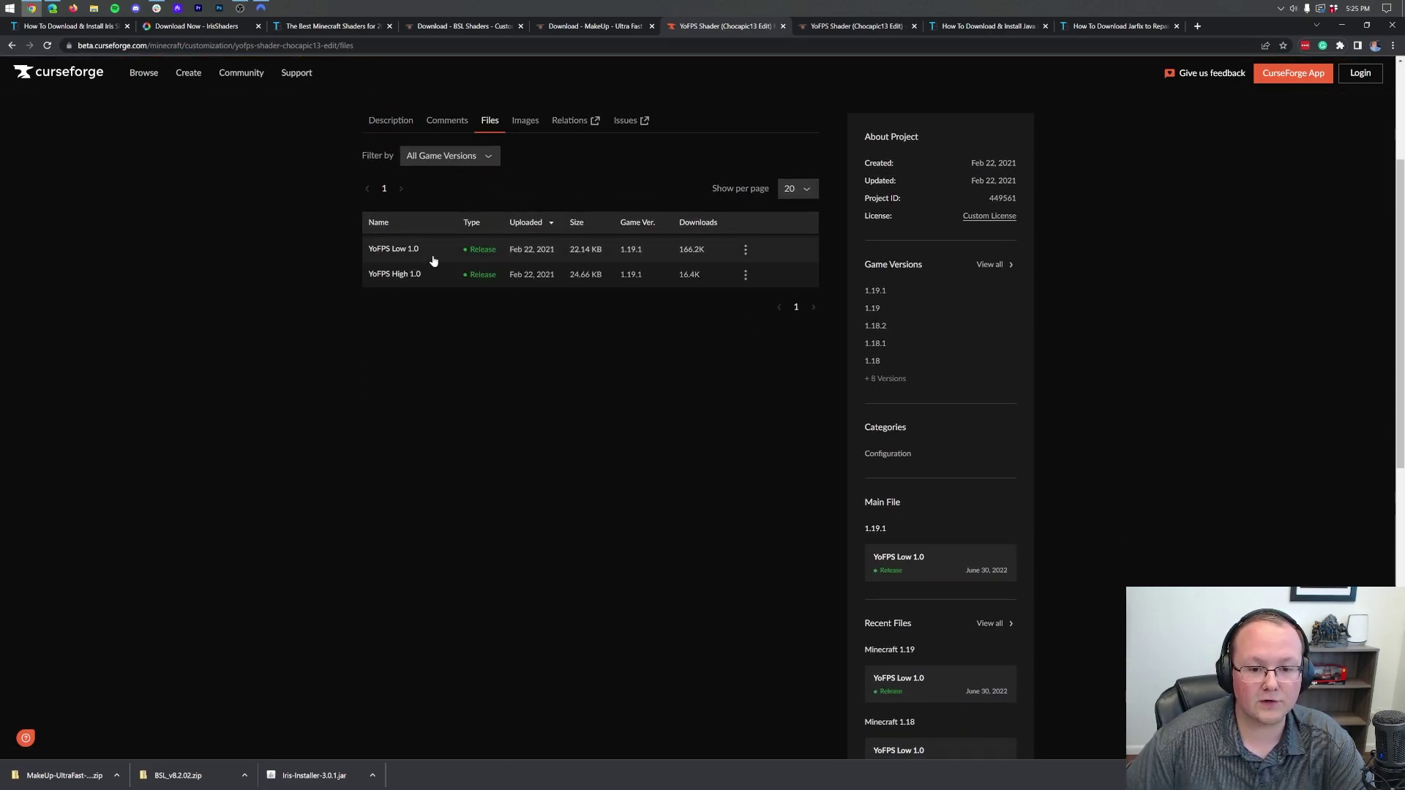
{"action": "left_click", "coordinate": [745, 251]}
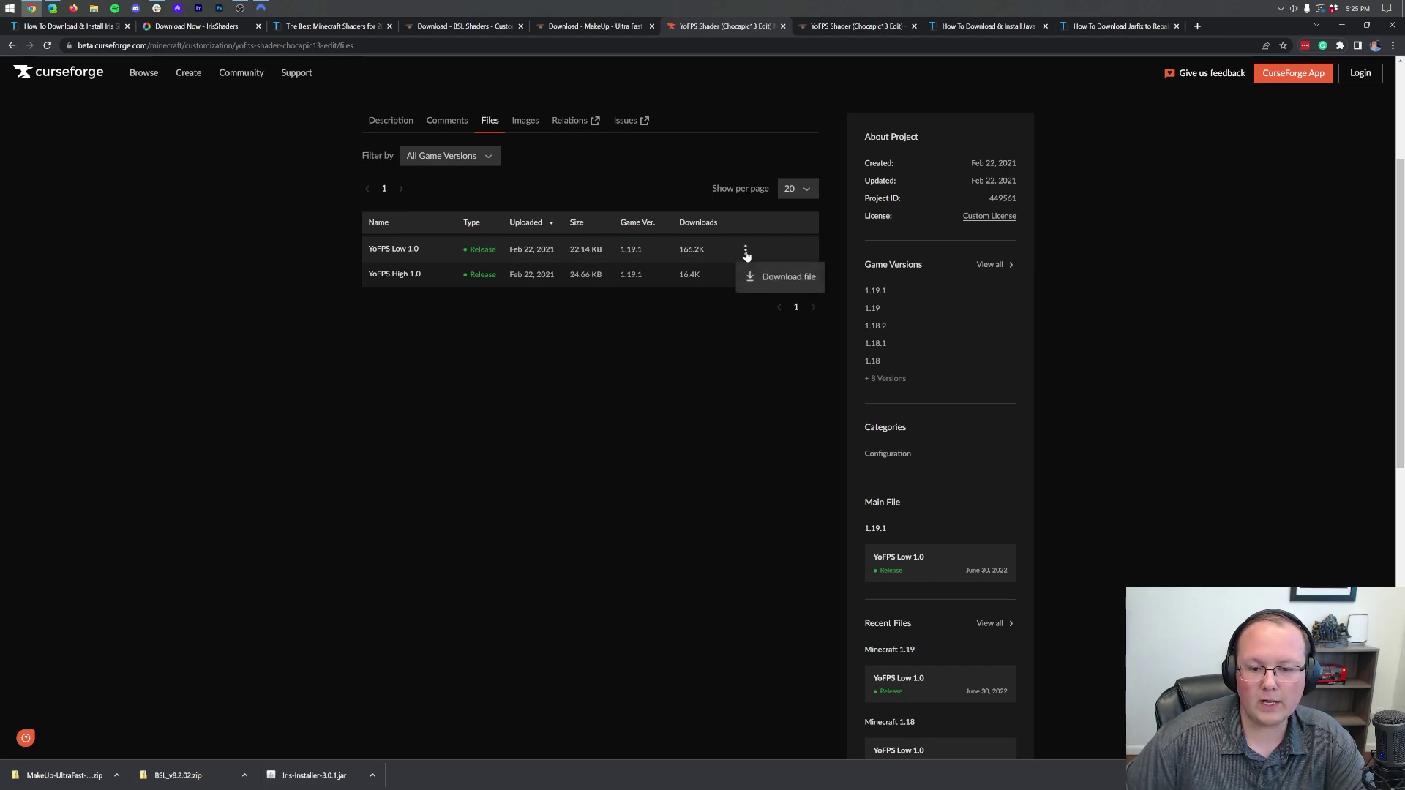
{"action": "left_click", "coordinate": [787, 277]}
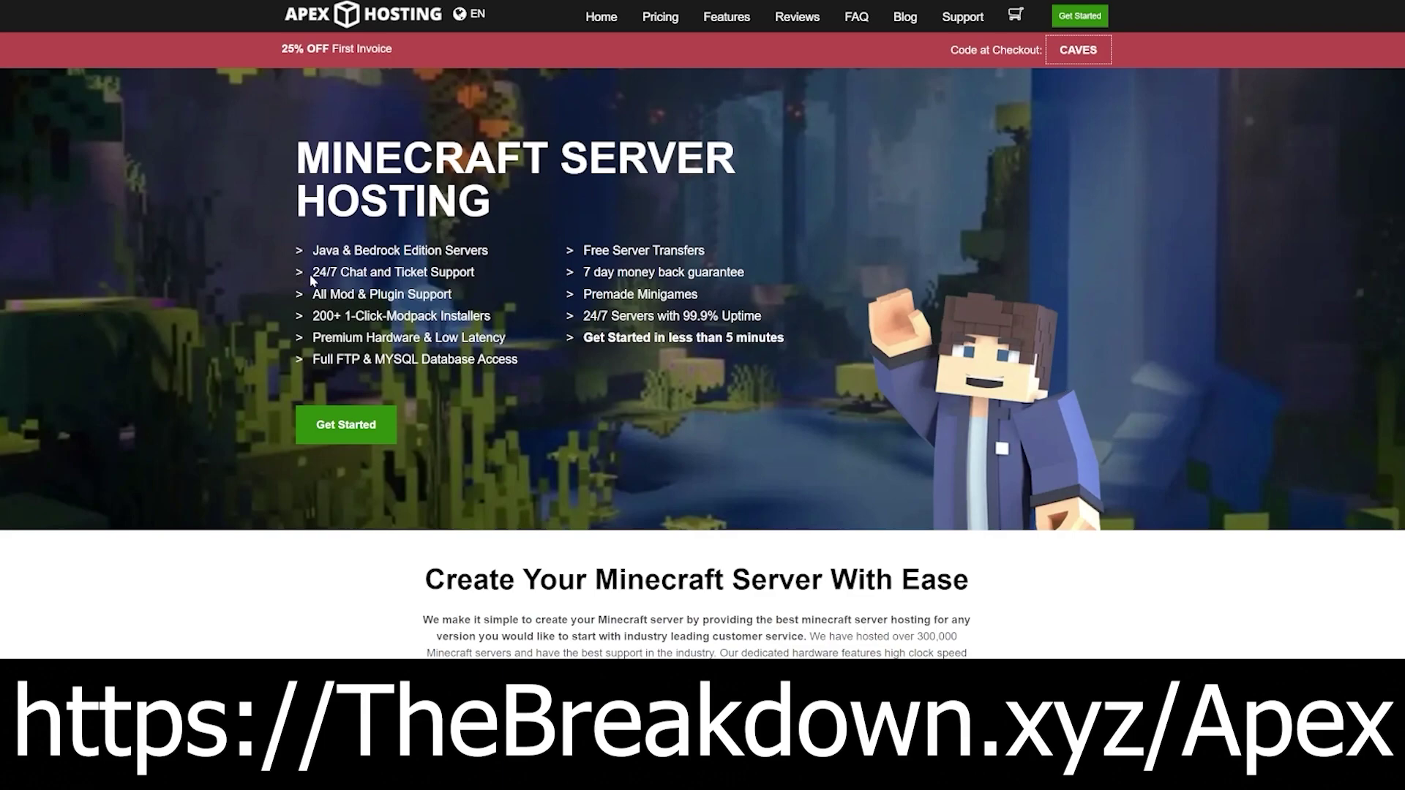
{"action": "left_click_drag", "start_coordinate": [310, 279], "coordinate": [501, 338]}
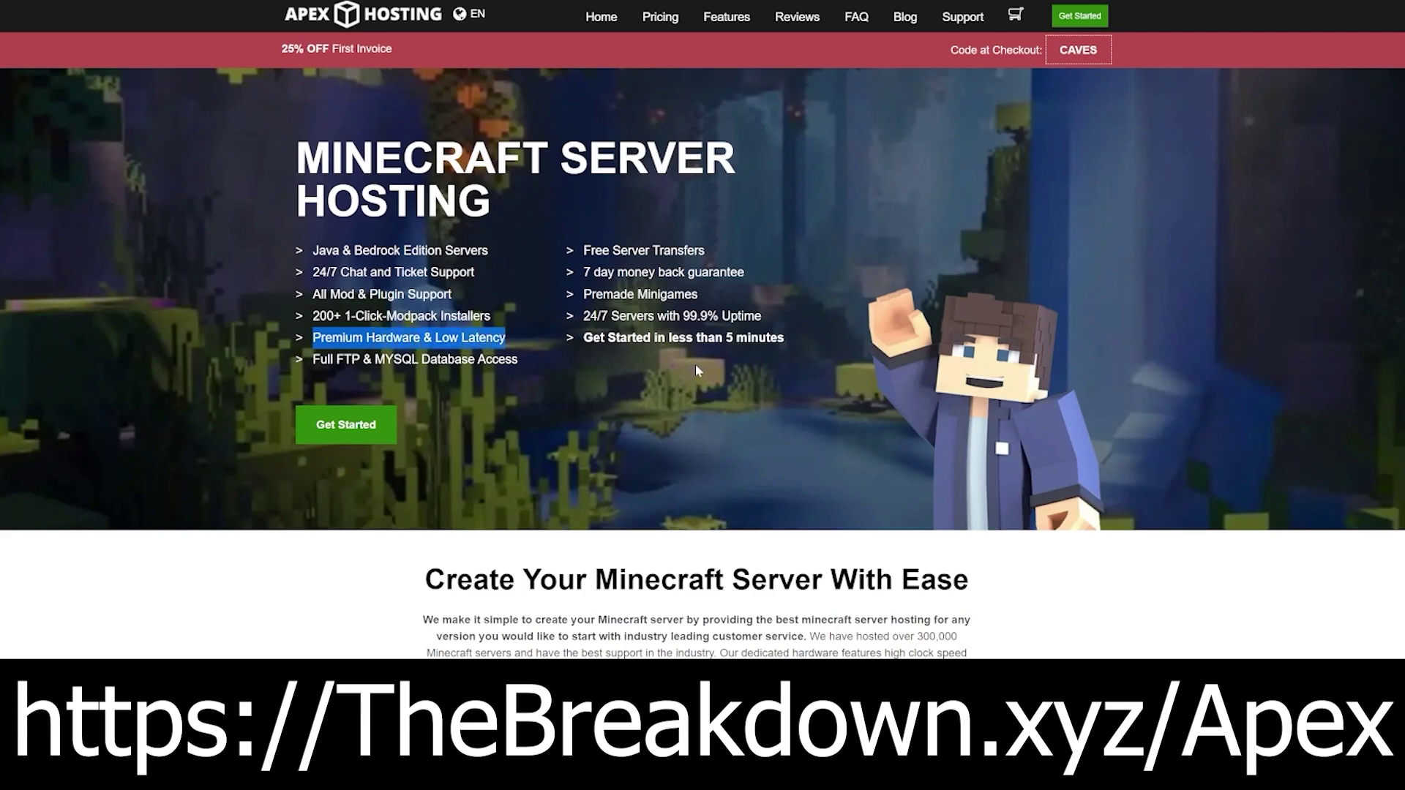
{"action": "left_click_drag", "start_coordinate": [583, 337], "coordinate": [777, 338]}
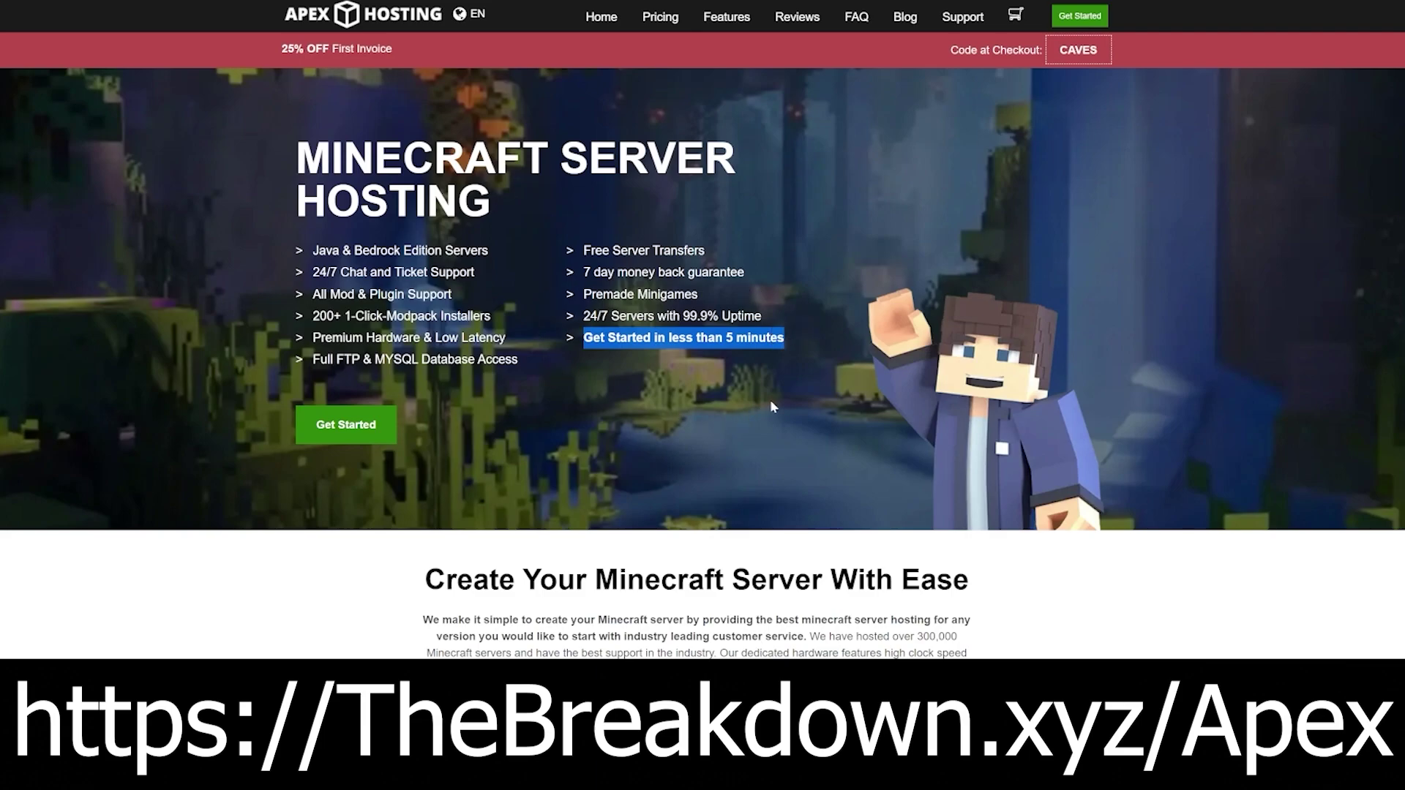
{"action": "scroll", "coordinate": [771, 406], "scroll_direction": "down", "scroll_amount": 6}
{"action": "left_click_drag", "start_coordinate": [511, 320], "coordinate": [539, 338]}
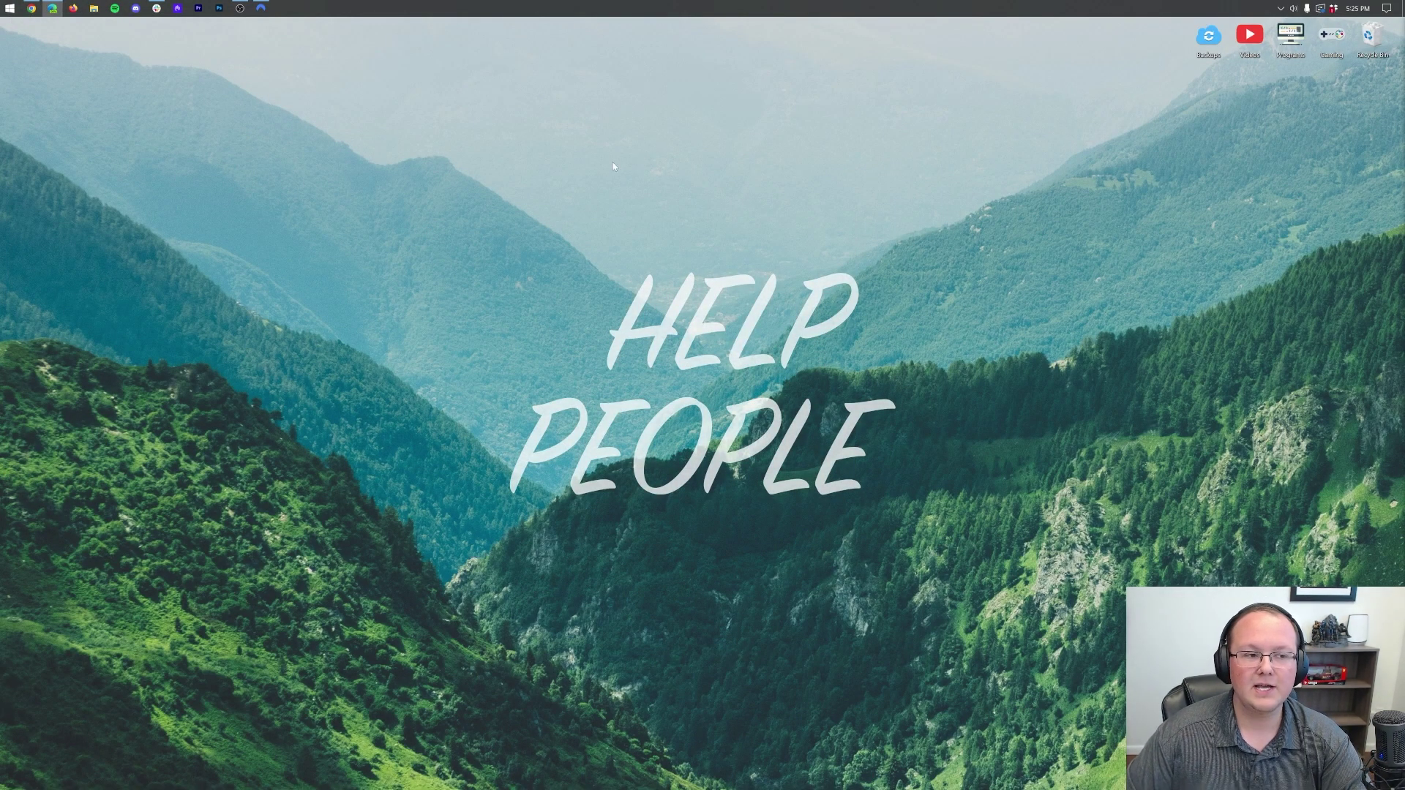
Open File Explorer and go to the Downloads folder on This PC.
{"action": "left_click", "coordinate": [8, 7]}
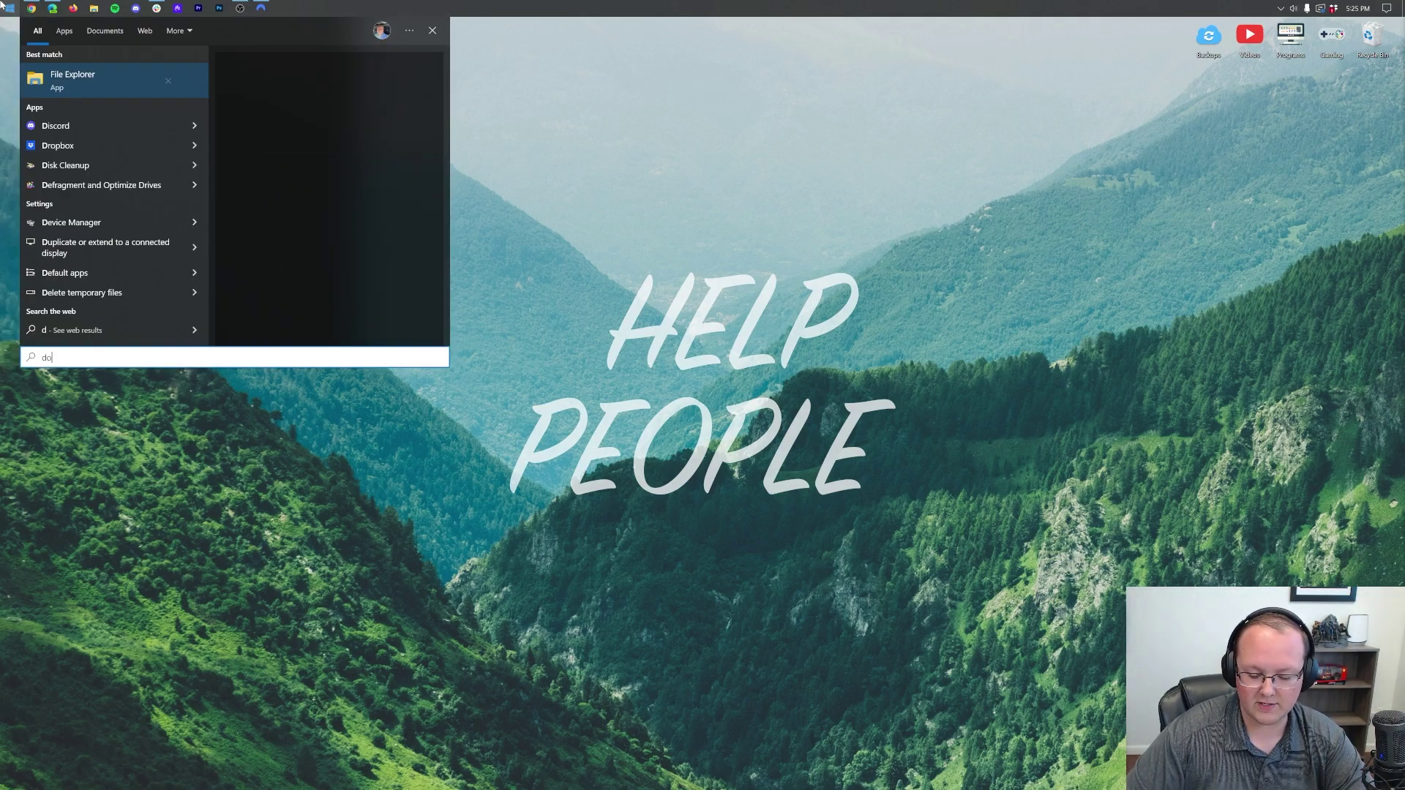
{"action": "type", "text": "wn"}
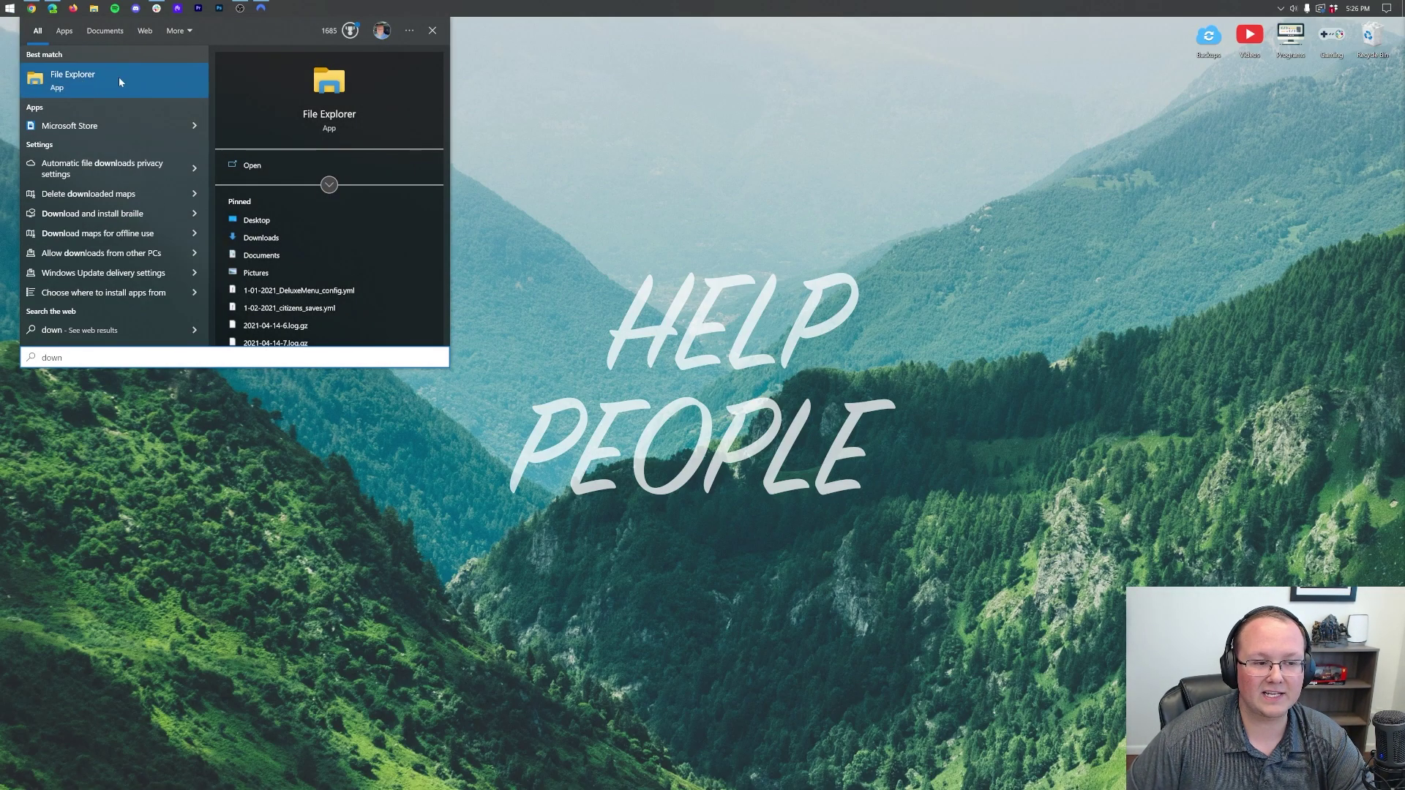
{"action": "left_click", "coordinate": [120, 80]}
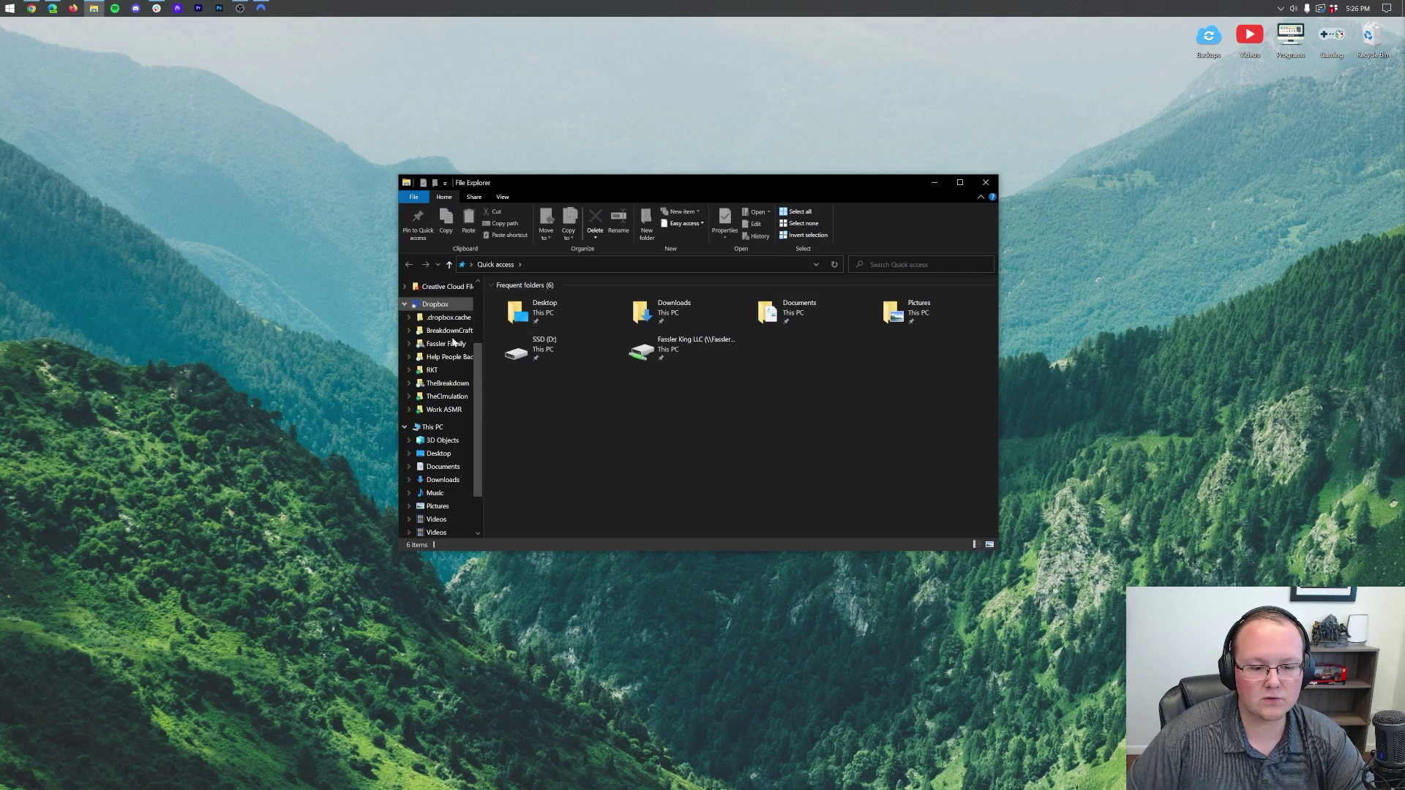
{"action": "scroll", "coordinate": [453, 341], "scroll_direction": "down", "scroll_amount": 2}
{"action": "left_click", "coordinate": [432, 365]}
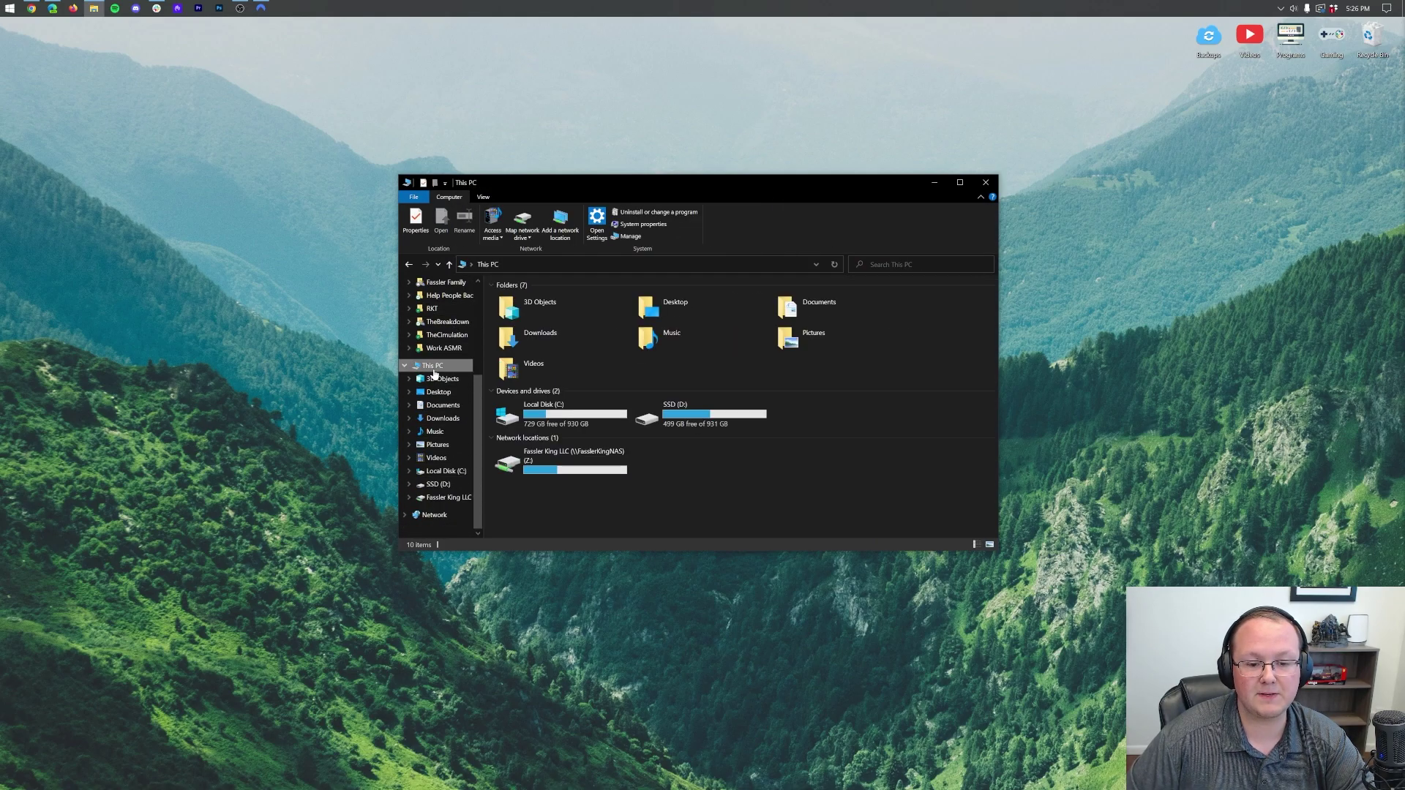
{"action": "double_click", "coordinate": [555, 344]}
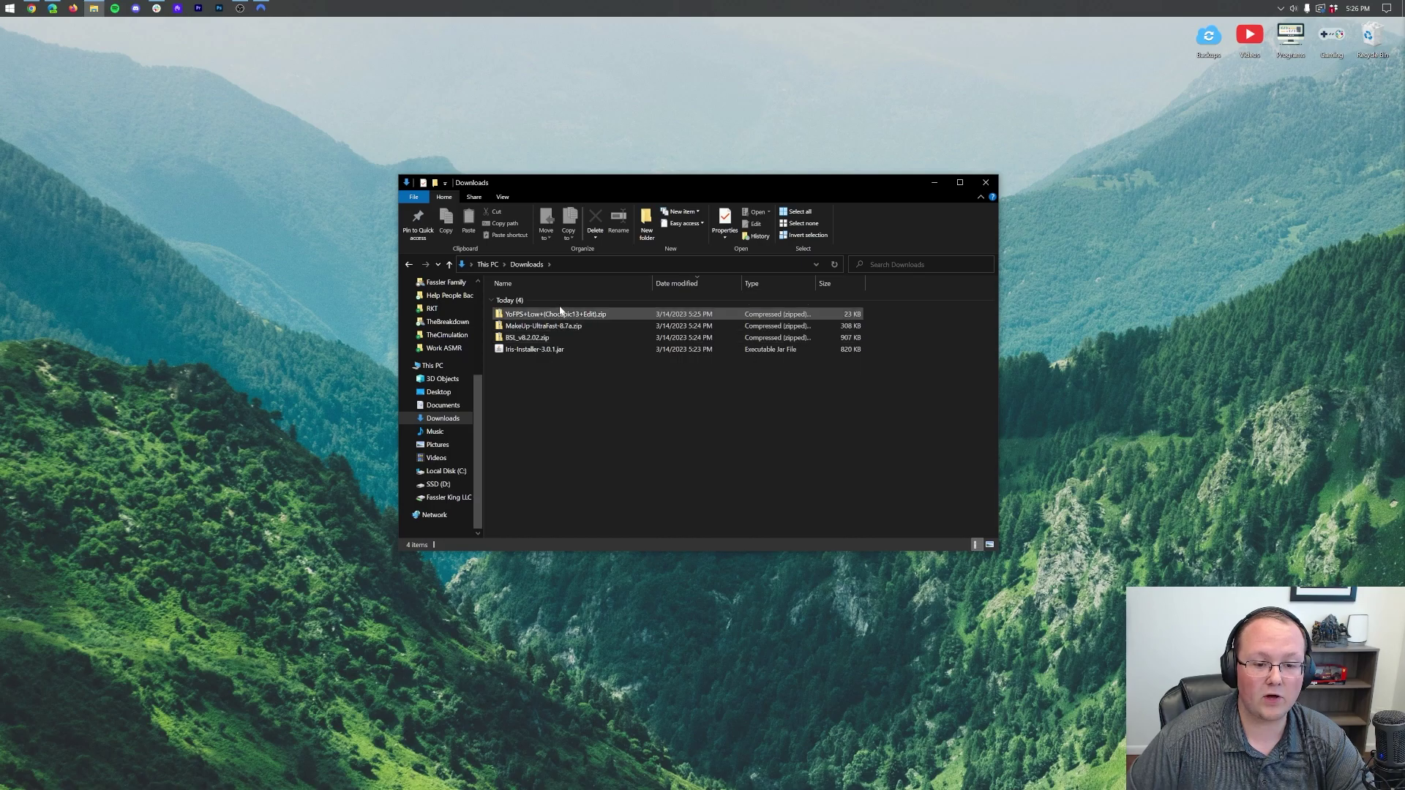
Move the three shader pack zips and the Iris installer from Downloads to the desktop, and close the folder window.
{"action": "left_click", "coordinate": [556, 314]}
{"action": "left_click", "coordinate": [556, 351], "text": "shift"}
{"action": "left_click_drag", "start_coordinate": [537, 325], "coordinate": [352, 183]}
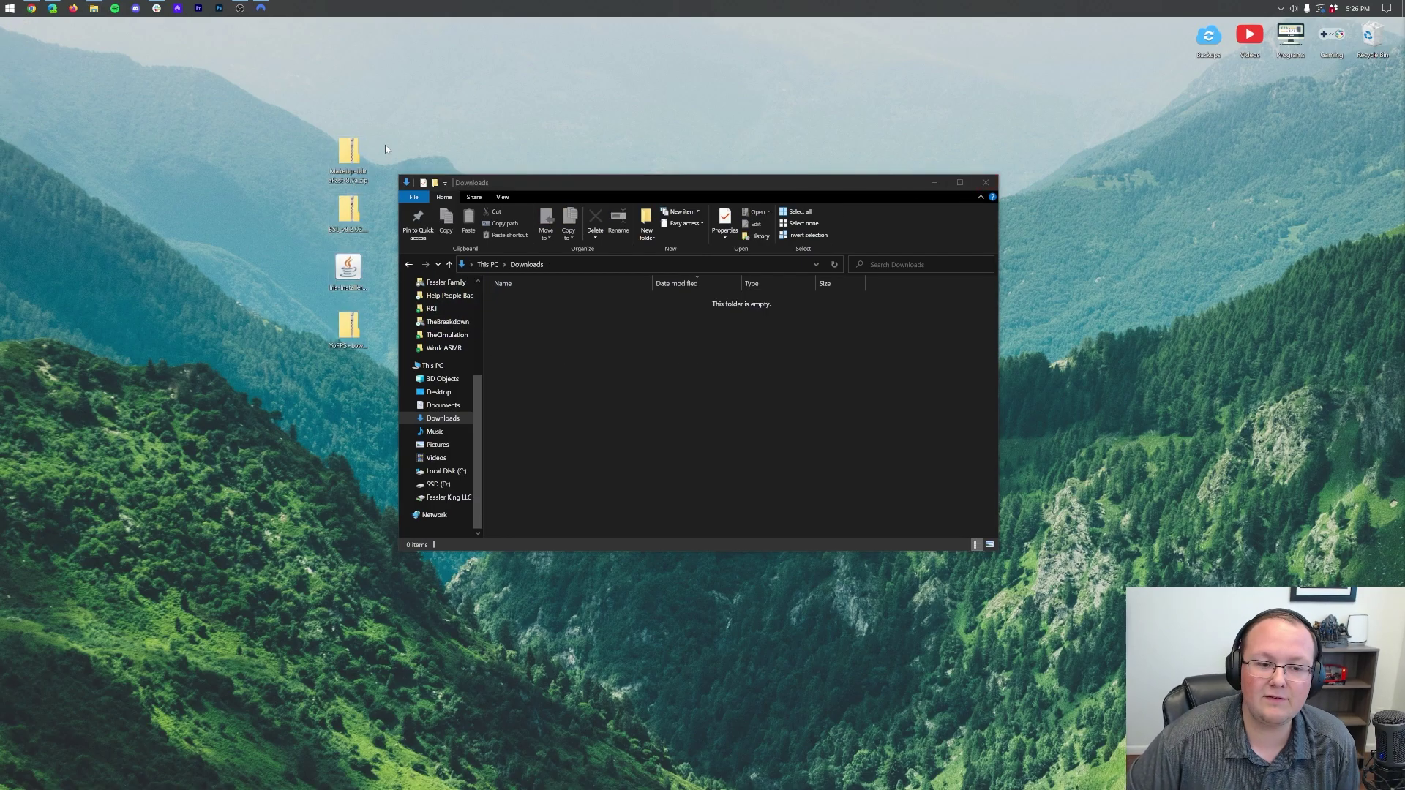
{"action": "left_click", "coordinate": [986, 183]}
Arrange the desktop files with the three shader zips in a row and the Iris installer separate beside them.
{"action": "left_click_drag", "start_coordinate": [349, 152], "coordinate": [431, 101]}
{"action": "left_click_drag", "start_coordinate": [357, 227], "coordinate": [476, 102]}
{"action": "left_click_drag", "start_coordinate": [349, 325], "coordinate": [514, 87]}
{"action": "left_click_drag", "start_coordinate": [349, 267], "coordinate": [349, 96]}
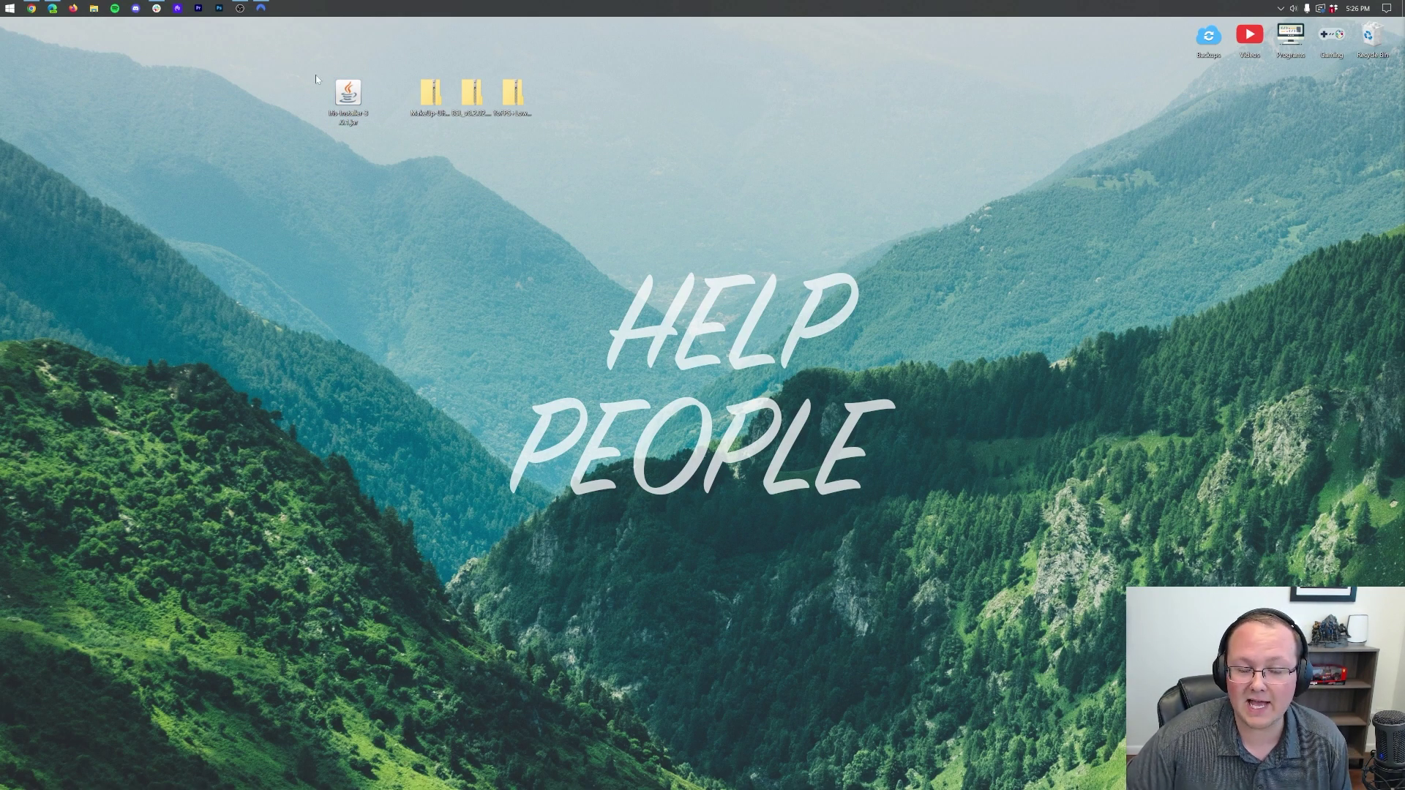
{"action": "right_click", "coordinate": [348, 102]}
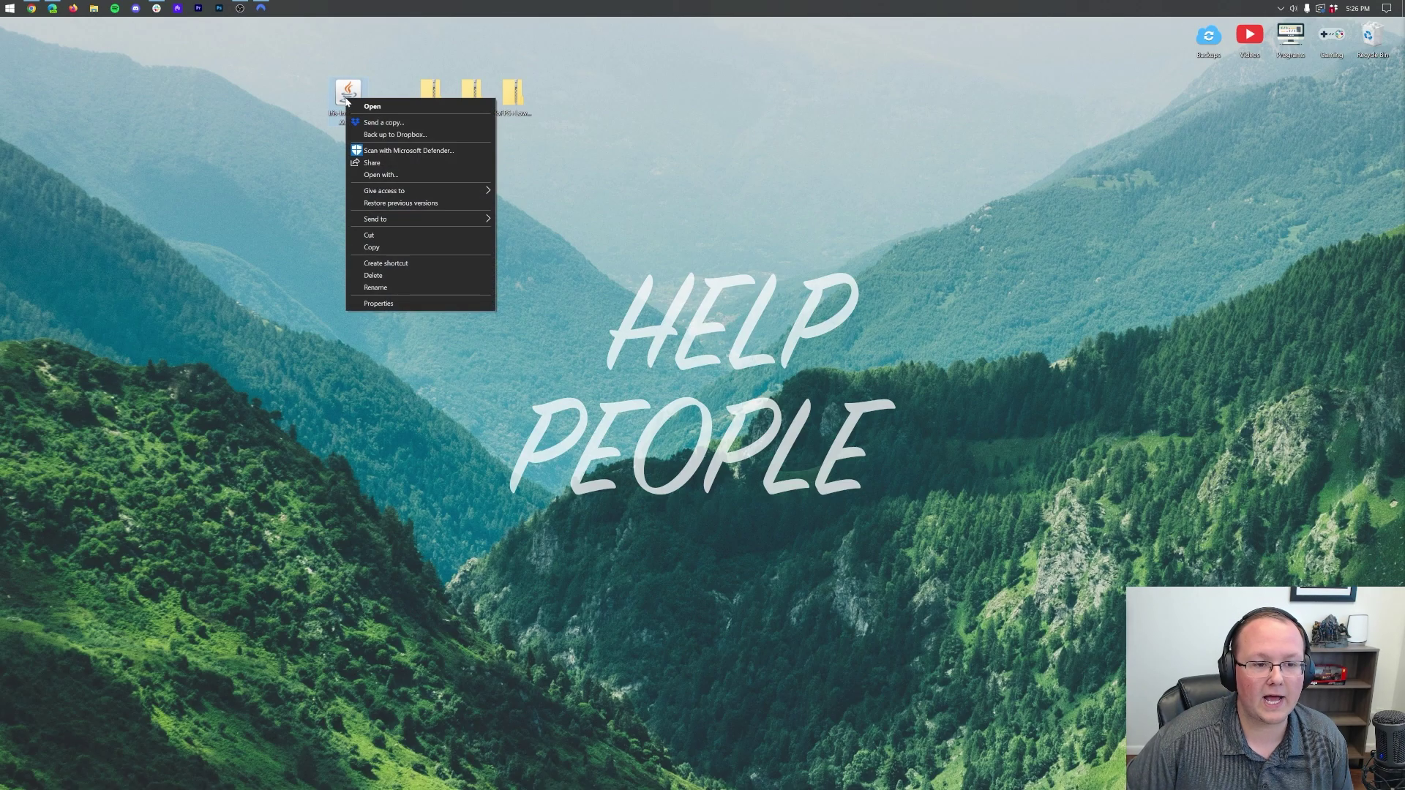
{"action": "left_click", "coordinate": [392, 173]}
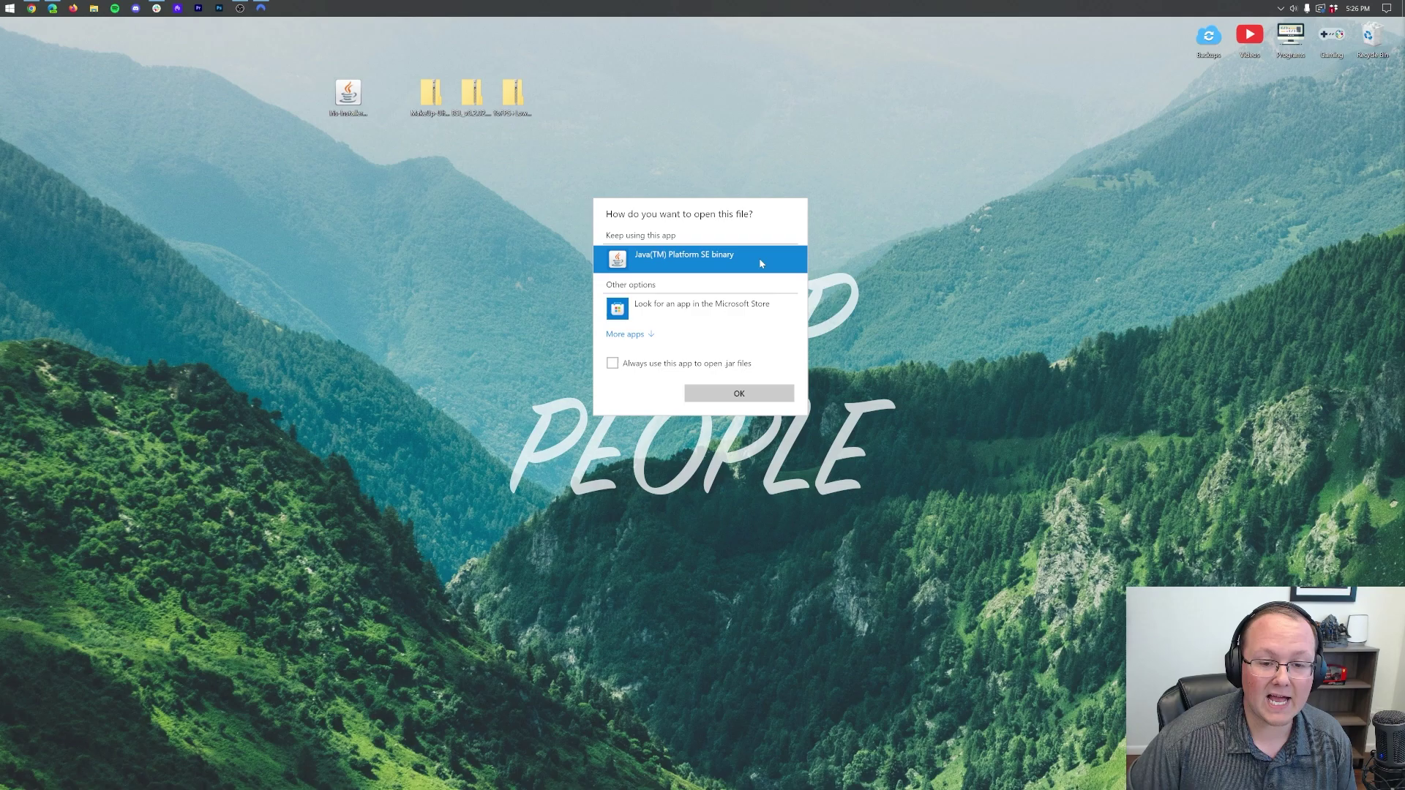
{"action": "double_click", "coordinate": [675, 273]}
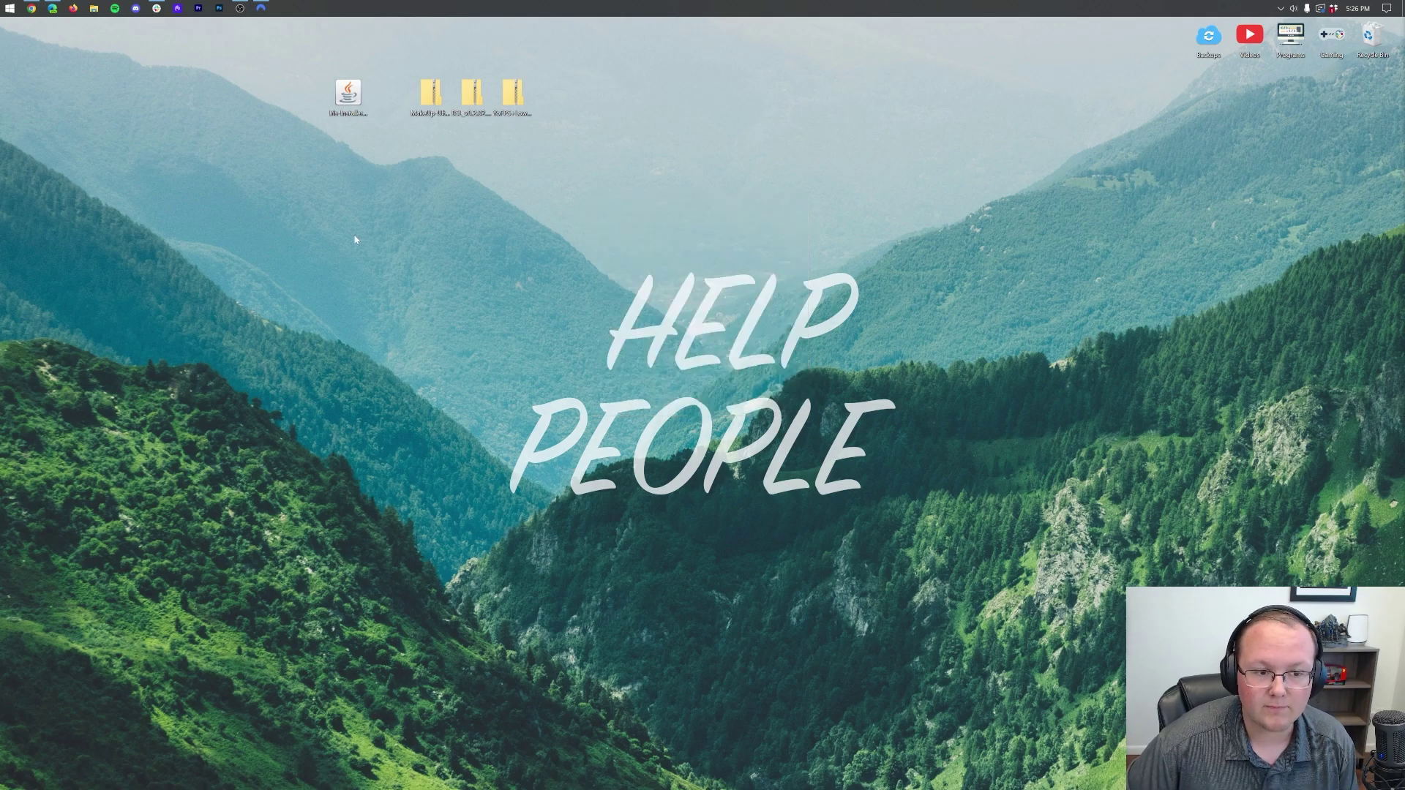
Switch to Chrome and look through thebreakdown.xyz guides on installing Java and repairing .jar files with Jarfix, and return to the desktop.
{"action": "left_click", "coordinate": [25, 8]}
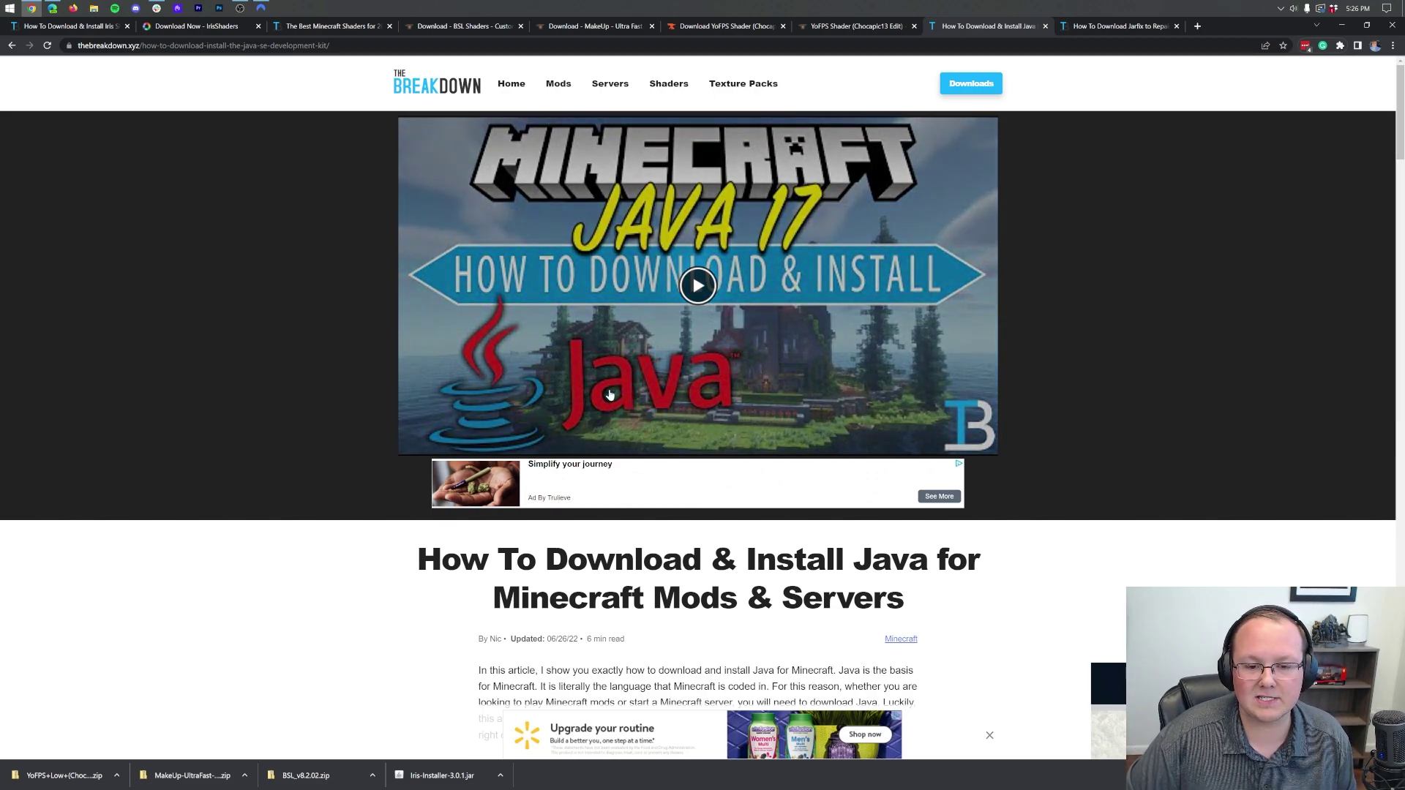
{"action": "scroll", "coordinate": [1056, 471], "scroll_direction": "down", "scroll_amount": 3}
{"action": "scroll", "coordinate": [1056, 470], "scroll_direction": "down", "scroll_amount": 12}
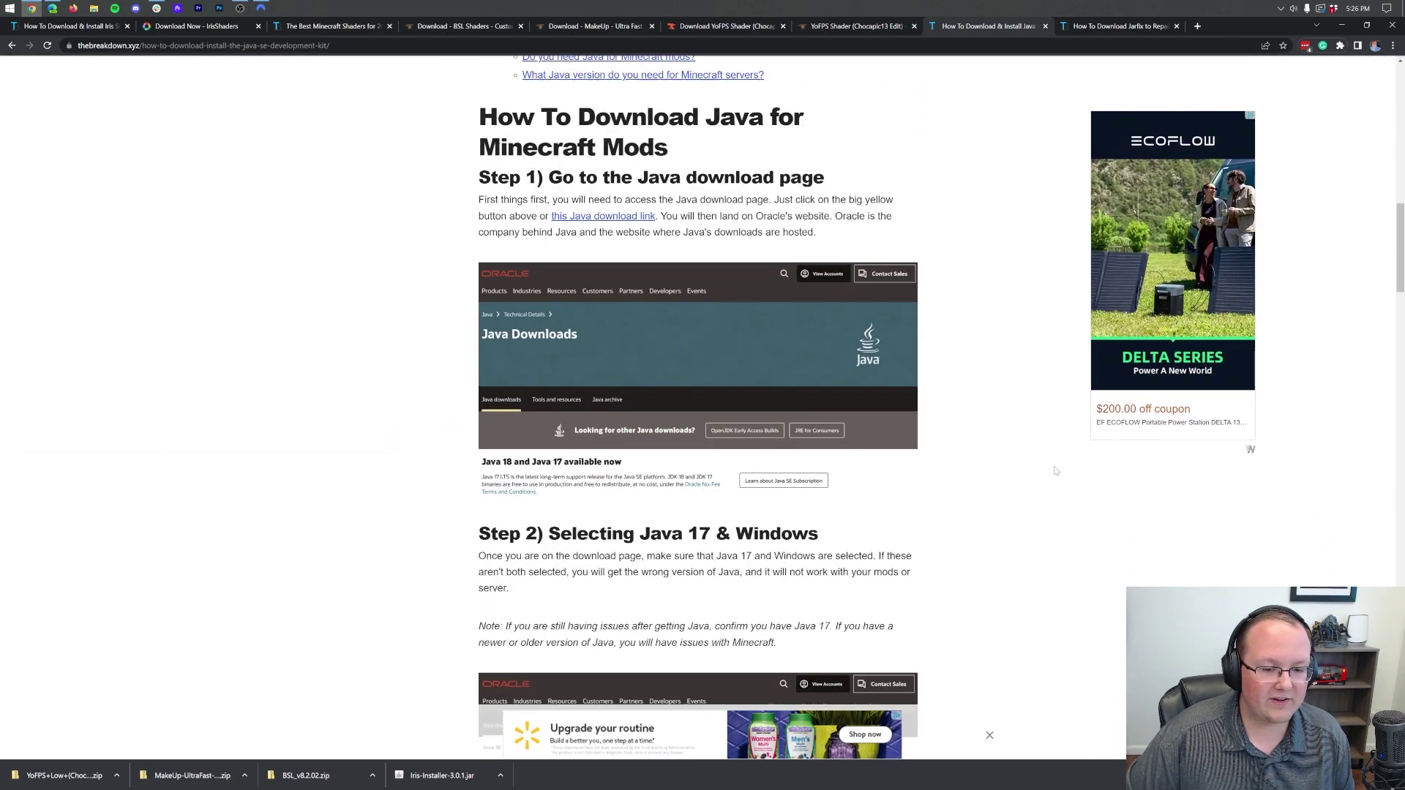
{"action": "scroll", "coordinate": [1056, 470], "scroll_direction": "down", "scroll_amount": 4}
{"action": "scroll", "coordinate": [1056, 470], "scroll_direction": "up", "scroll_amount": 10}
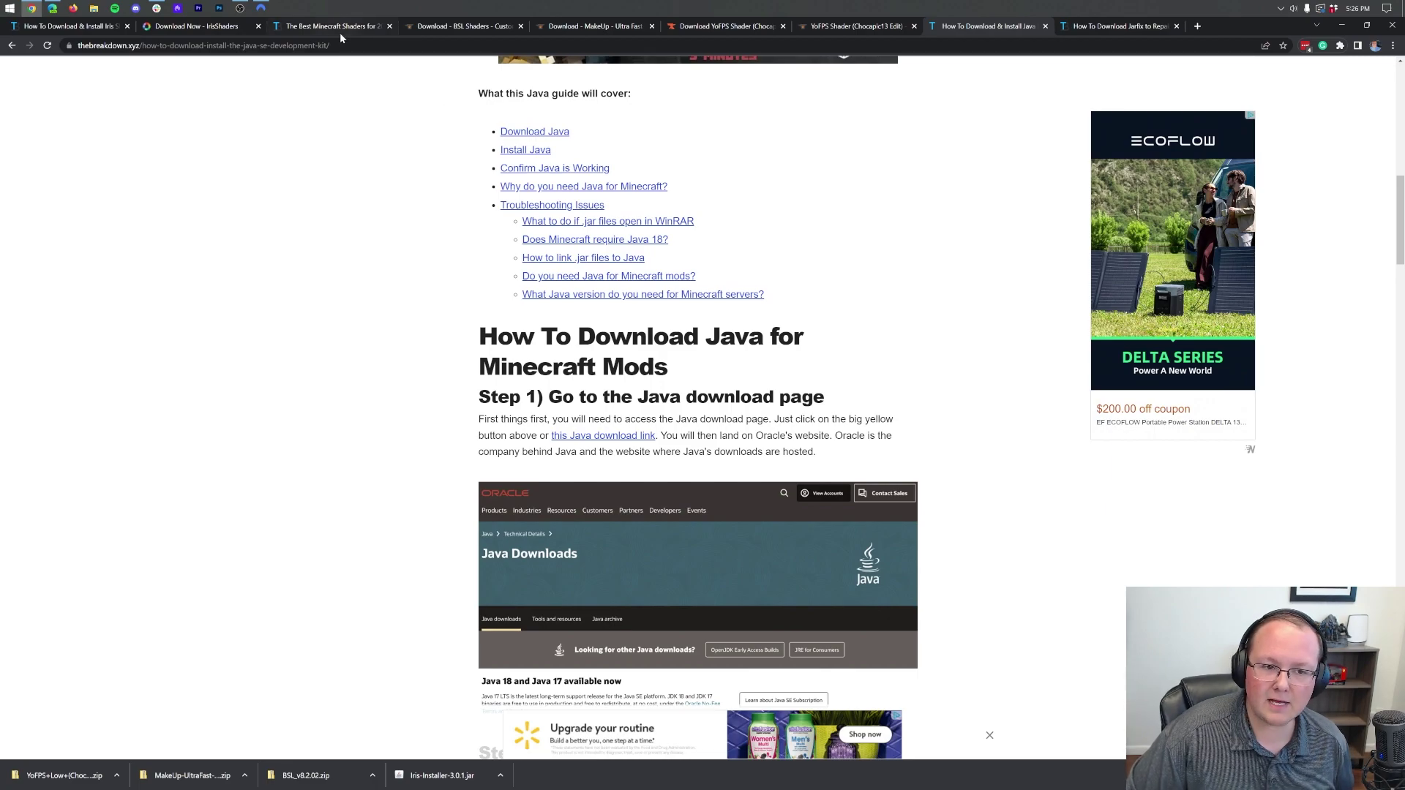
{"action": "left_click", "coordinate": [1113, 27]}
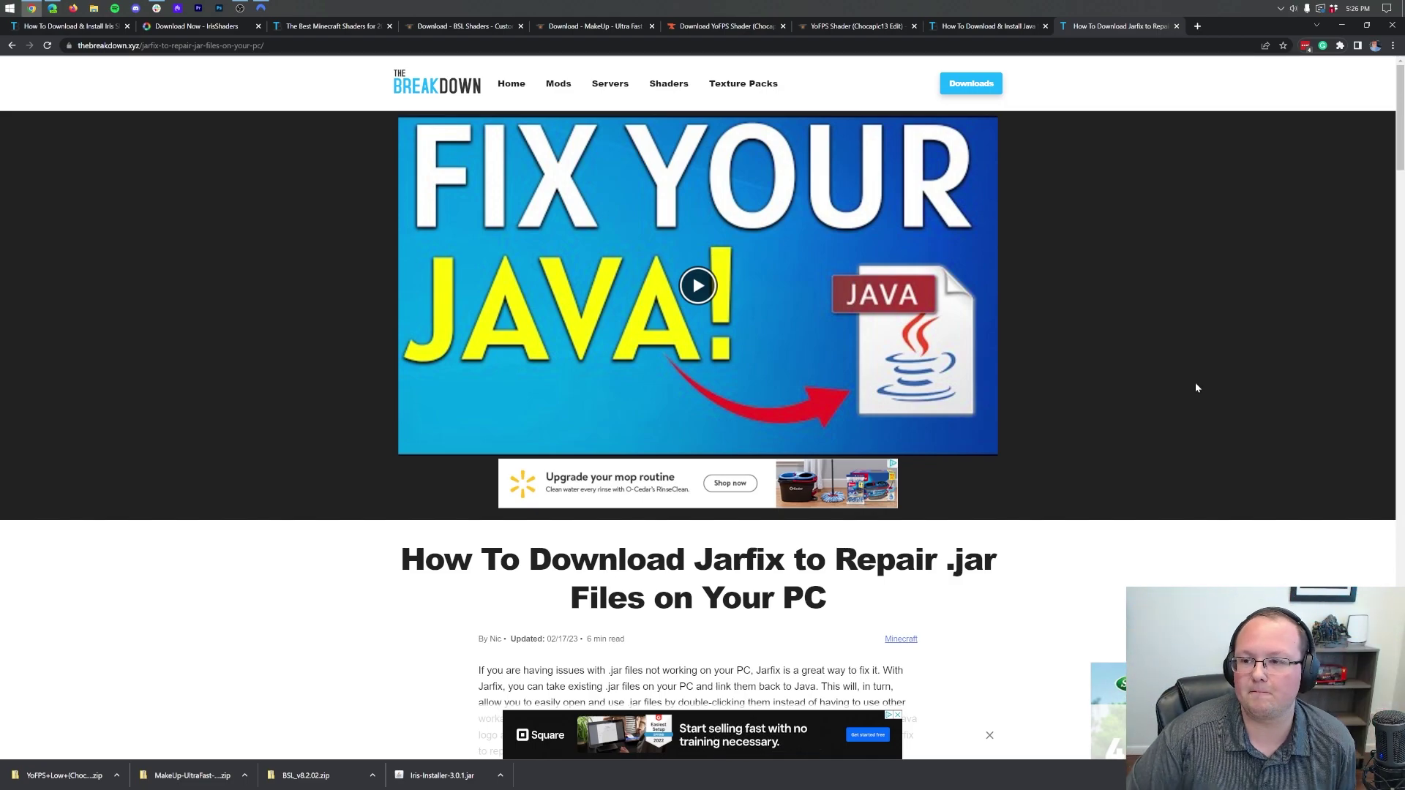
{"action": "left_click", "coordinate": [1342, 25]}
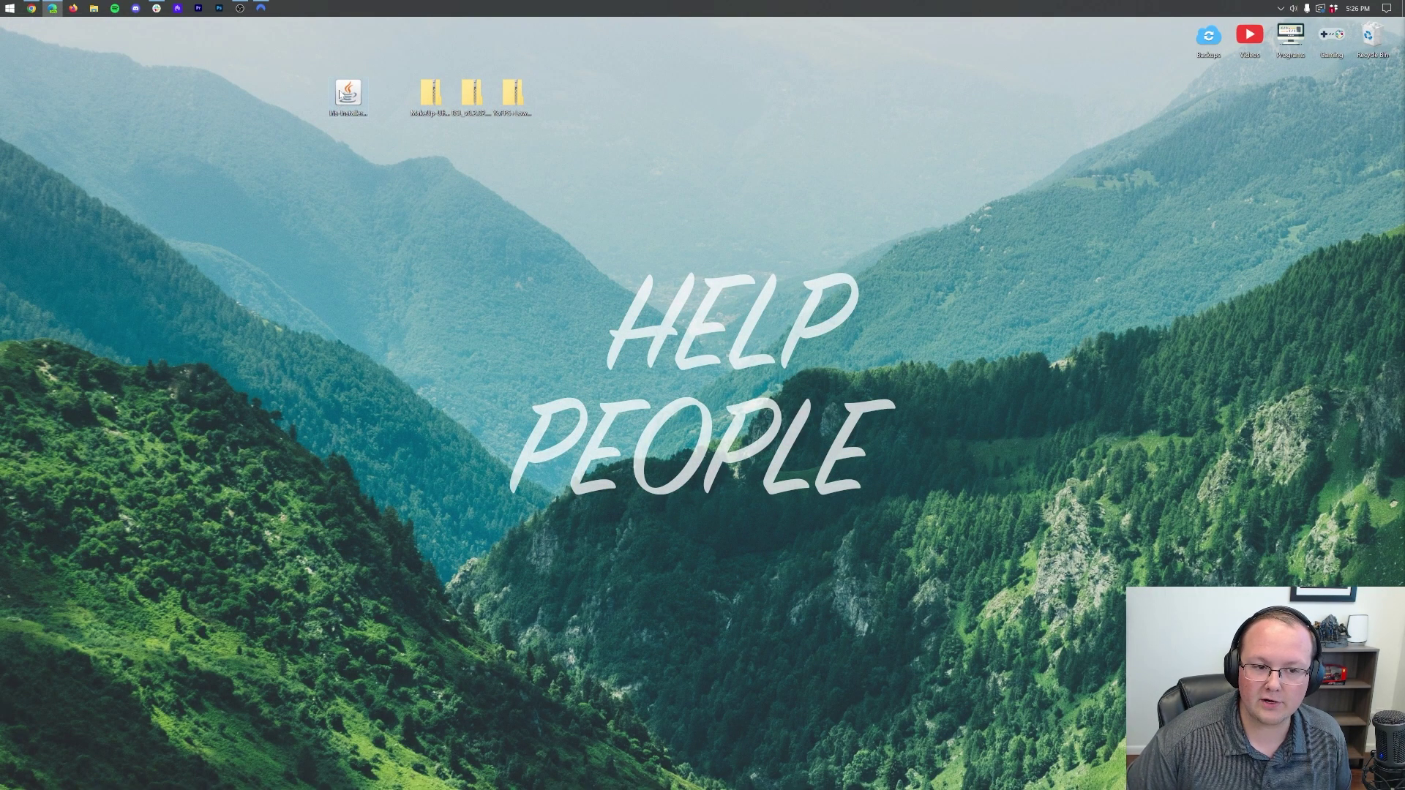
Open the Iris installer .jar on the desktop with Java(TM) Platform SE binary.
{"action": "right_click", "coordinate": [342, 94]}
{"action": "left_click", "coordinate": [390, 167]}
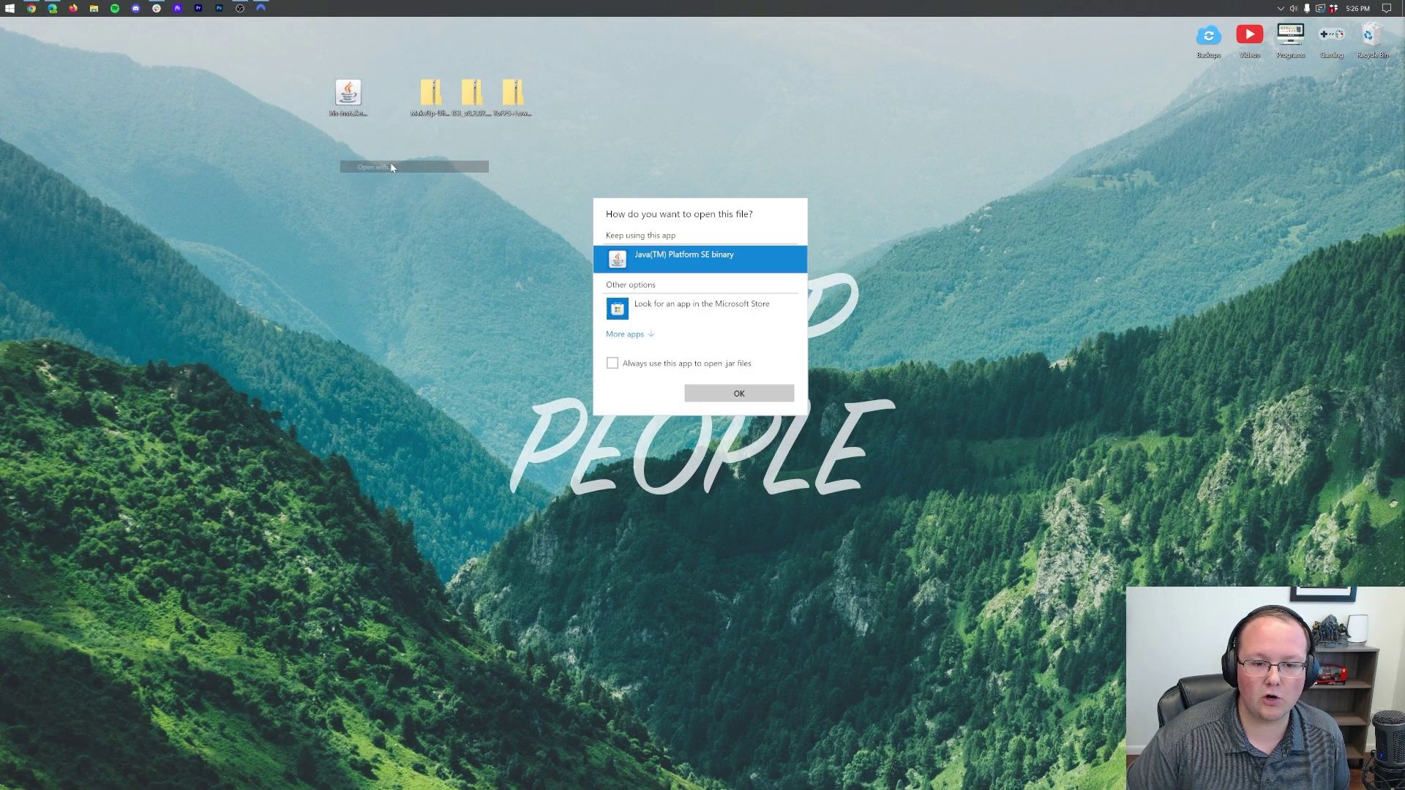
{"action": "left_click", "coordinate": [738, 394]}
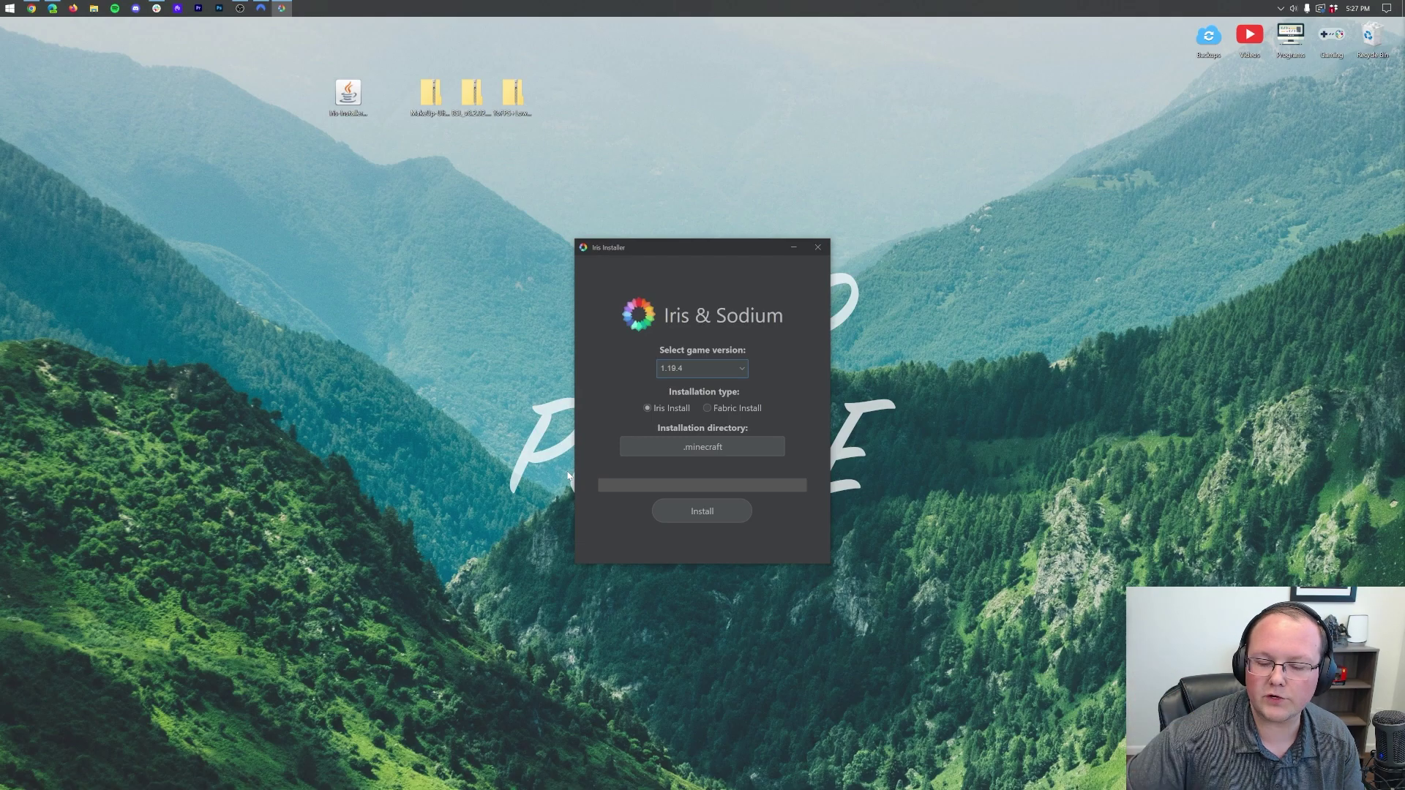
Install Iris & Sodium for game version 1.19.4 using Iris Install, and move the installer file to the Recycle Bin.
{"action": "left_click", "coordinate": [691, 369]}
{"action": "left_click", "coordinate": [688, 384]}
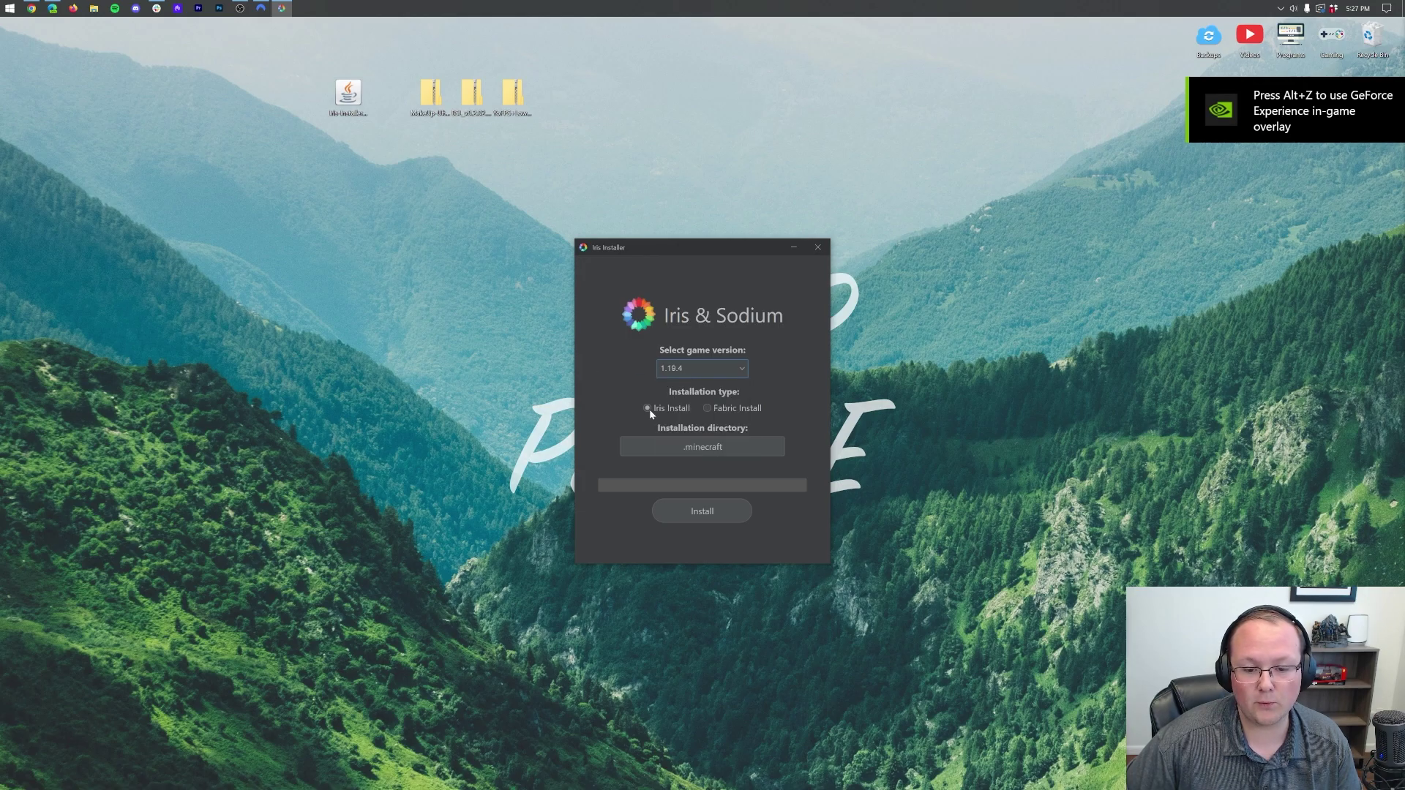
{"action": "left_click", "coordinate": [701, 511]}
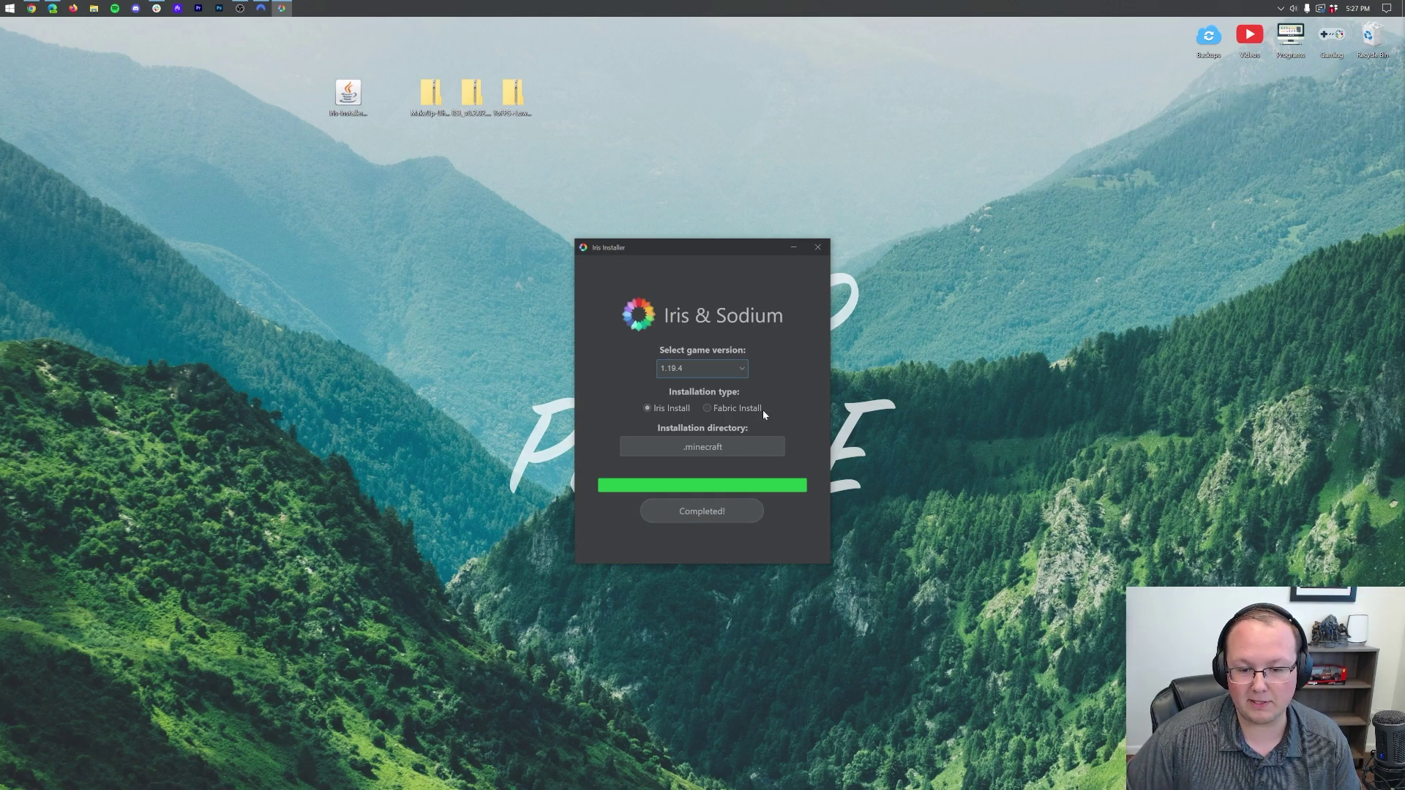
{"action": "left_click", "coordinate": [816, 246]}
{"action": "left_click_drag", "start_coordinate": [348, 93], "coordinate": [1369, 41]}
Open the Minecraft Launcher on Minecraft: Java Edition.
{"action": "left_click", "coordinate": [9, 8]}
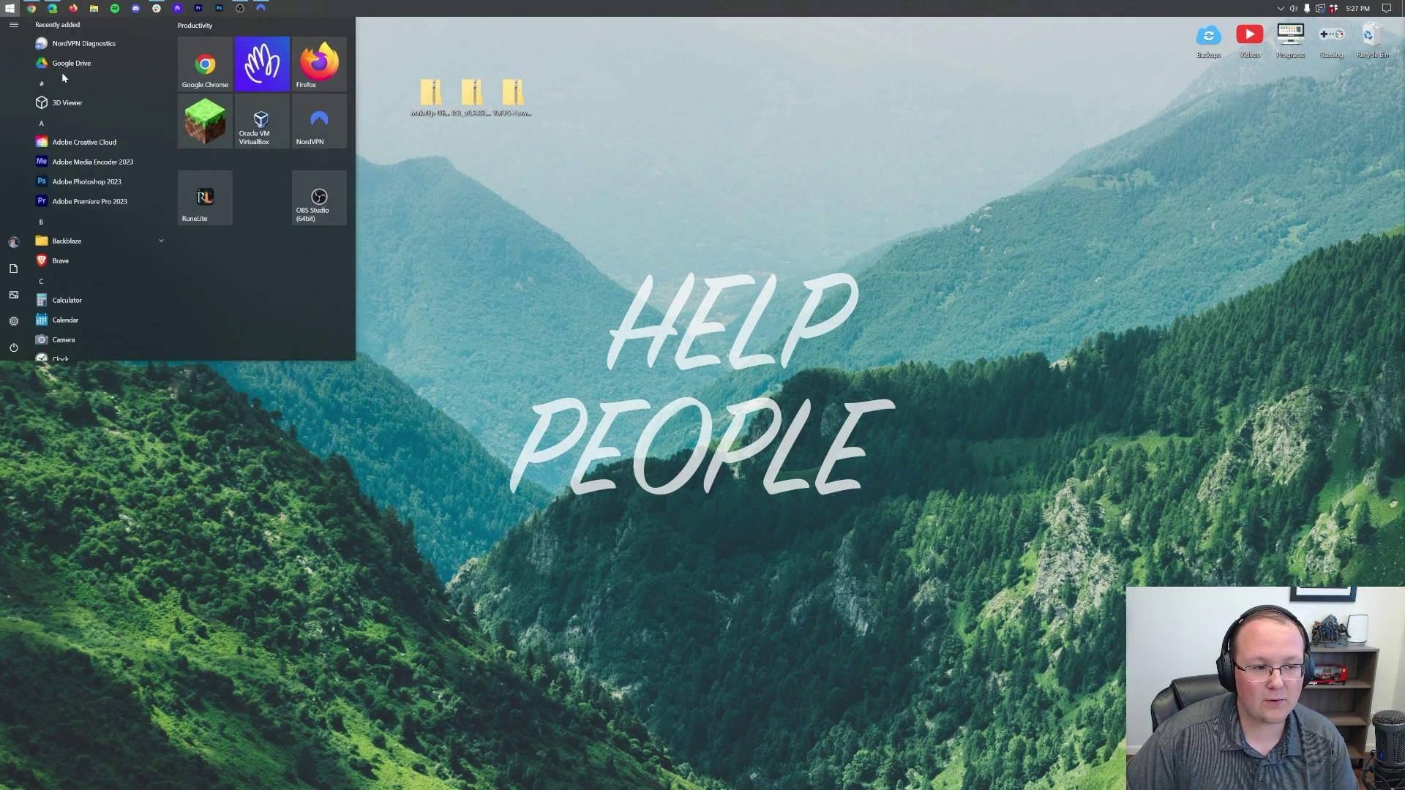
{"action": "left_click", "coordinate": [766, 300]}
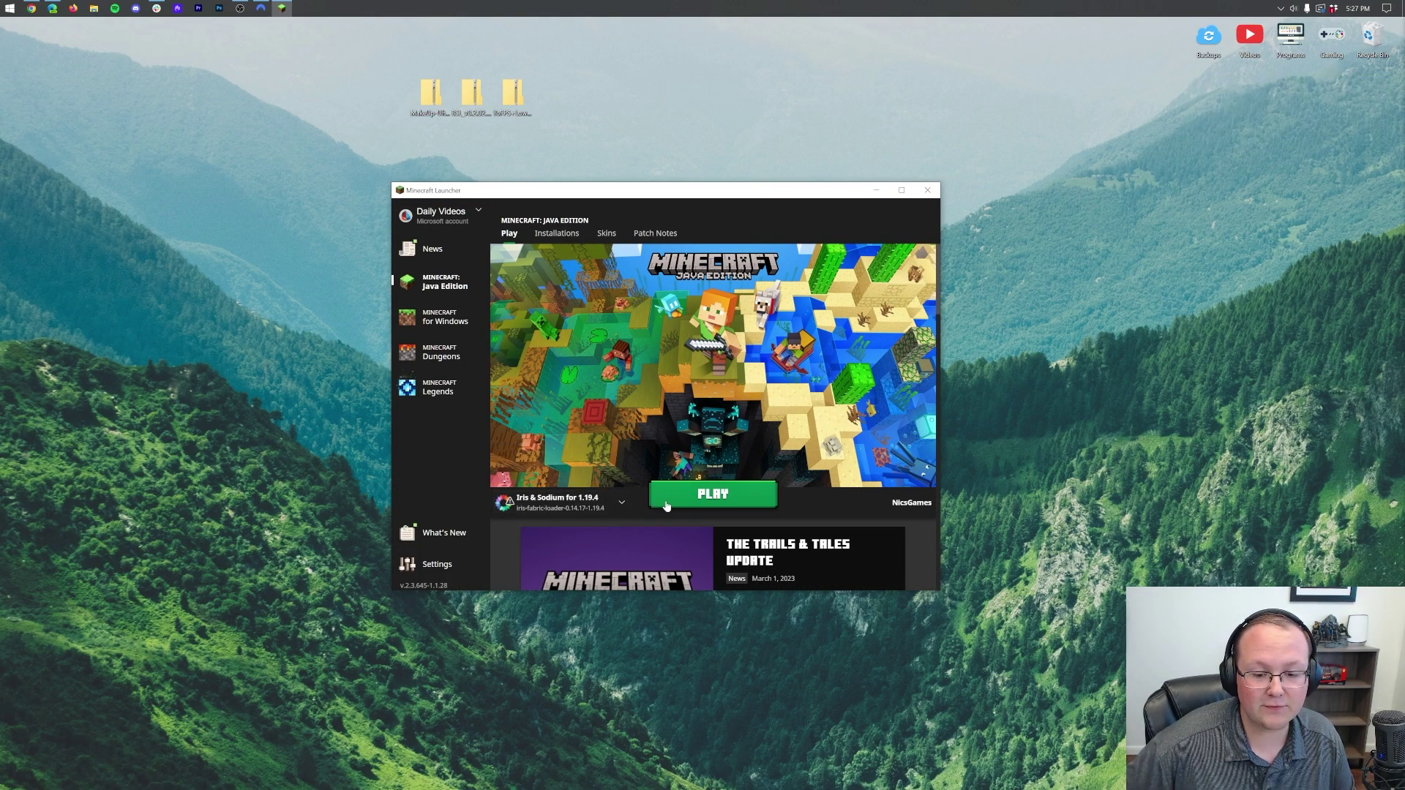
{"action": "left_click", "coordinate": [714, 494]}
{"action": "left_click", "coordinate": [731, 461]}
Show the Java Edition installations and include Modded versions so the Iris & Sodium for 1.19.4 profile is listed.
{"action": "left_click", "coordinate": [556, 232]}
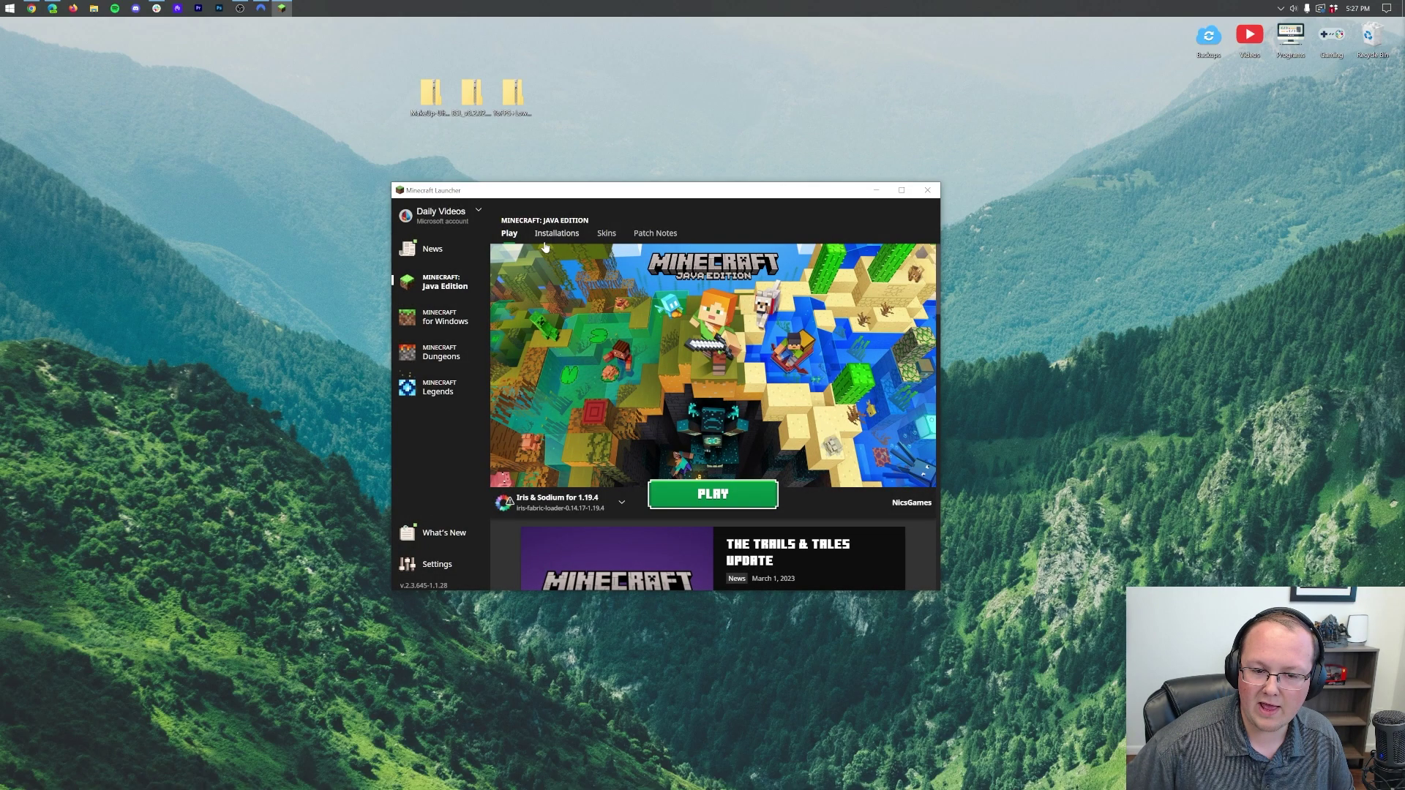
{"action": "left_click", "coordinate": [906, 273]}
{"action": "left_click", "coordinate": [912, 270]}
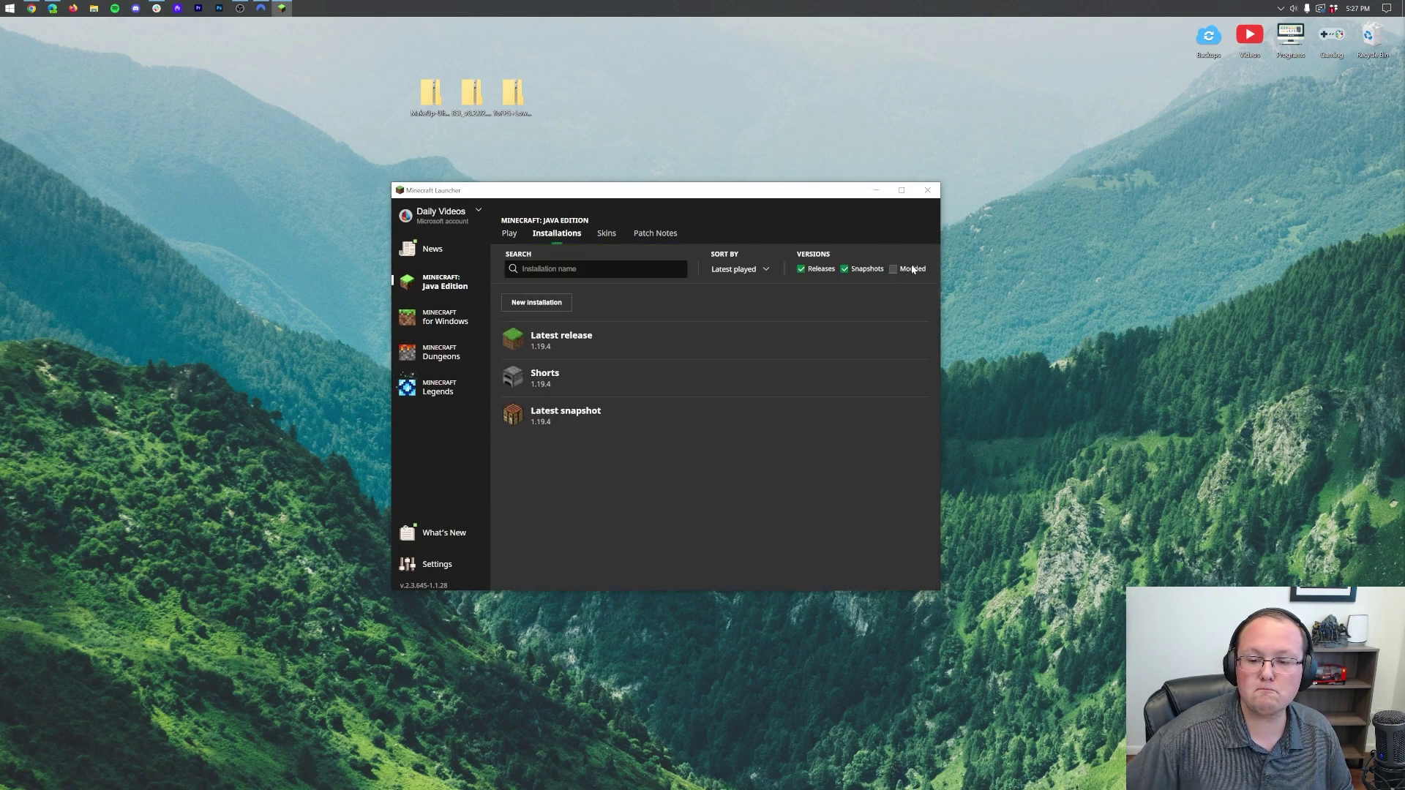
{"action": "left_click", "coordinate": [908, 276]}
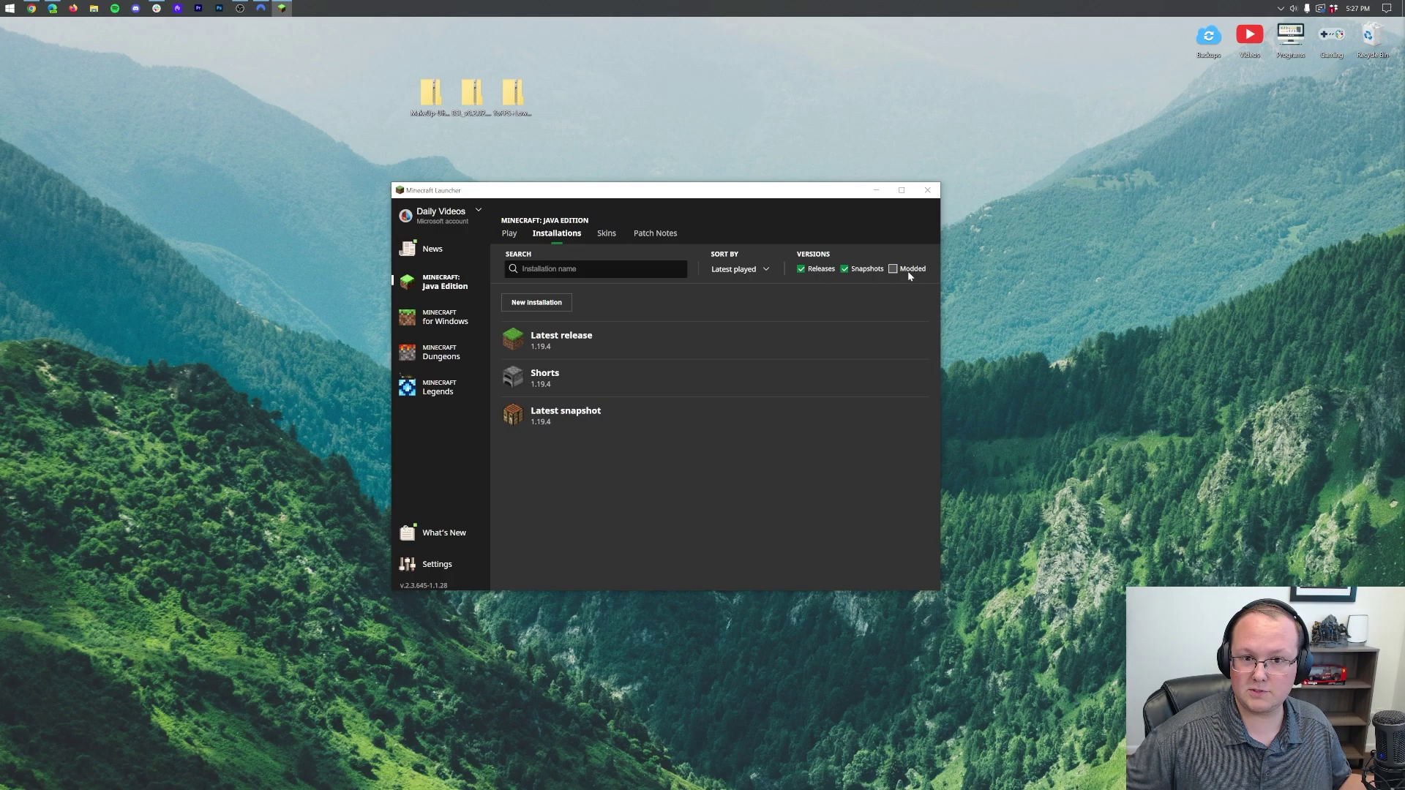
{"action": "left_click", "coordinate": [908, 272]}
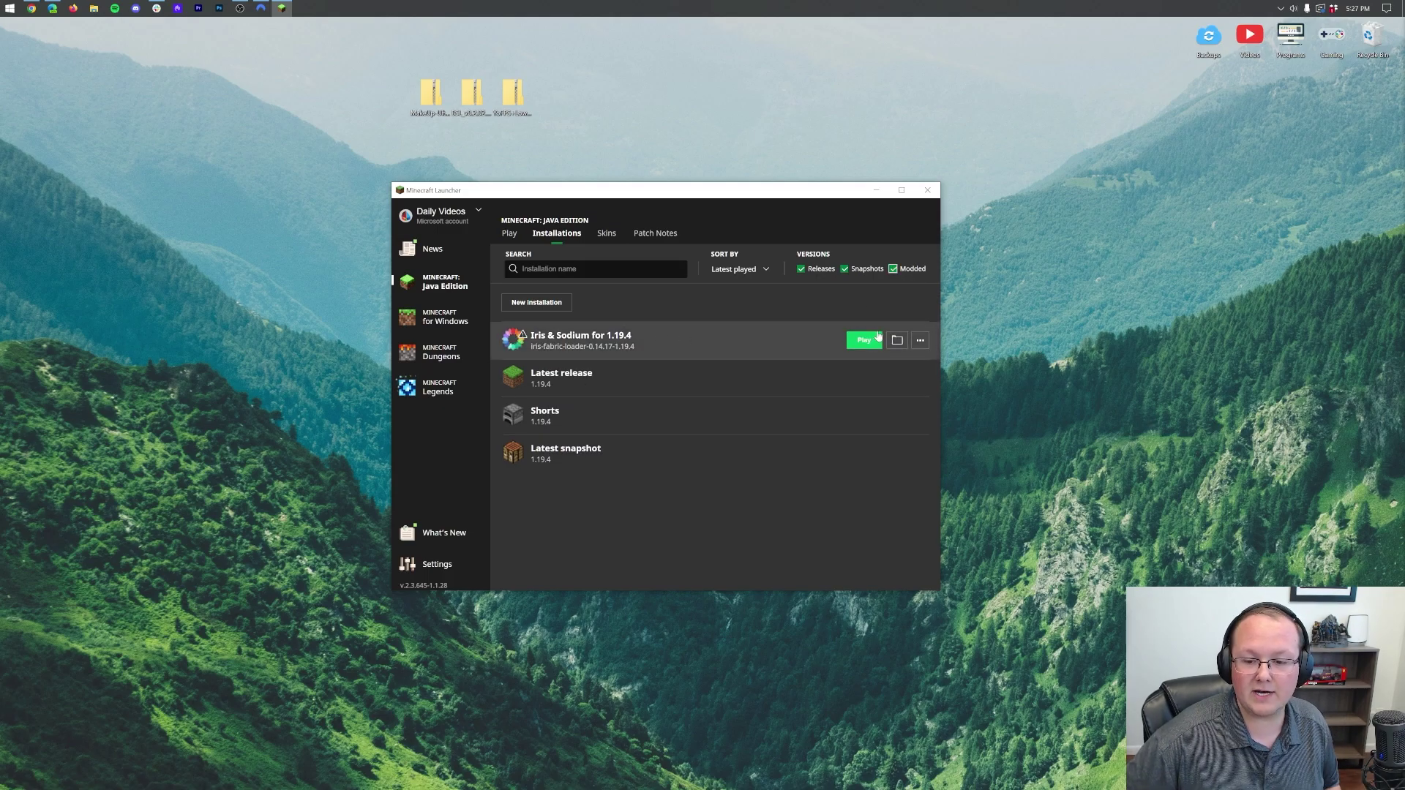
{"action": "left_click", "coordinate": [881, 337]}
{"action": "left_click", "coordinate": [865, 570]}
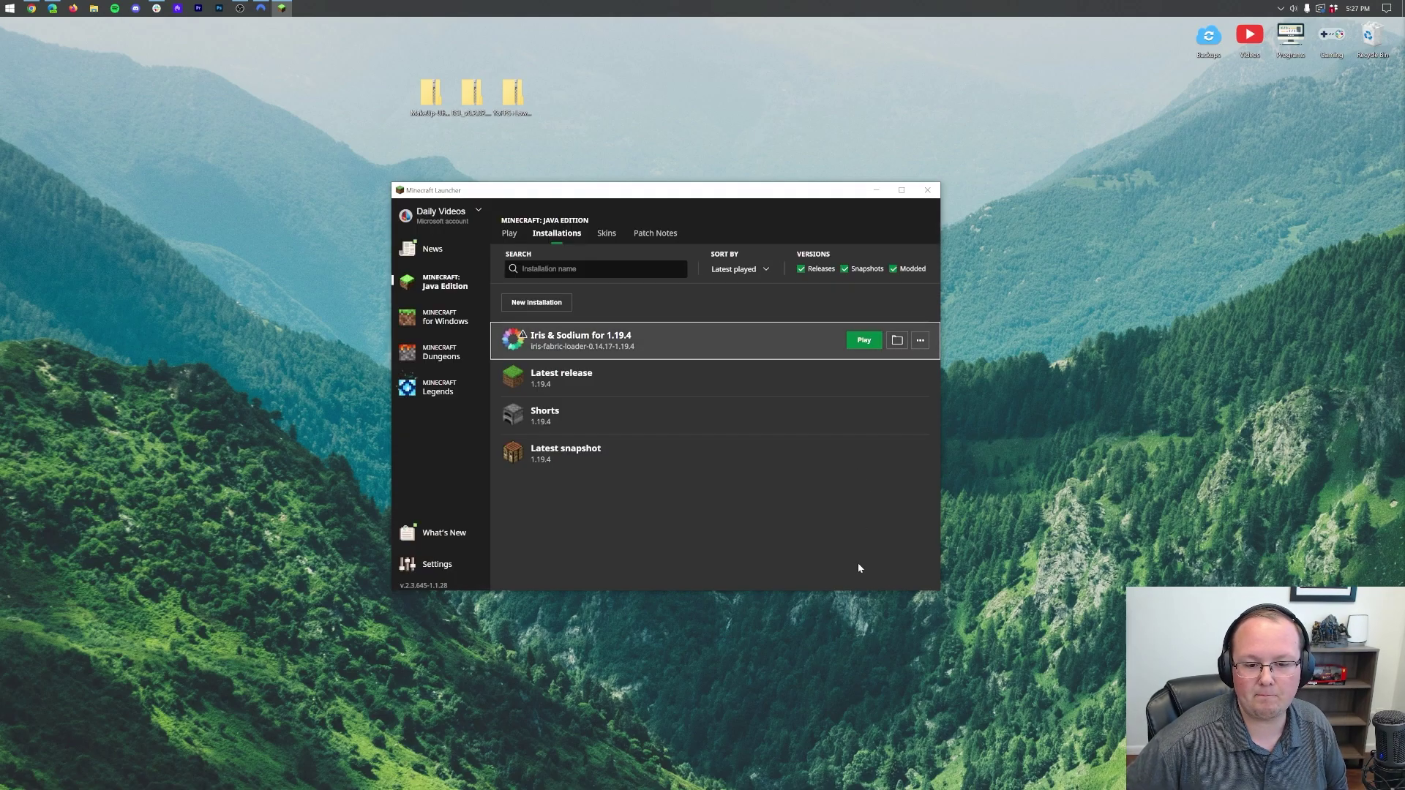
Create a new installation named "Shaders 1.19.4" with version release iris-fabric-loader-0.14.17-1.19.4 and a resolution of 1920x1080.
{"action": "left_click", "coordinate": [550, 303]}
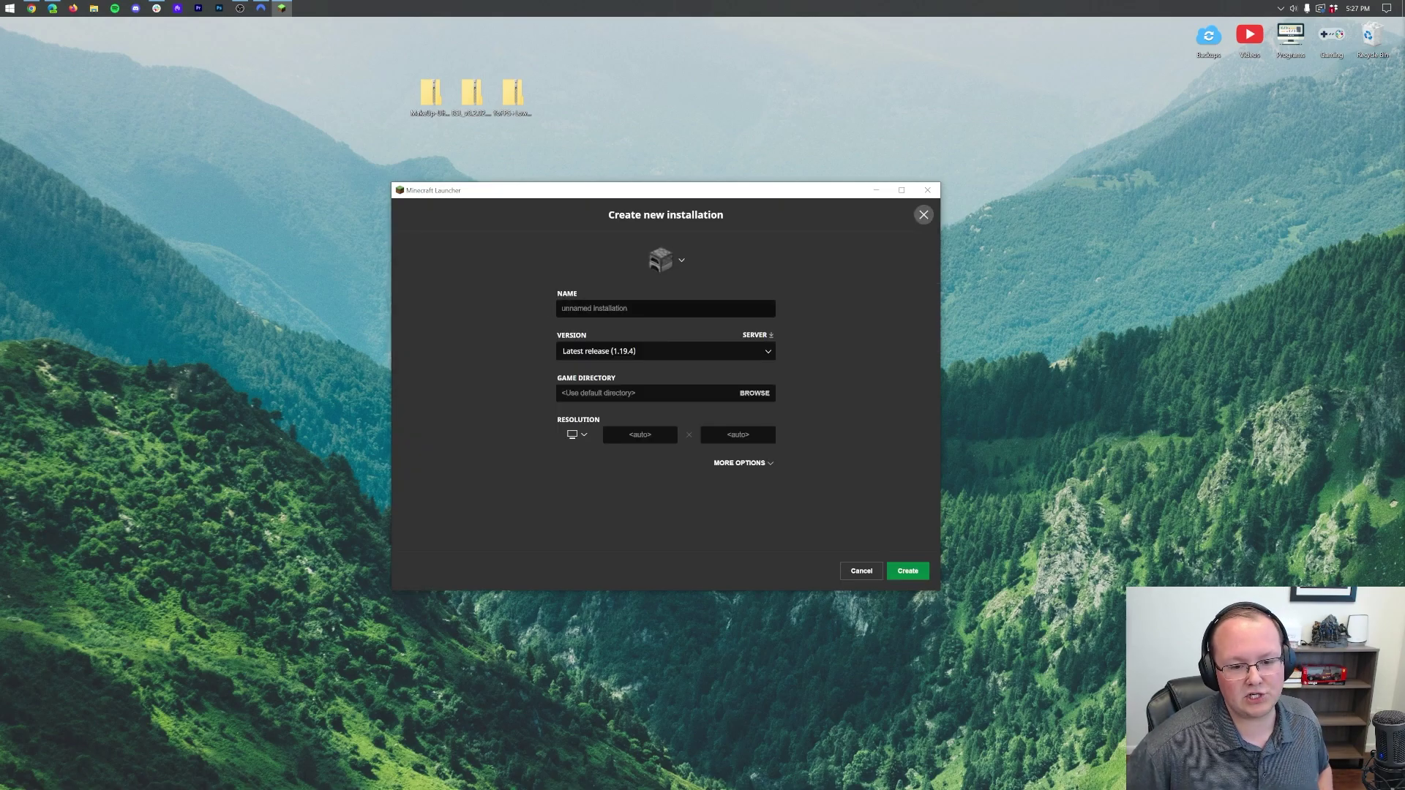
{"action": "left_click", "coordinate": [593, 308]}
{"action": "type", "text": "Shaders 1.19.4"}
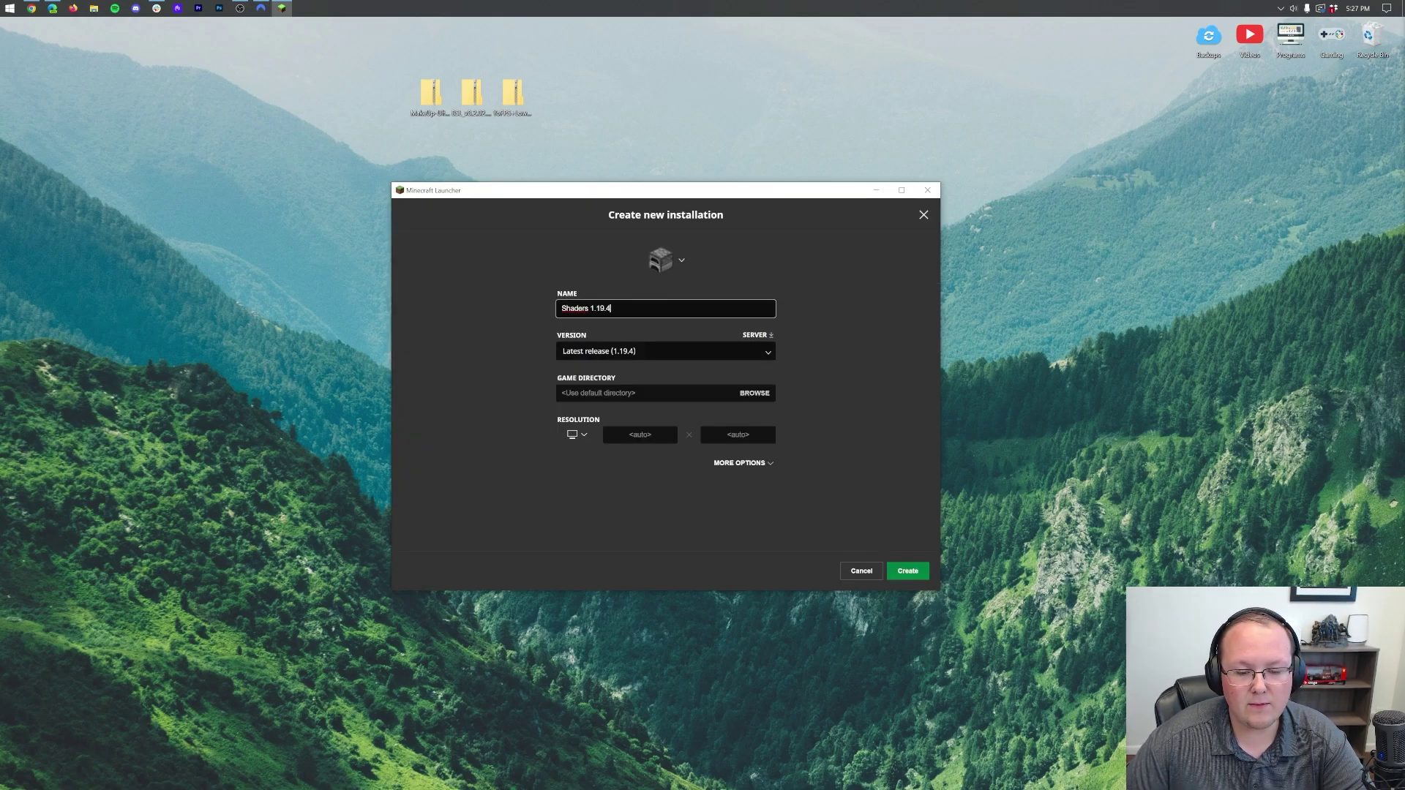
{"action": "key", "text": "Tab"}
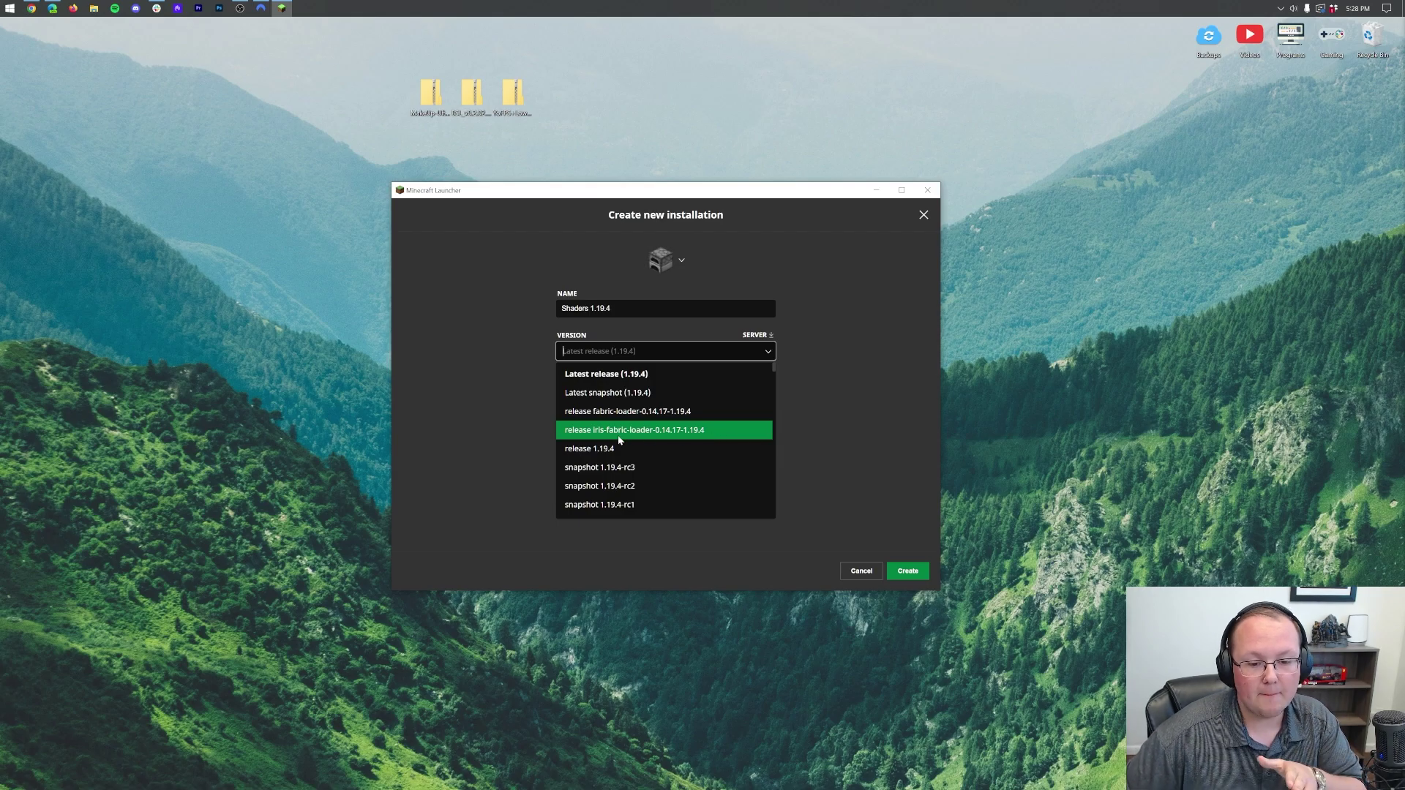
{"action": "left_click", "coordinate": [707, 431]}
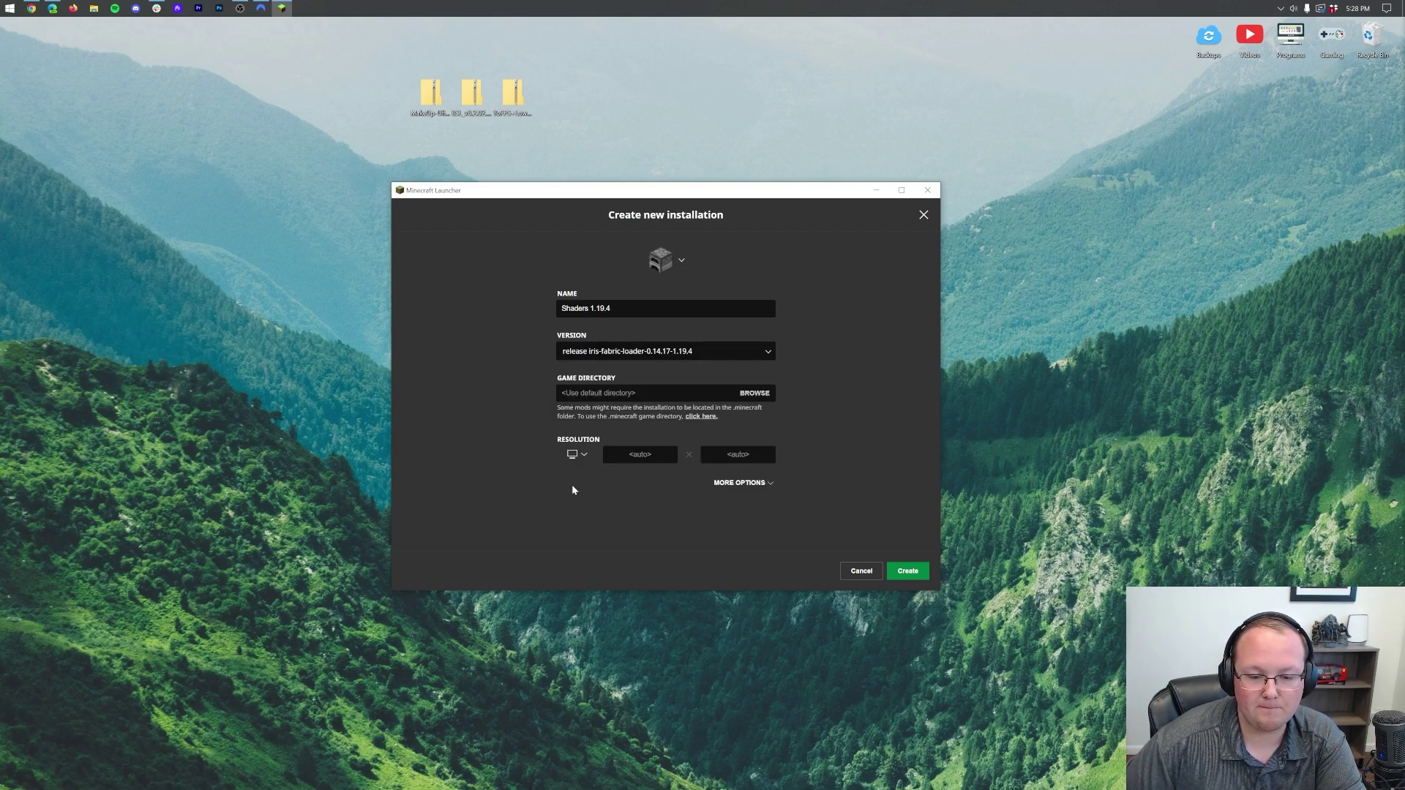
{"action": "left_click", "coordinate": [577, 456]}
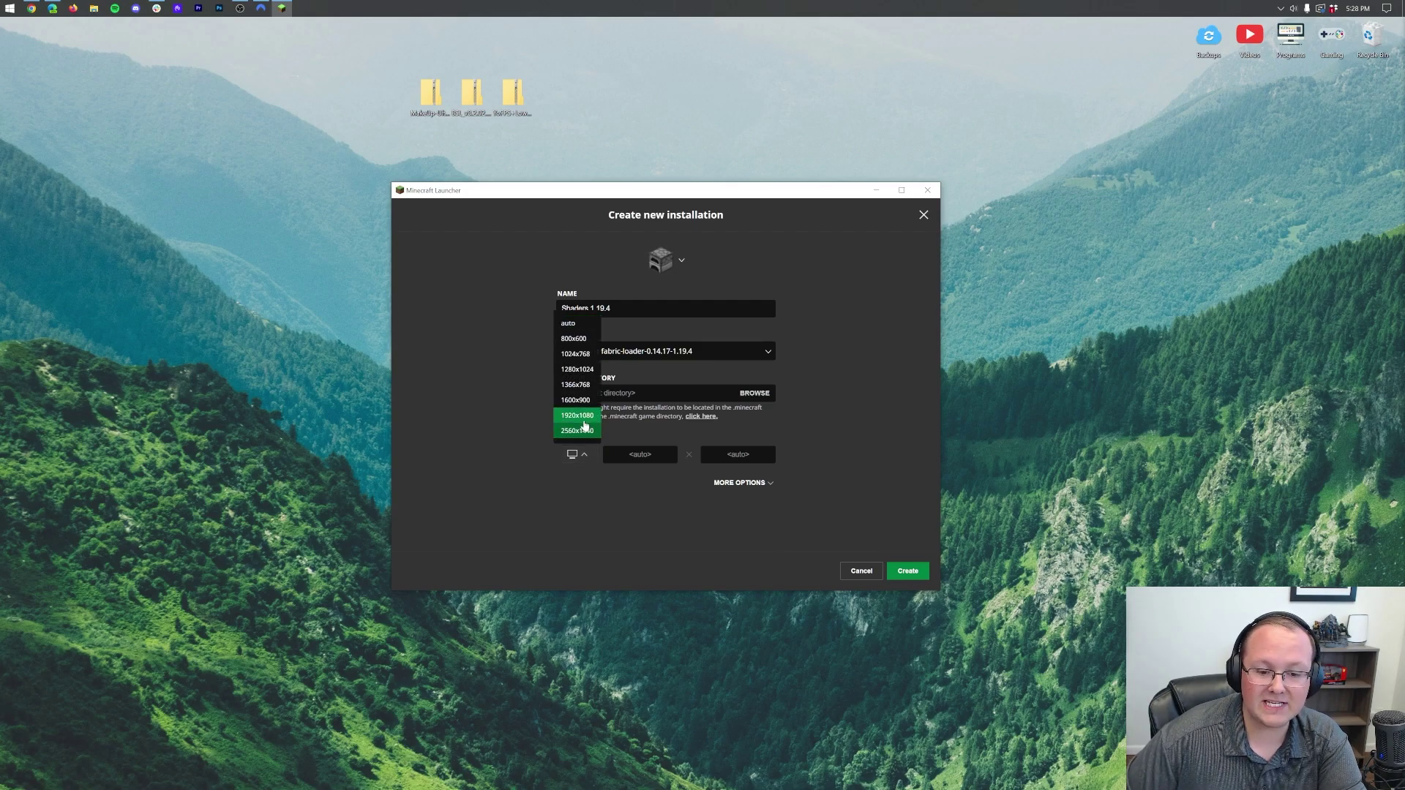
{"action": "left_click", "coordinate": [578, 416]}
{"action": "left_click", "coordinate": [911, 573]}
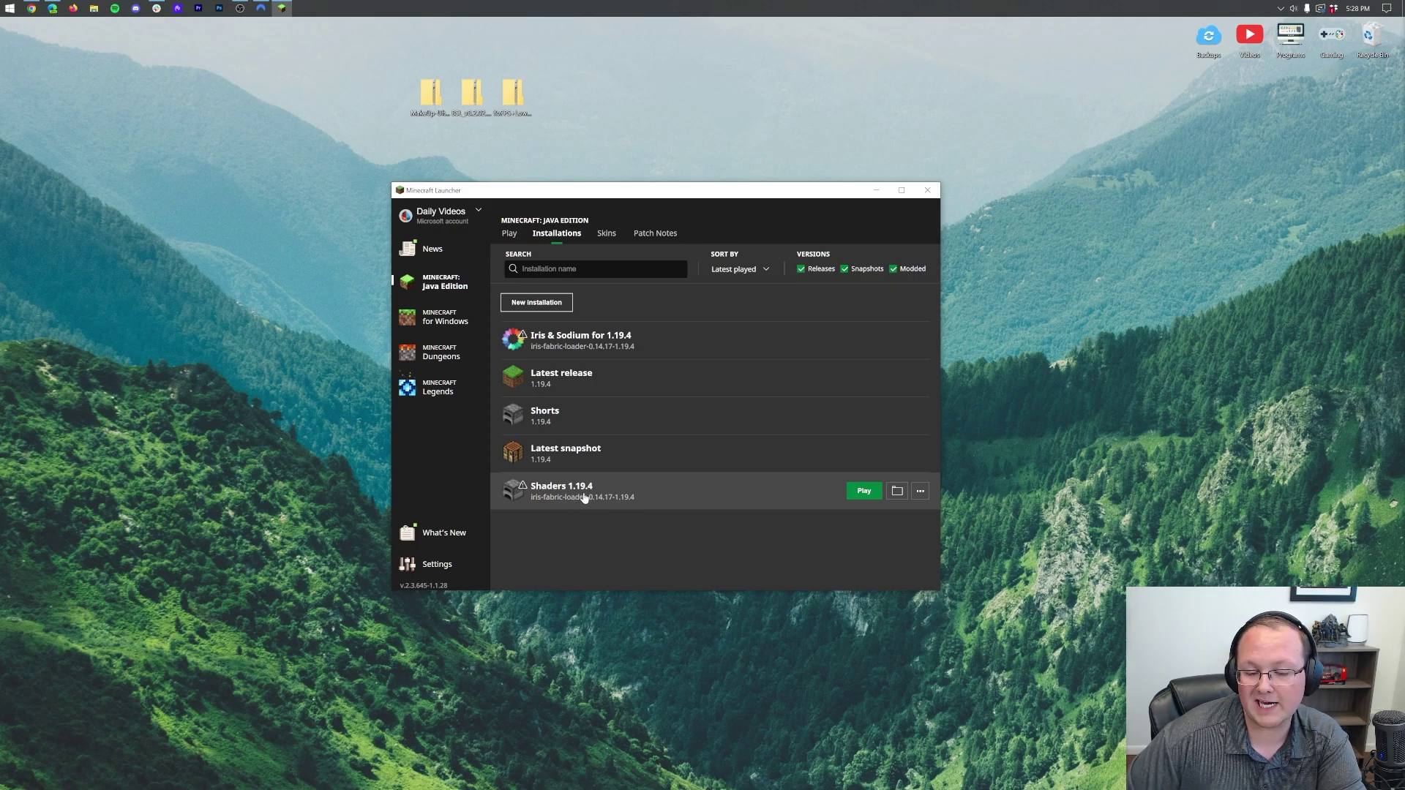
Launch Minecraft with the Shaders 1.19.4 installation.
{"action": "left_click", "coordinate": [862, 491]}
{"action": "left_click", "coordinate": [781, 452]}
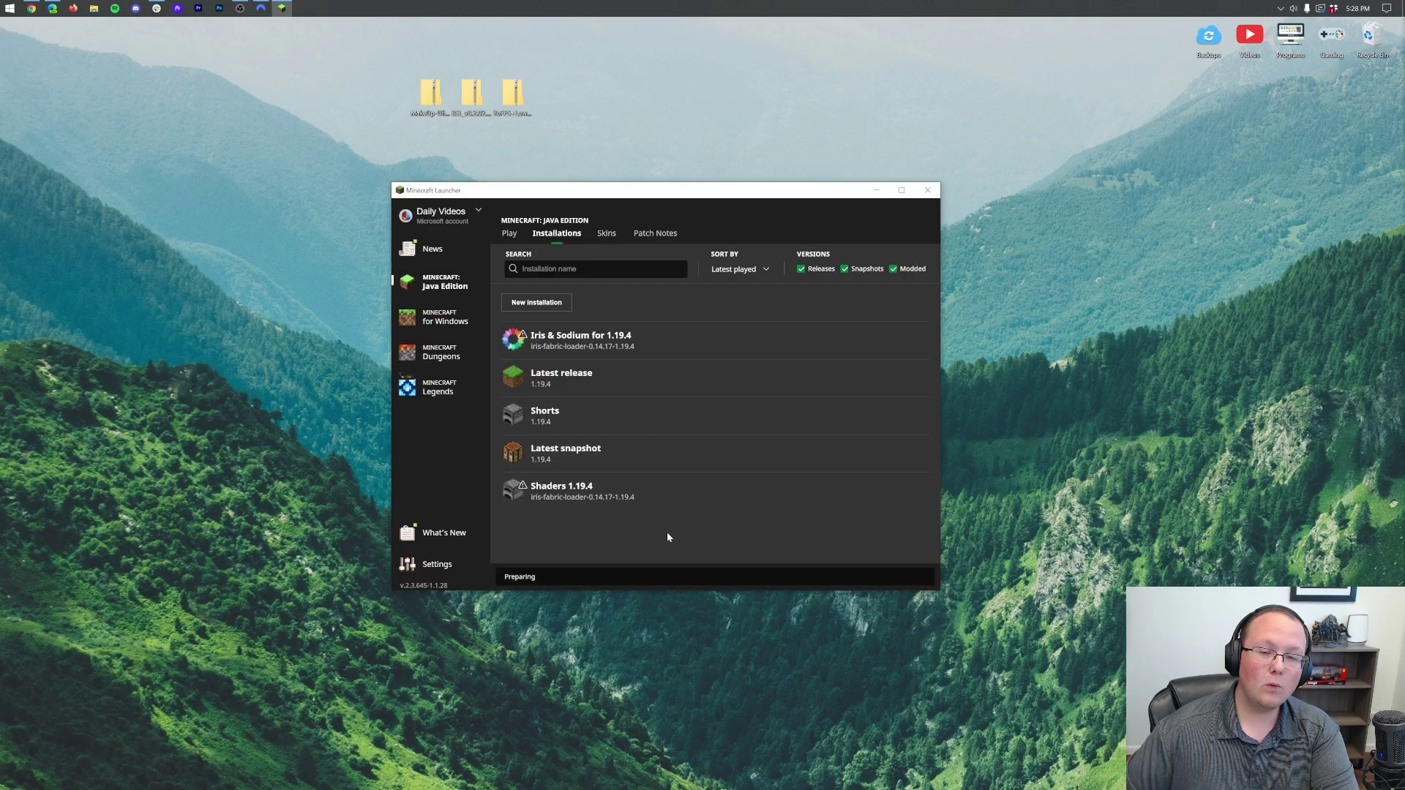
{"action": "left_click_drag", "start_coordinate": [610, 147], "coordinate": [417, 77]}
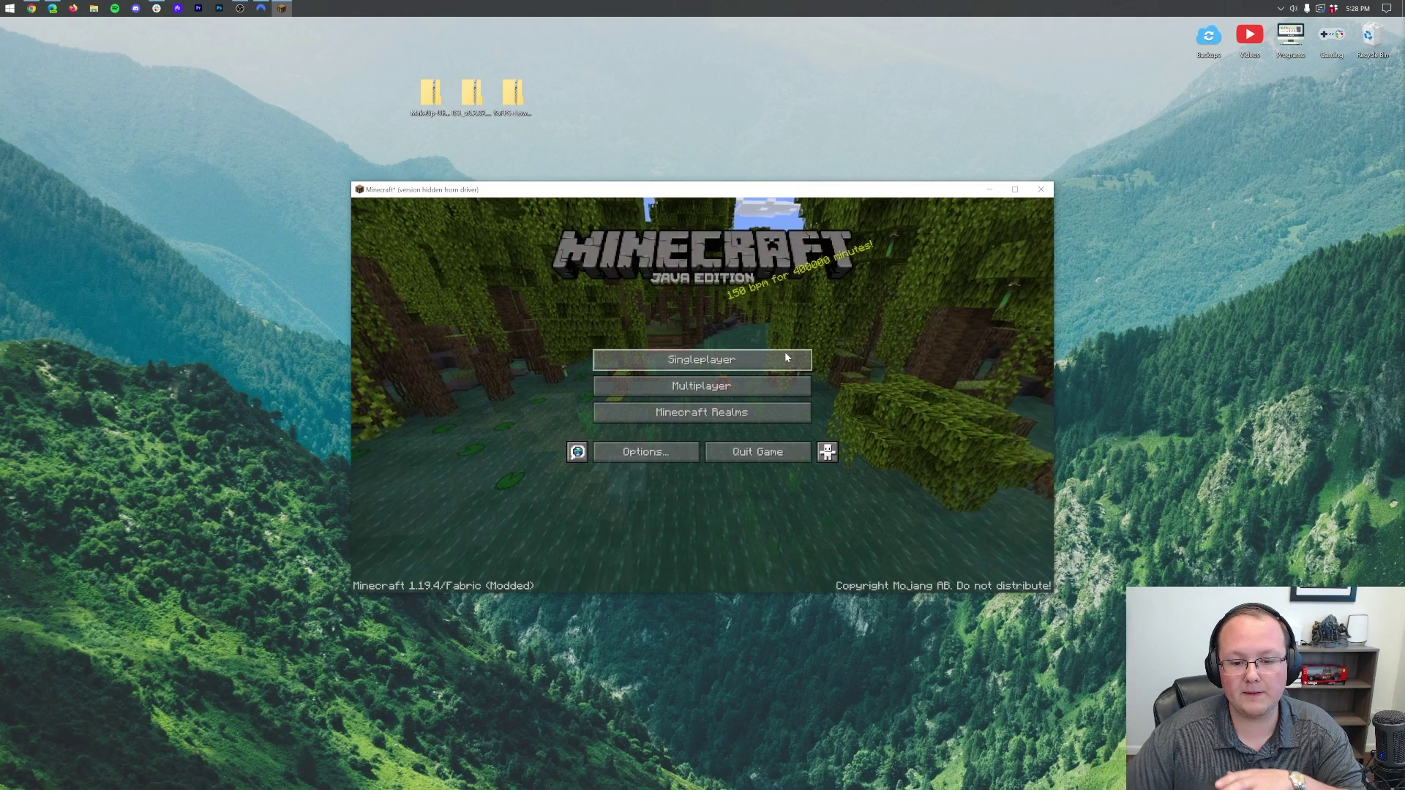
{"action": "left_click", "coordinate": [678, 454]}
{"action": "left_click", "coordinate": [607, 347]}
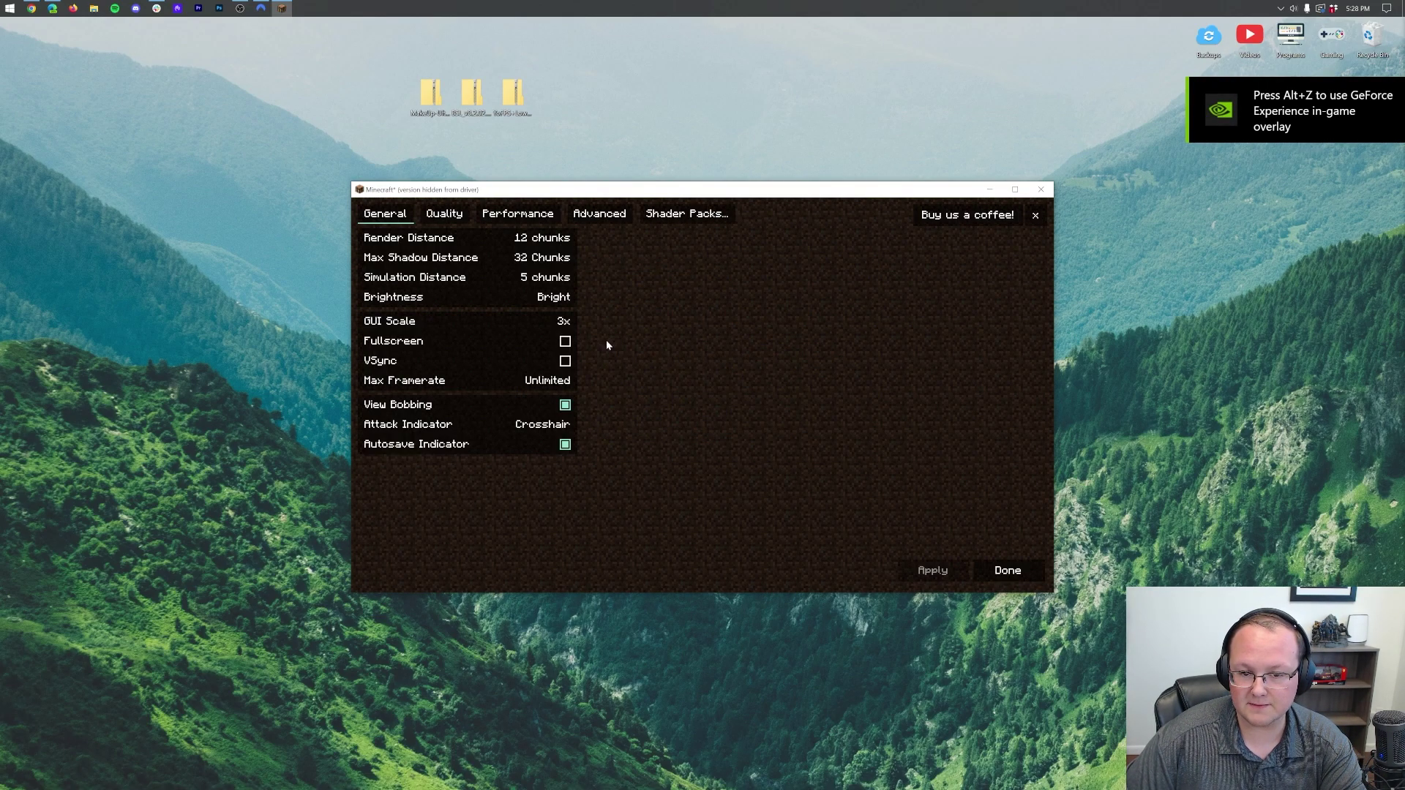
{"action": "left_click", "coordinate": [676, 224]}
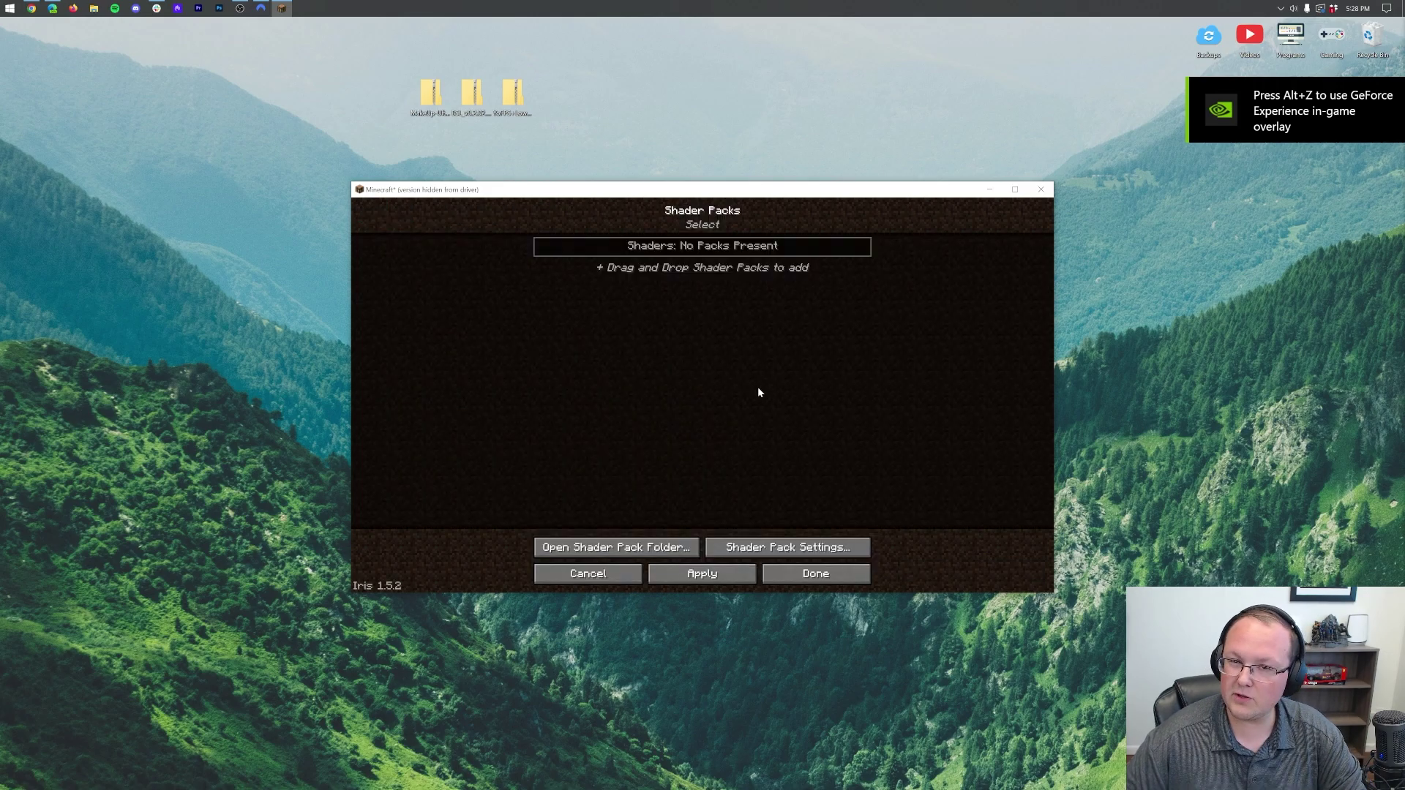
{"action": "key", "text": "Escape"}
{"action": "key", "text": "Escape"}
Open the Shader Packs screen from the video settings and add the YoFPS+Low+(Chocapic13+Edit).zip pack from the desktop.
{"action": "left_click", "coordinate": [646, 454]}
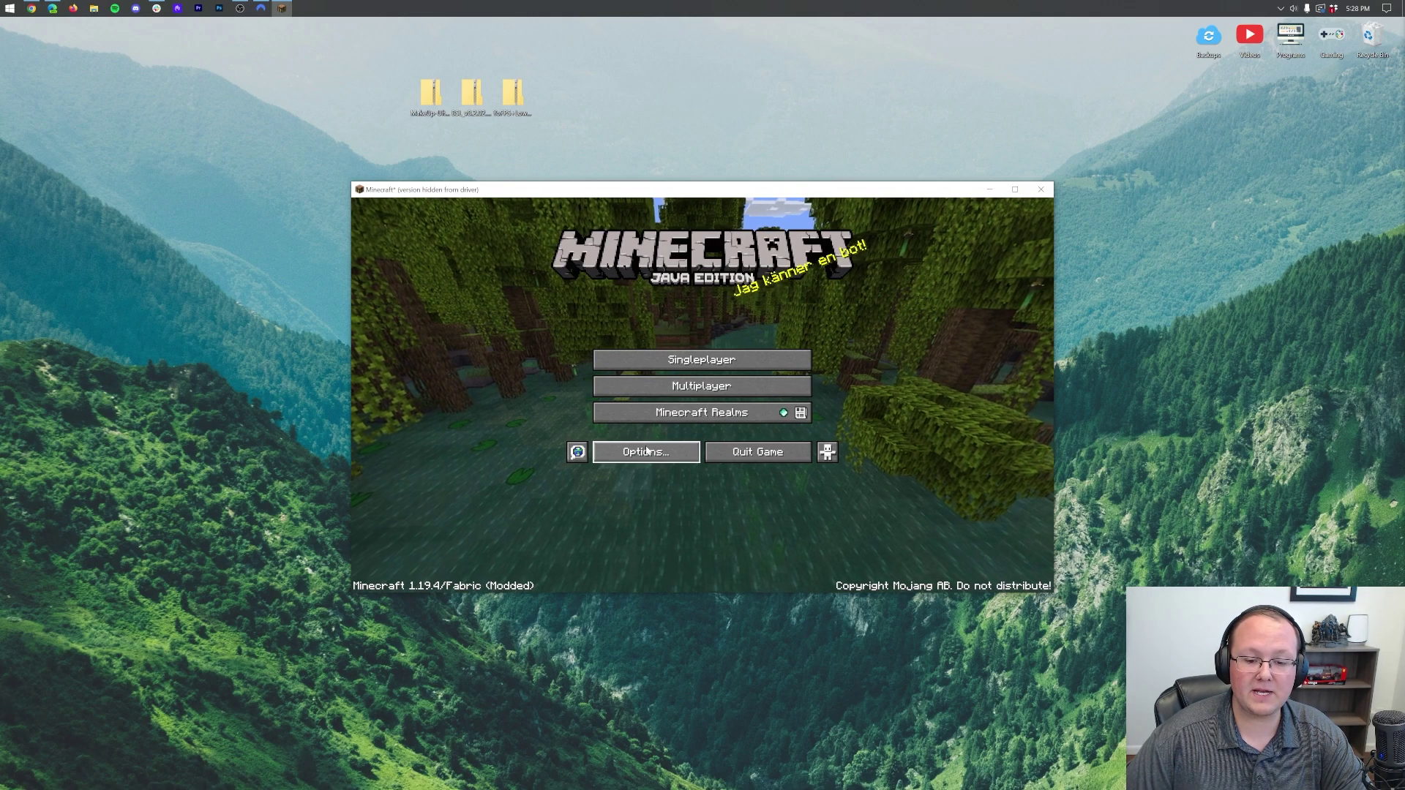
{"action": "left_click", "coordinate": [609, 348]}
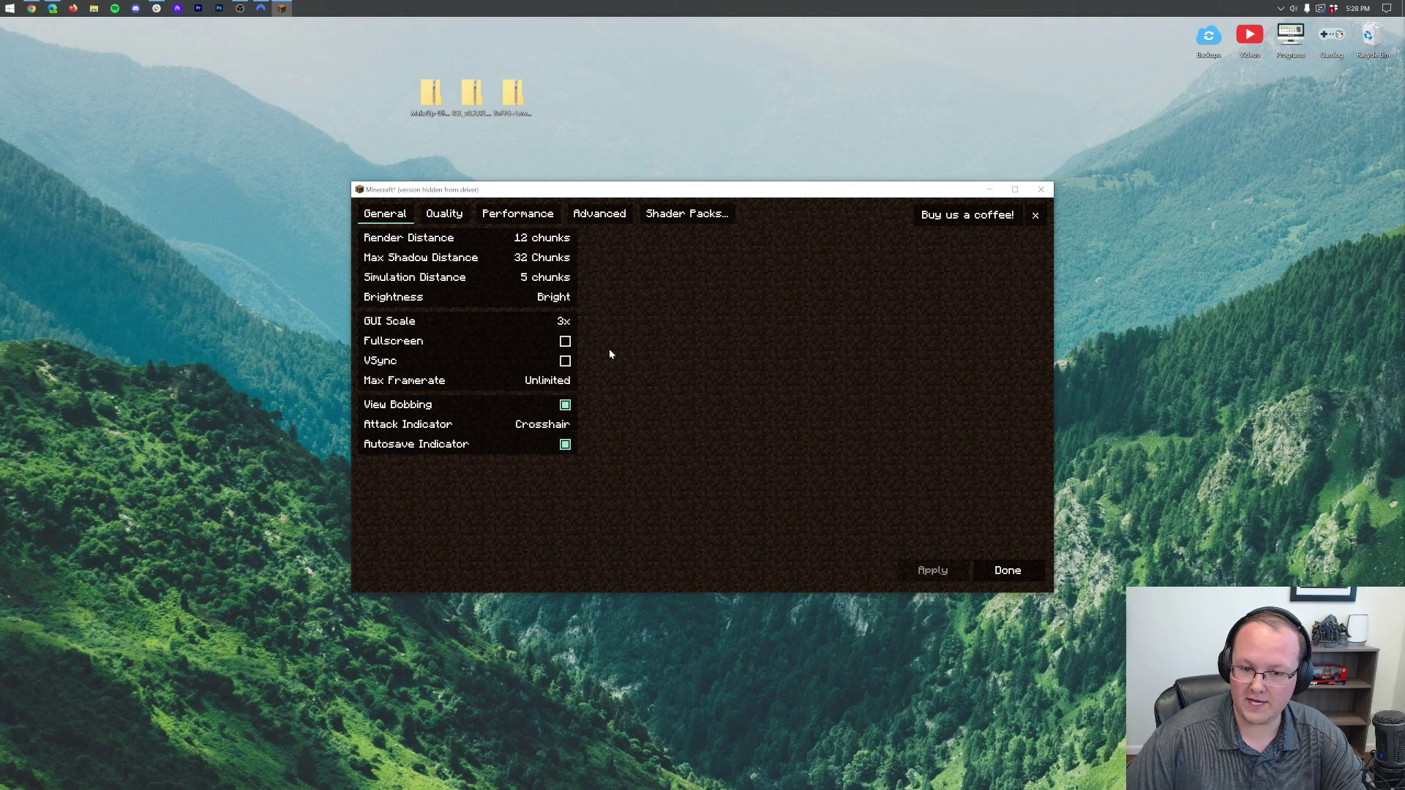
{"action": "left_click", "coordinate": [669, 218]}
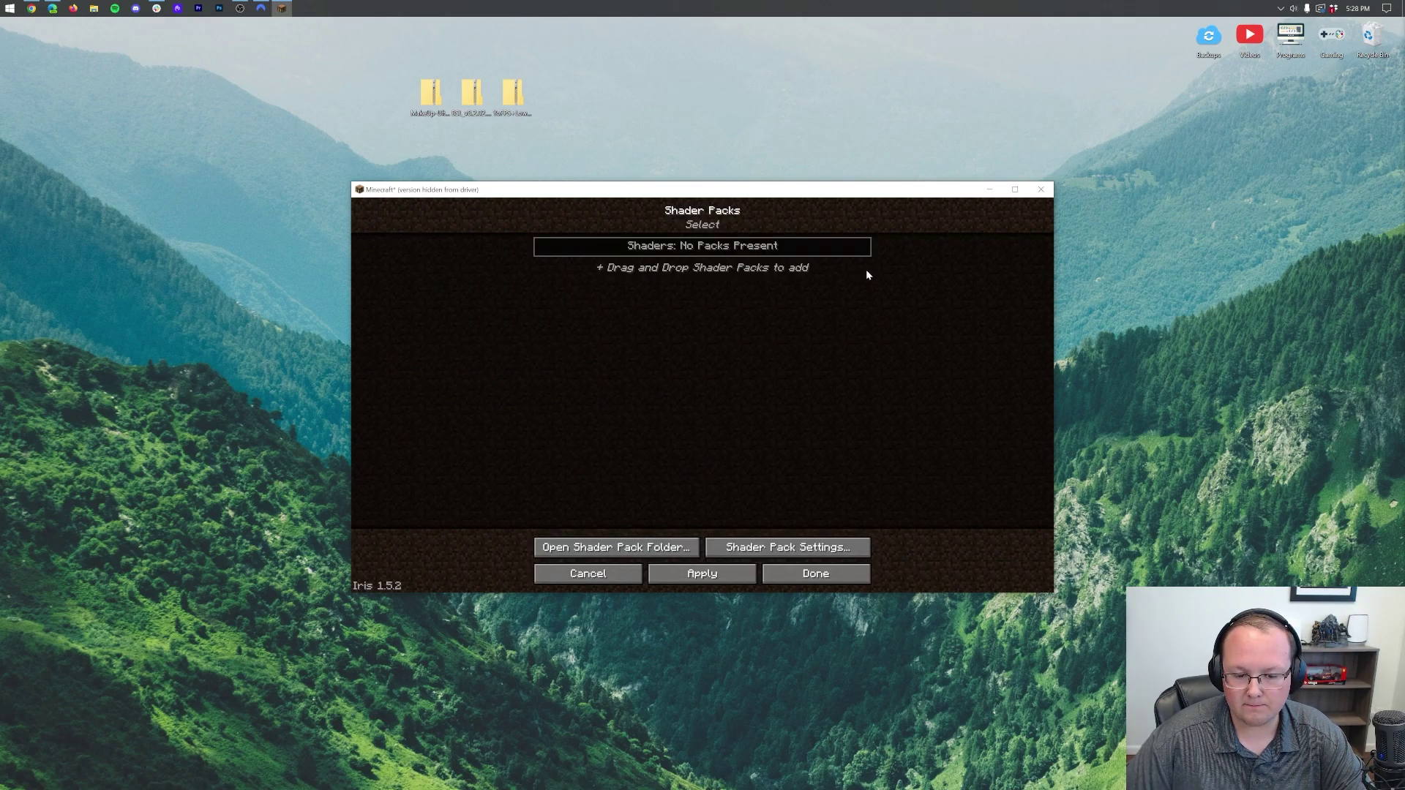
{"action": "left_click_drag", "start_coordinate": [500, 95], "coordinate": [832, 327]}
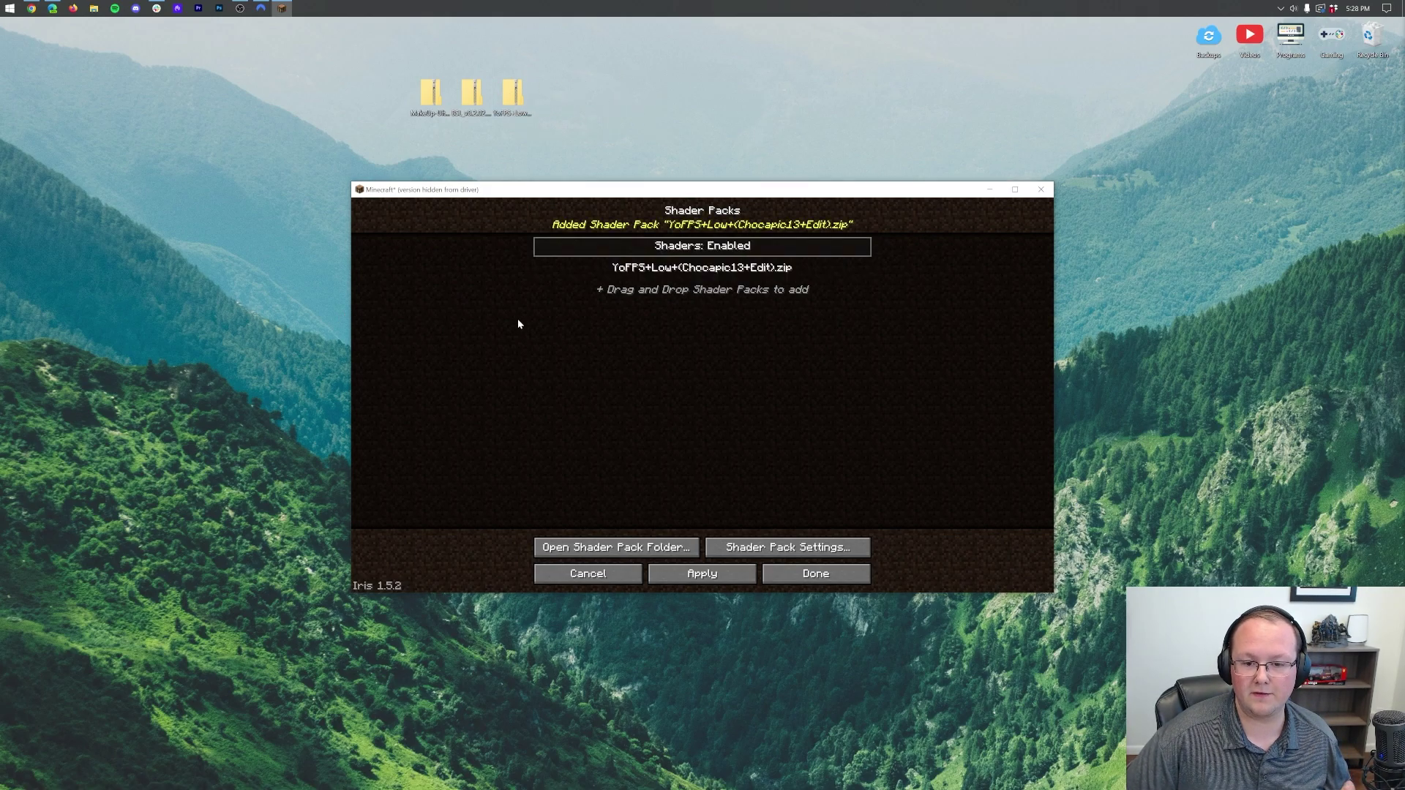
{"action": "left_click", "coordinate": [641, 272]}
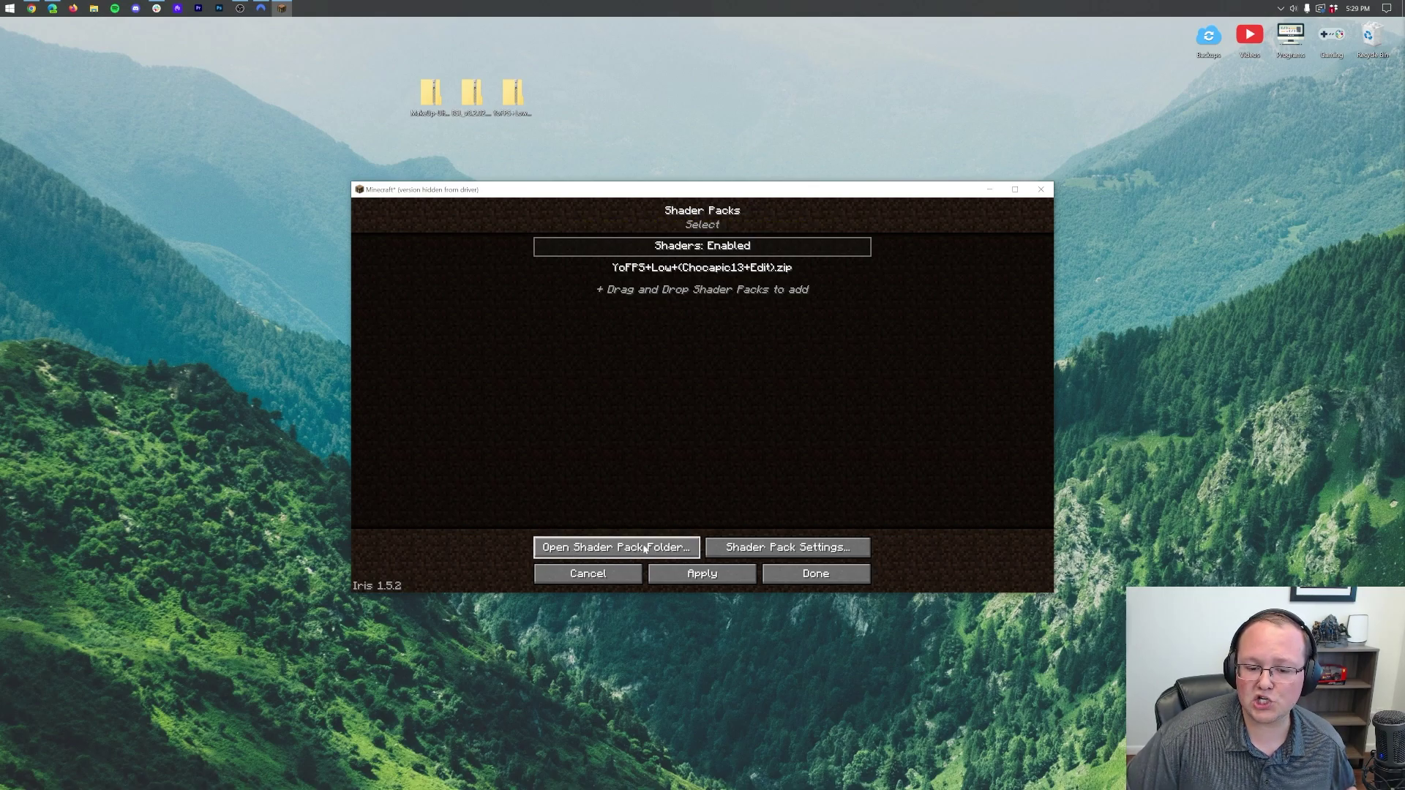
Open the shader pack folder and move BSL_v8.2.02.zip and MakeUp-UltraFast-8.7a.zip into it from the desktop.
{"action": "left_click", "coordinate": [607, 549]}
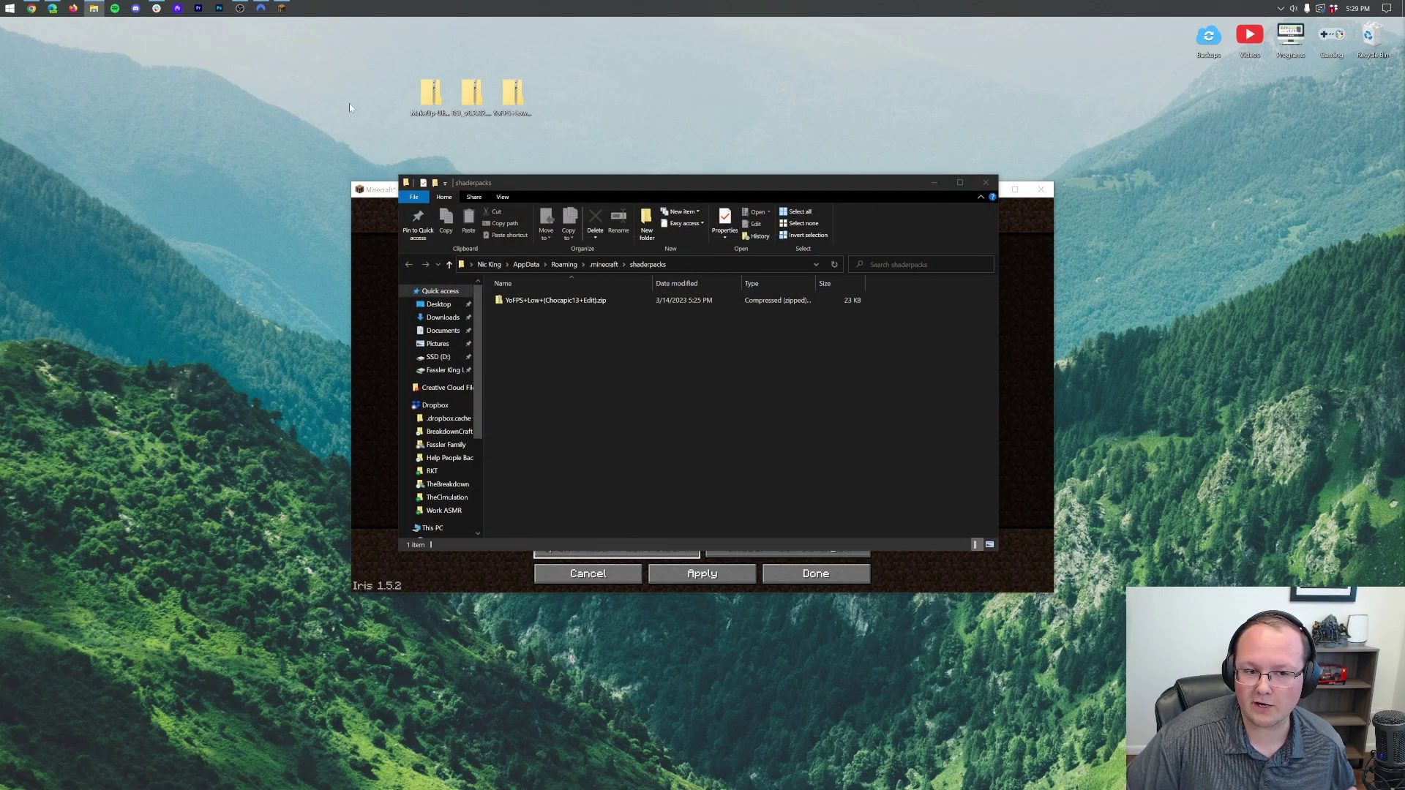
{"action": "left_click_drag", "start_coordinate": [349, 103], "coordinate": [470, 97]}
{"action": "left_click_drag", "start_coordinate": [472, 96], "coordinate": [581, 354]}
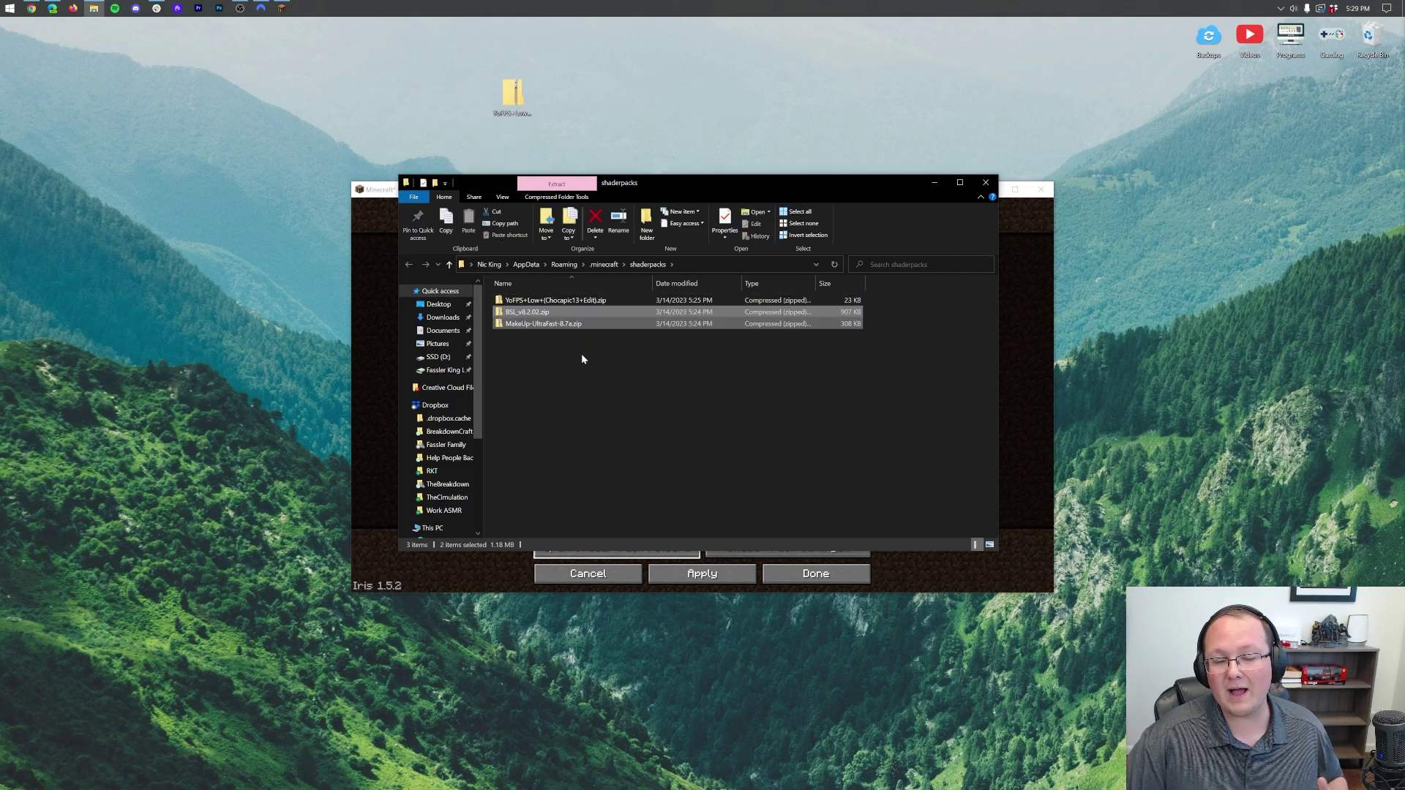
Send the leftover YoFPS zip on the desktop to the Recycle Bin and close the shaderpacks folder.
{"action": "left_click_drag", "start_coordinate": [512, 93], "coordinate": [1382, 54]}
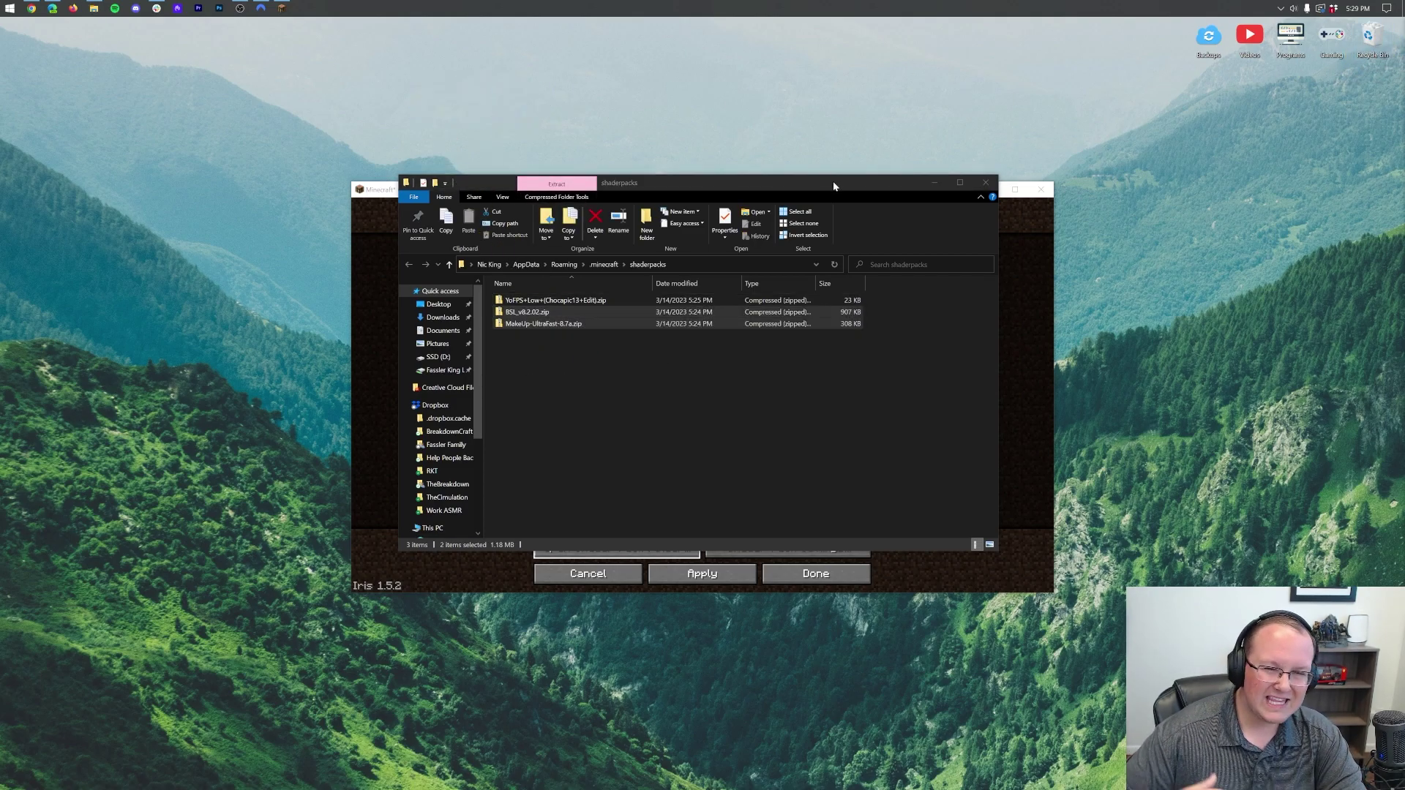
{"action": "left_click", "coordinate": [986, 185]}
{"action": "left_click", "coordinate": [654, 543]}
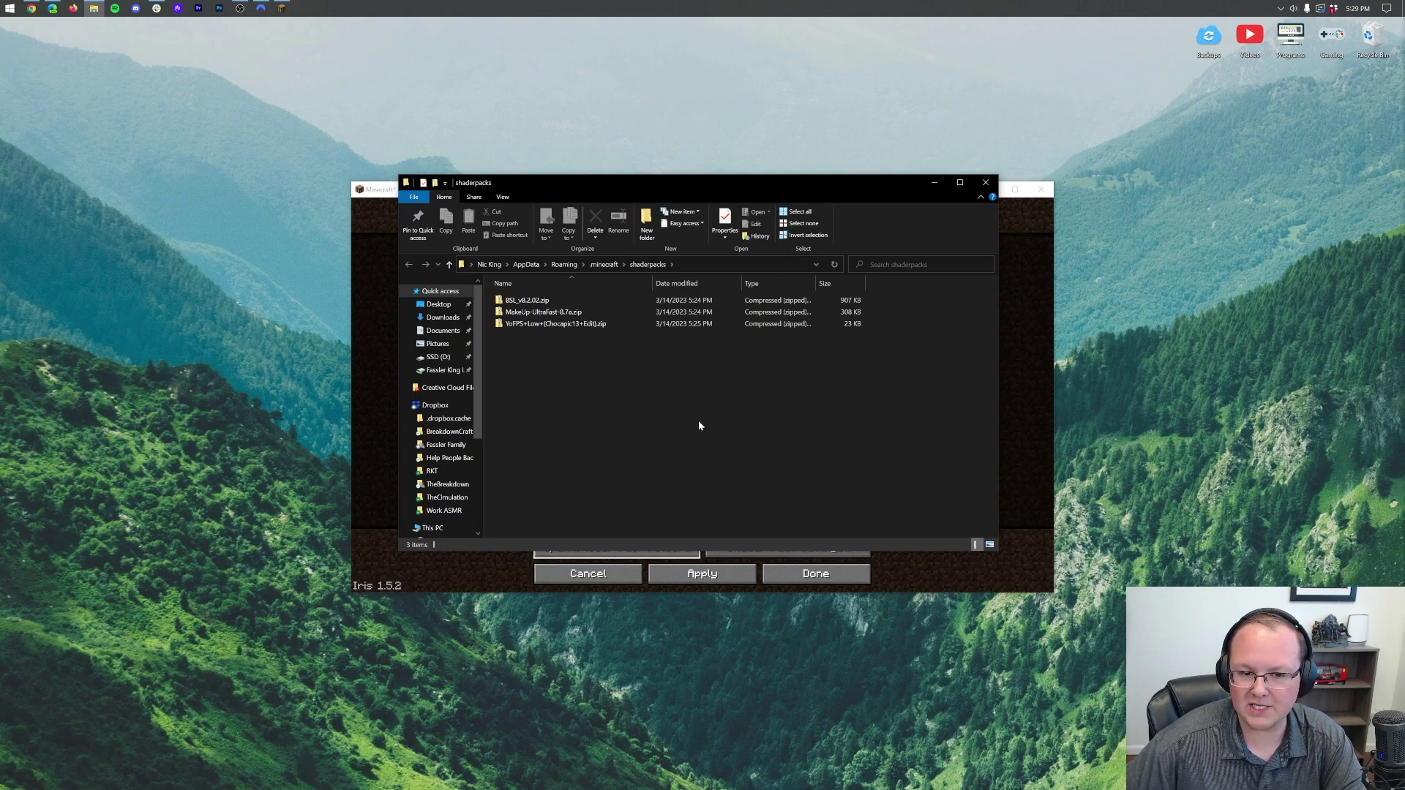
{"action": "left_click", "coordinate": [988, 182]}
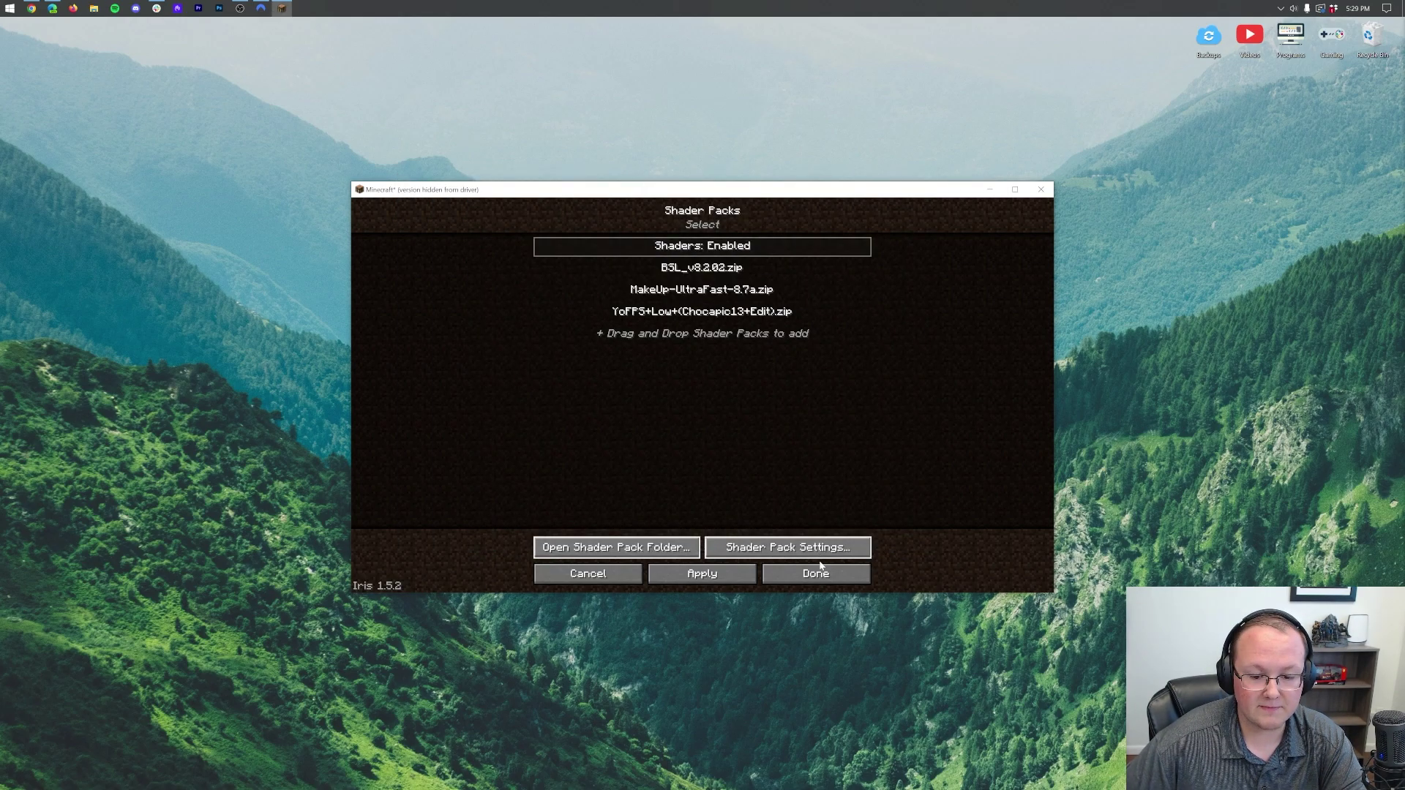
Reopen the Shader Packs screen and apply the BSL_v8.2.02.zip pack.
{"action": "left_click", "coordinate": [818, 575]}
{"action": "left_click", "coordinate": [699, 214]}
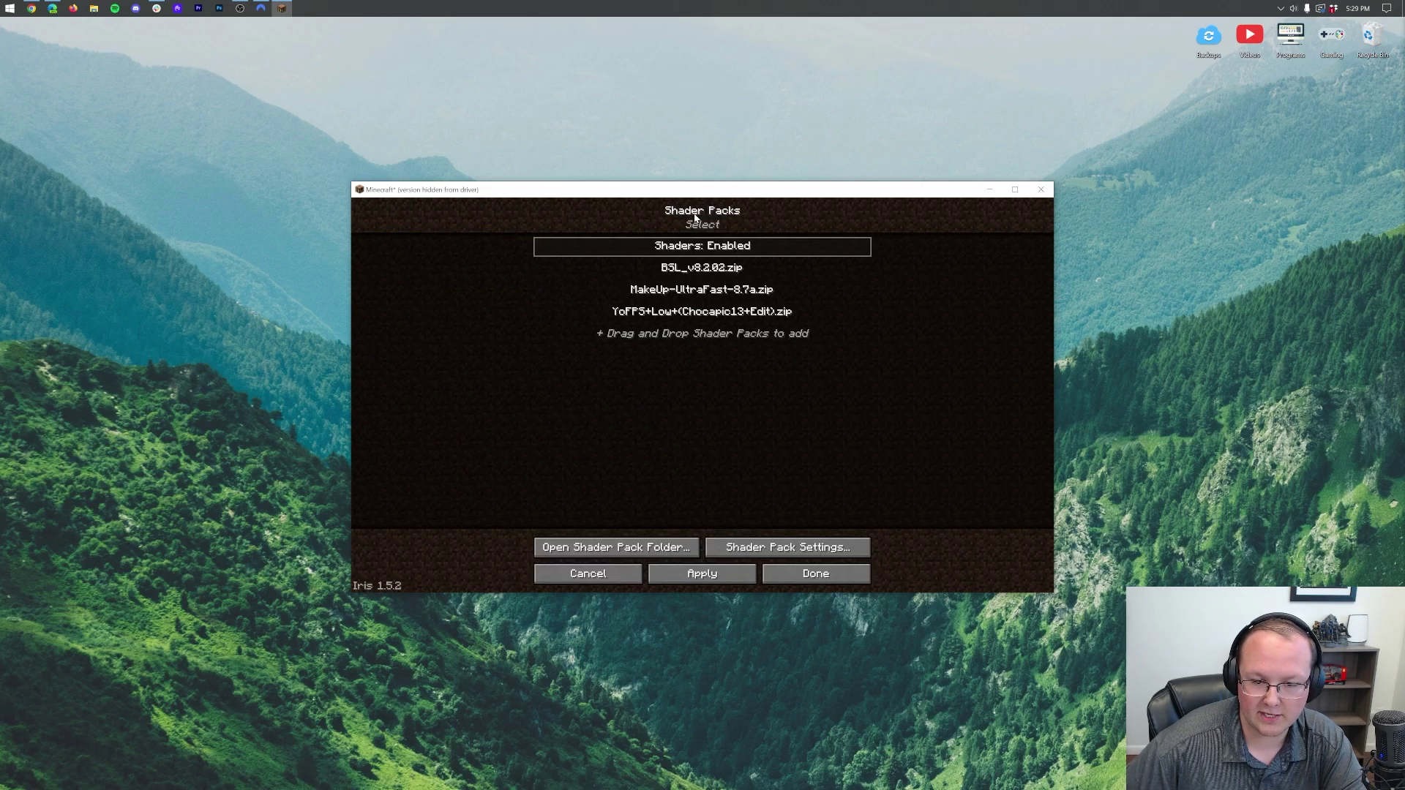
{"action": "left_click", "coordinate": [723, 568]}
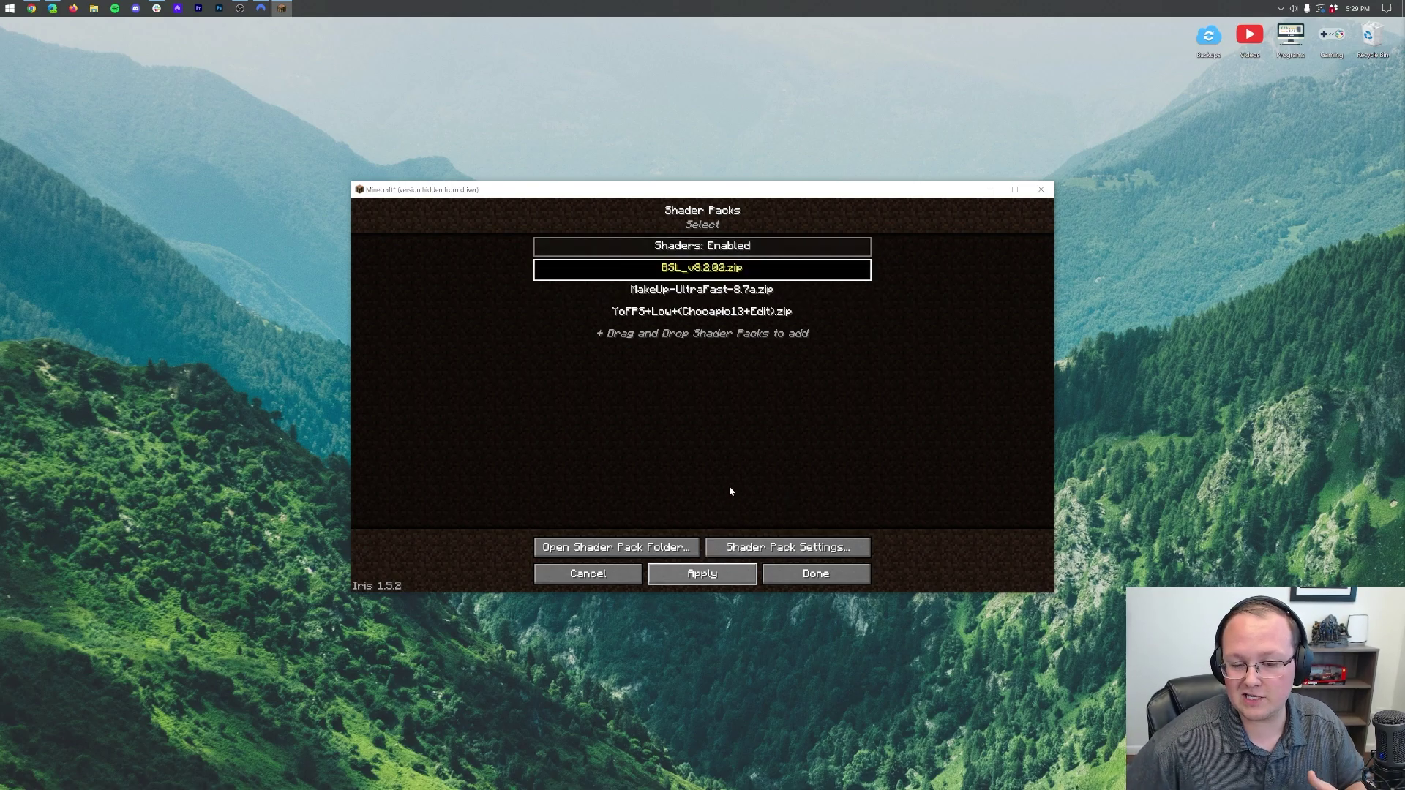
Examine the BSL_v8.2.02 shader pack settings, including its Lighting options and Profile choices.
{"action": "left_click", "coordinate": [808, 547]}
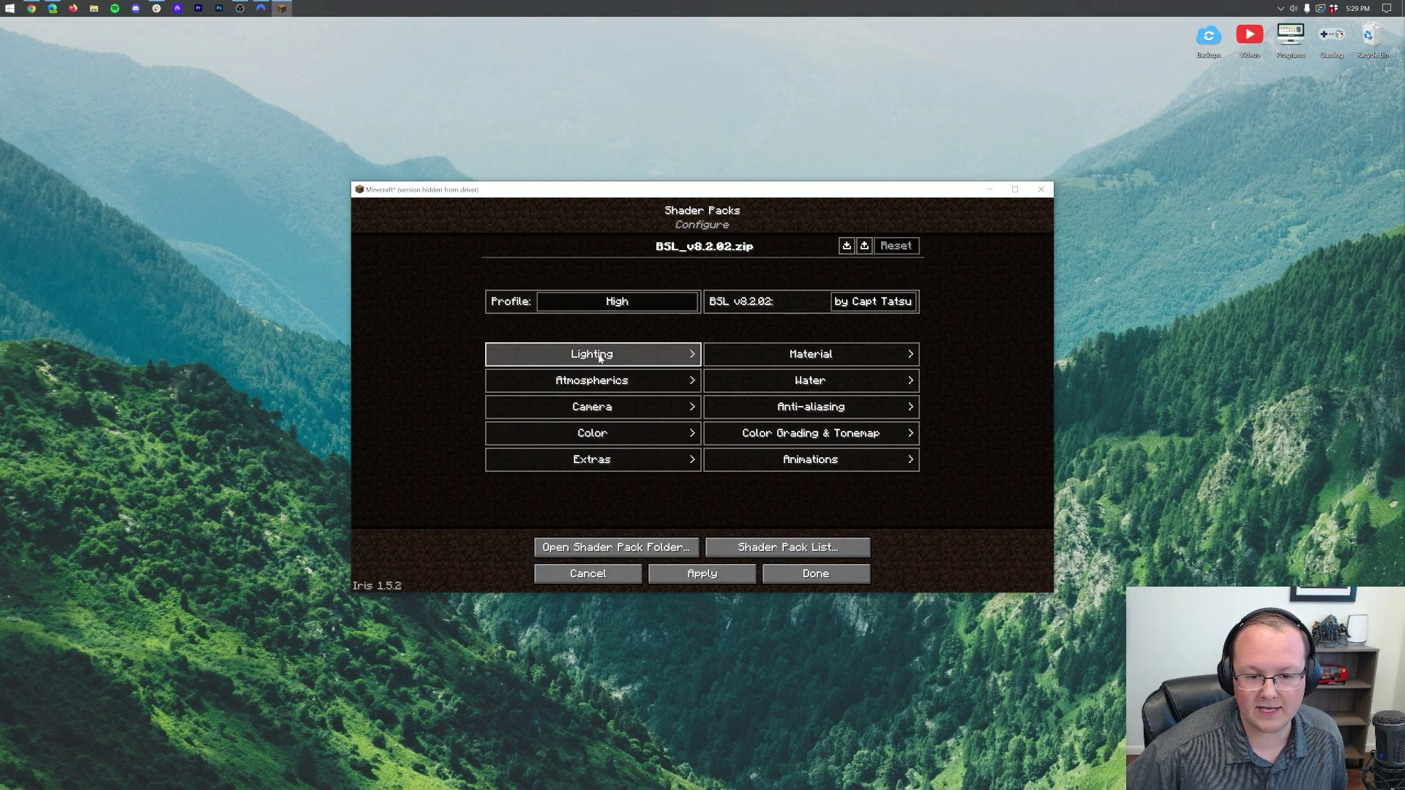
{"action": "left_click", "coordinate": [571, 355]}
{"action": "left_click", "coordinate": [781, 578]}
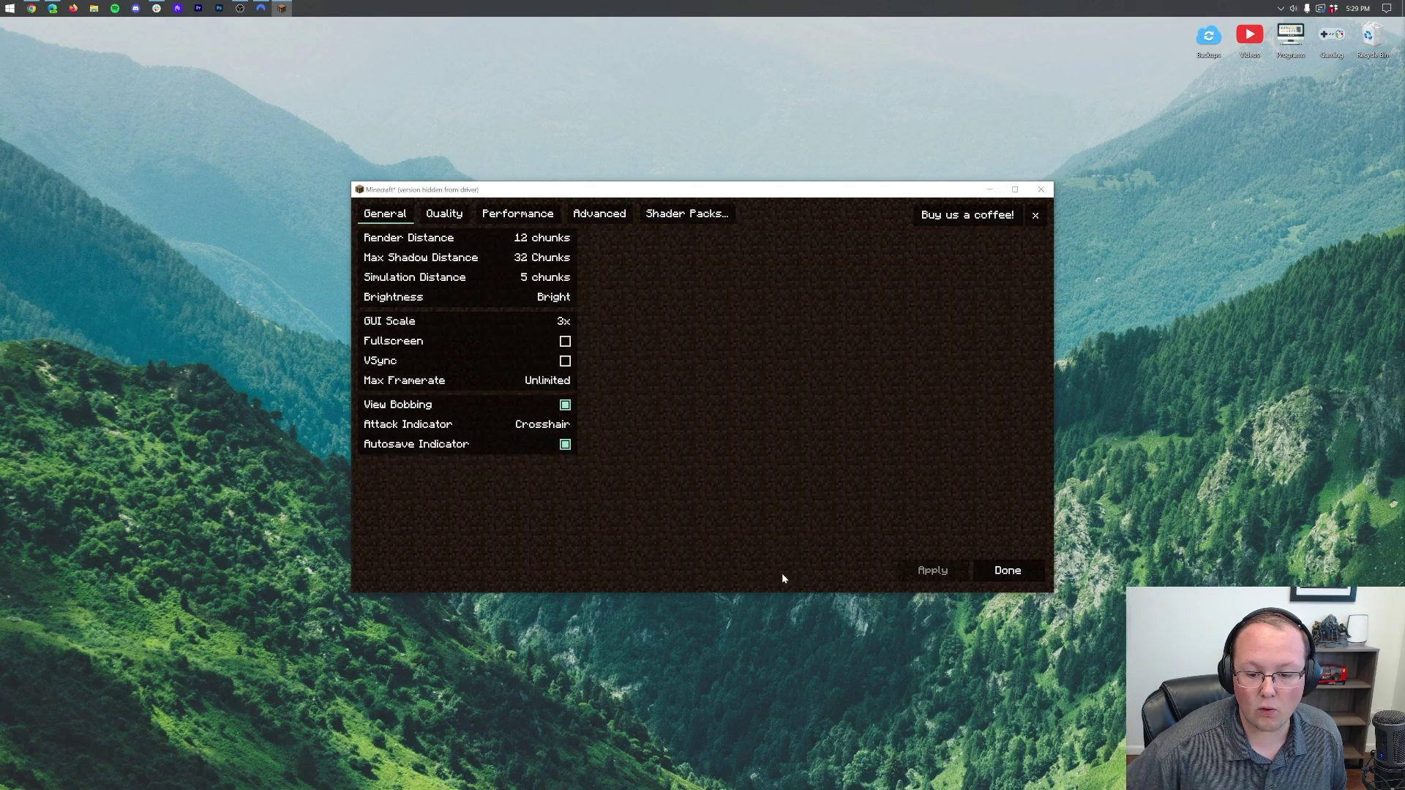
{"action": "left_click", "coordinate": [692, 215]}
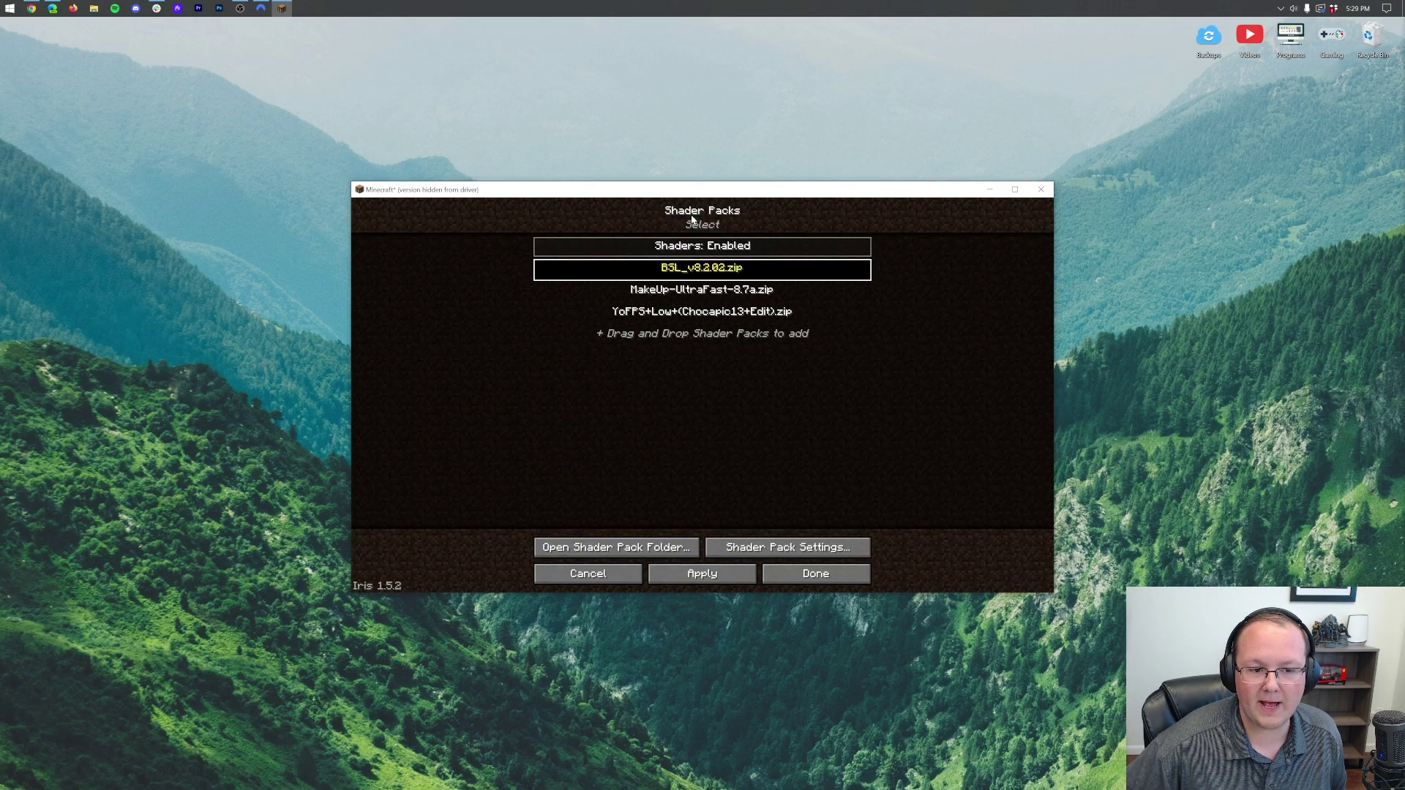
{"action": "left_click", "coordinate": [765, 545]}
{"action": "left_click", "coordinate": [660, 305]}
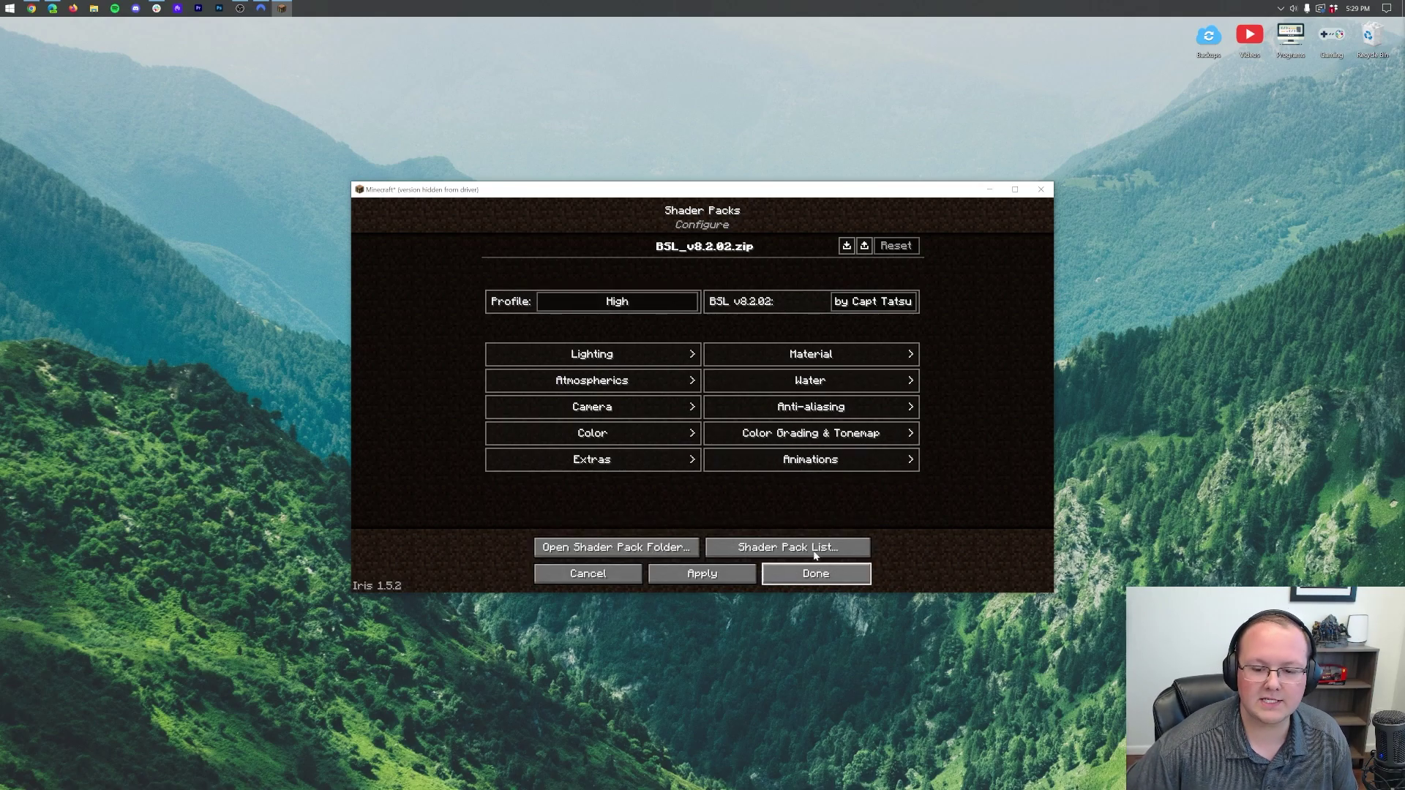
{"action": "left_click", "coordinate": [815, 572]}
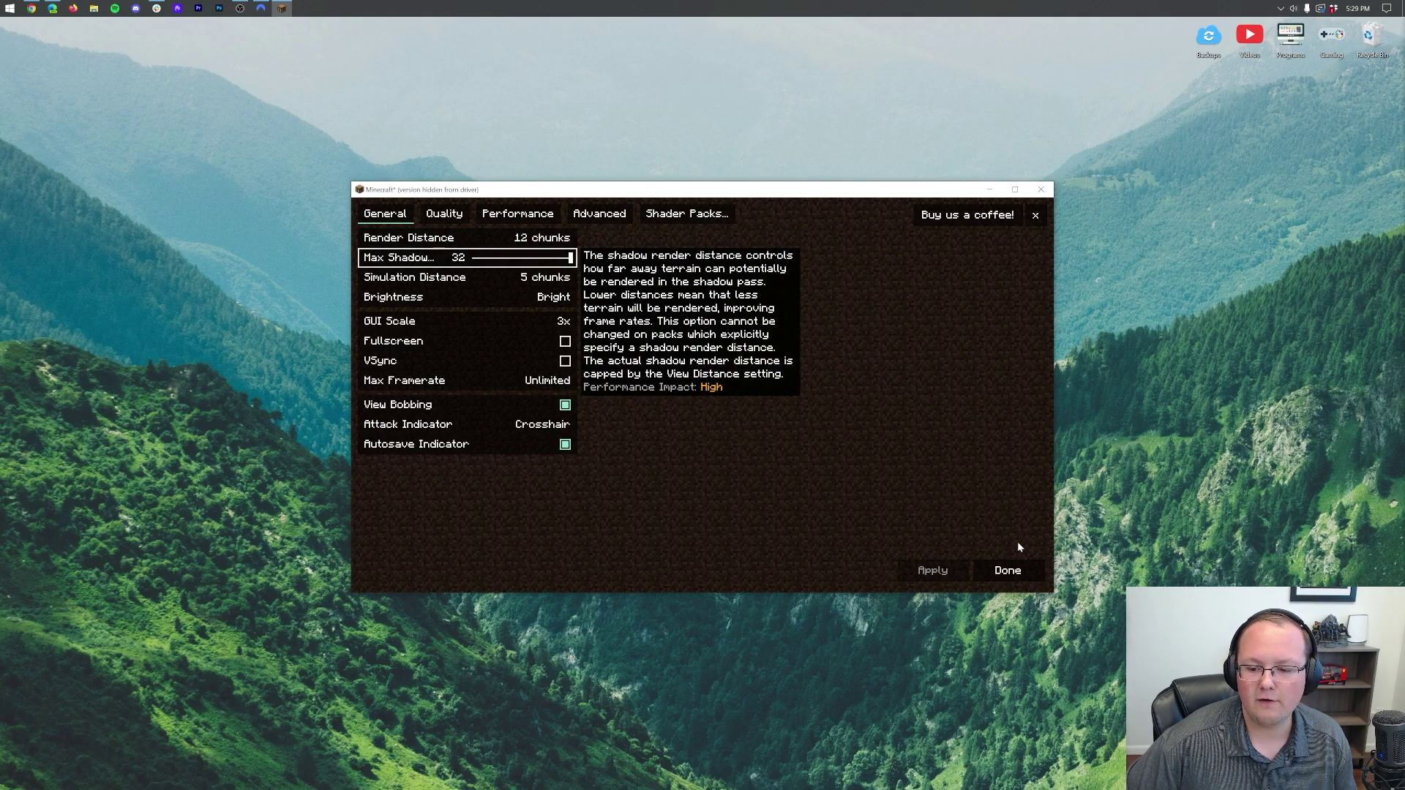
Leave the options and load the singleplayer world "Seed: The Breakdown".
{"action": "left_click", "coordinate": [1023, 574]}
{"action": "left_click", "coordinate": [771, 452]}
{"action": "left_click", "coordinate": [714, 357]}
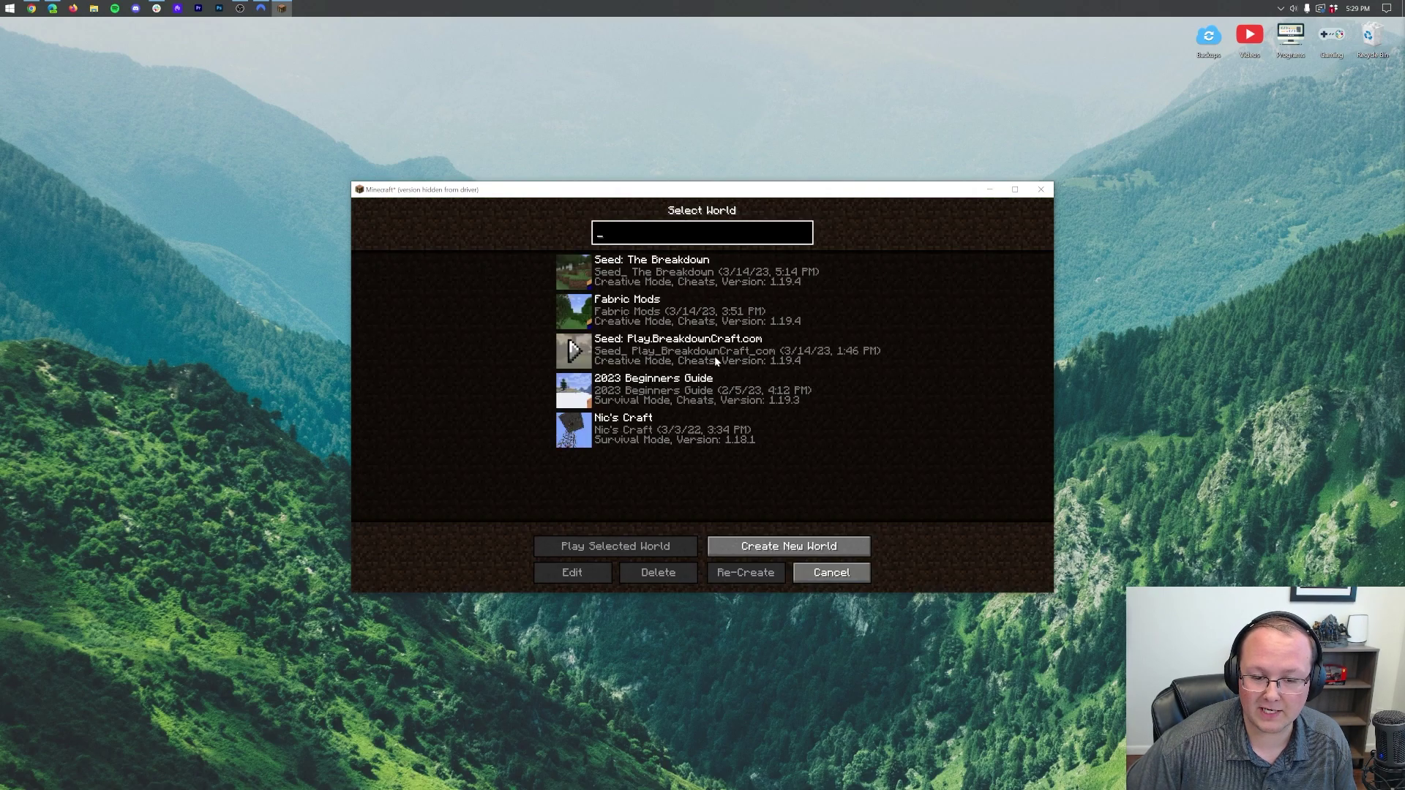
{"action": "double_click", "coordinate": [838, 279]}
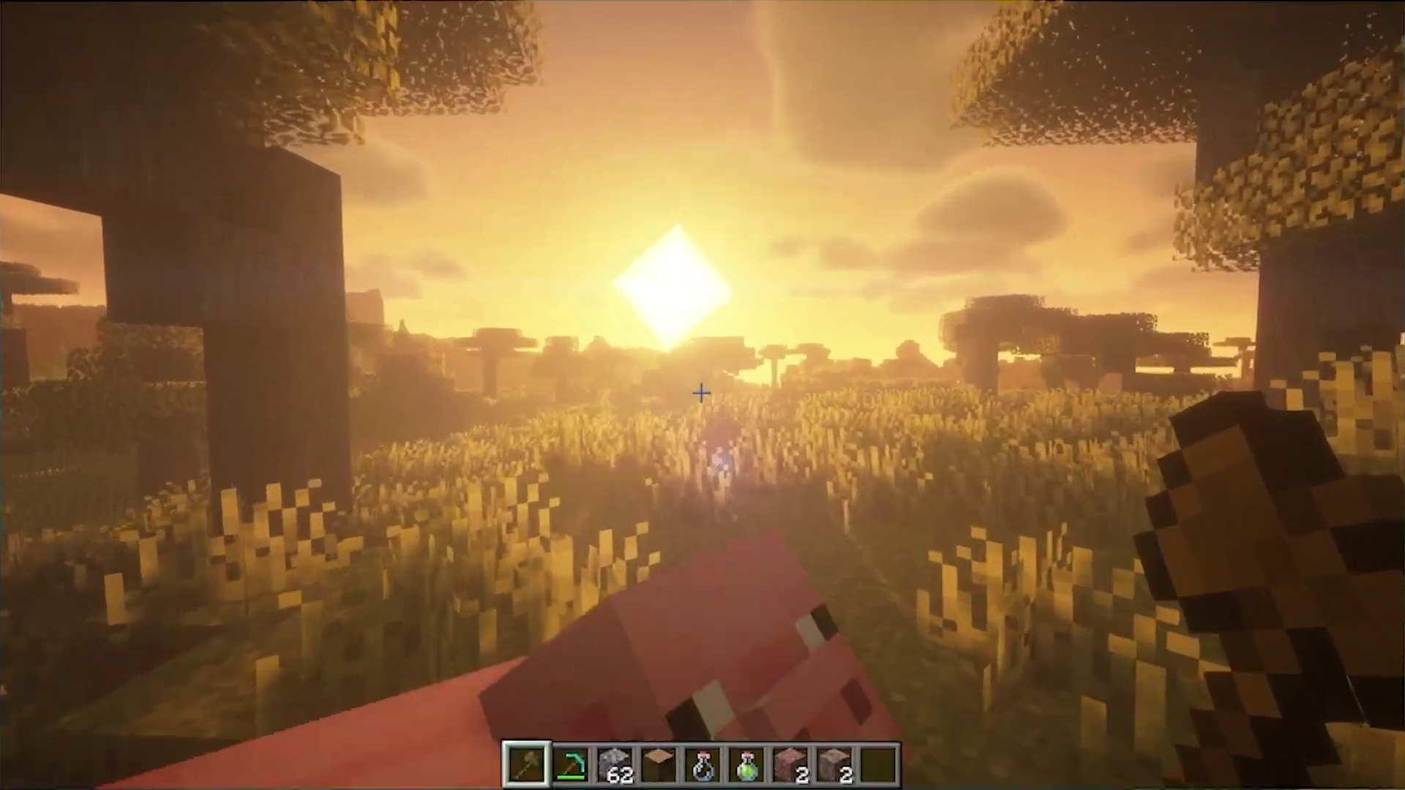
Set the world time to day with the command /time set day.
{"action": "type", "text": "/time s"}
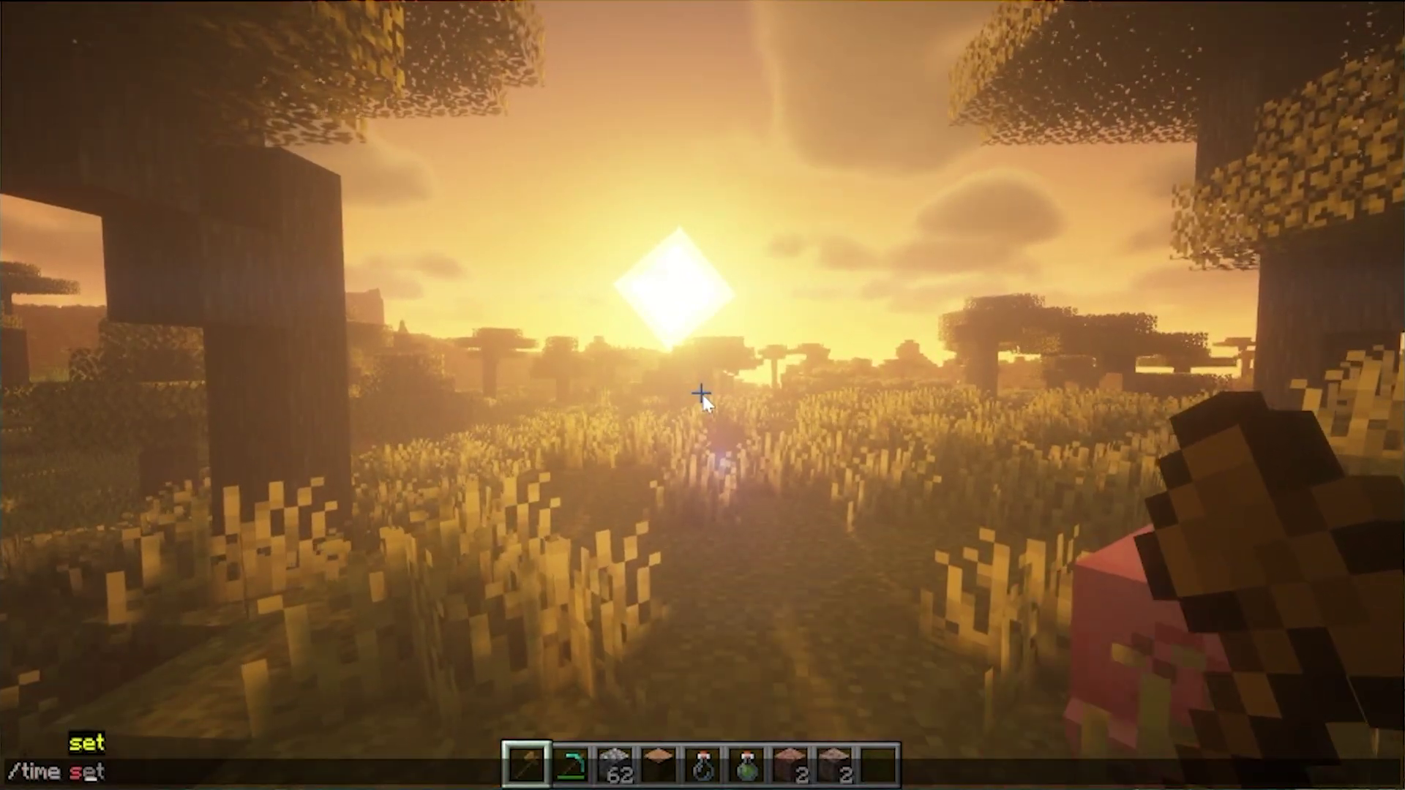
{"action": "type", "text": "et day"}
{"action": "key", "text": "Return"}
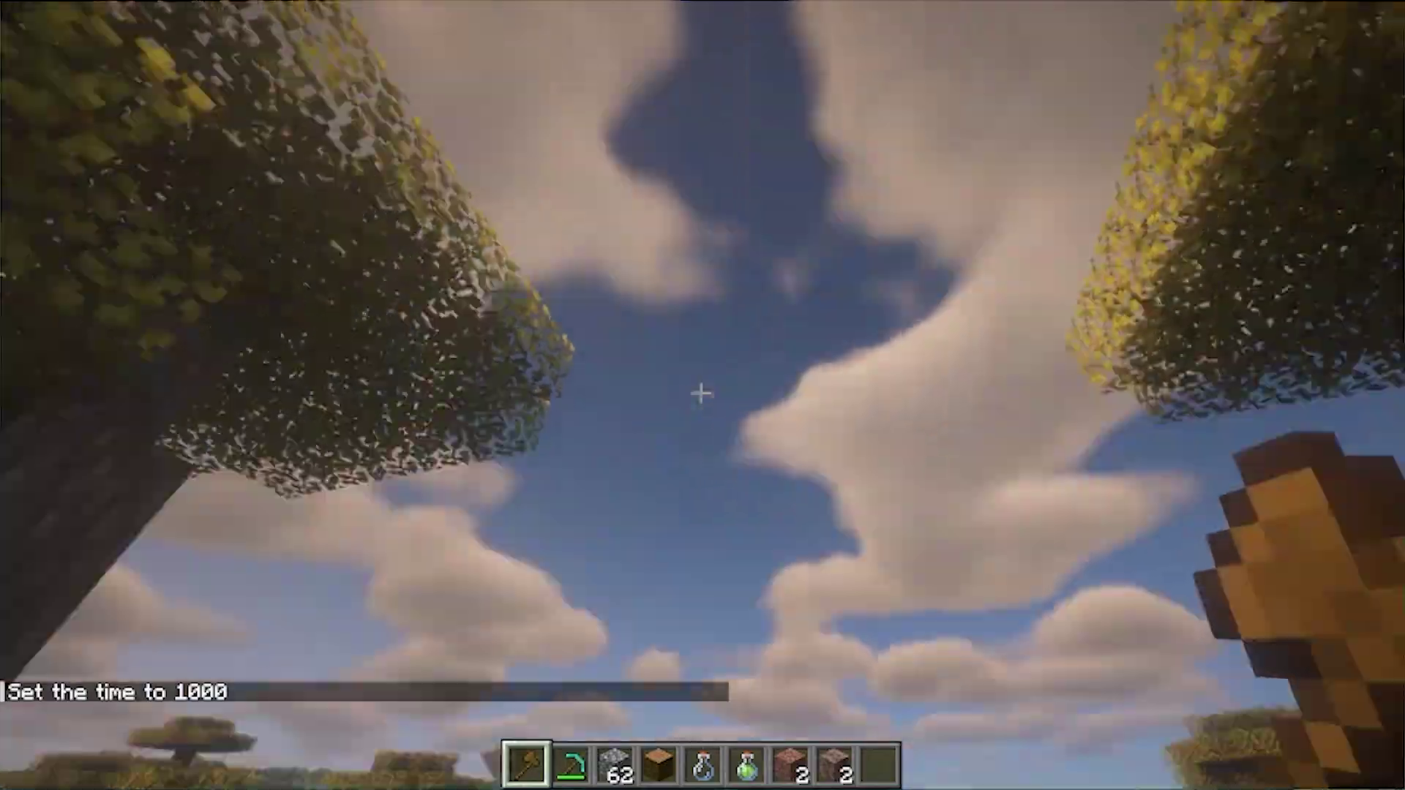
Open the Shader Packs screen from inside the world and apply the MakeUp-UltraFast-8.7a.zip pack.
{"action": "key", "text": "Escape"}
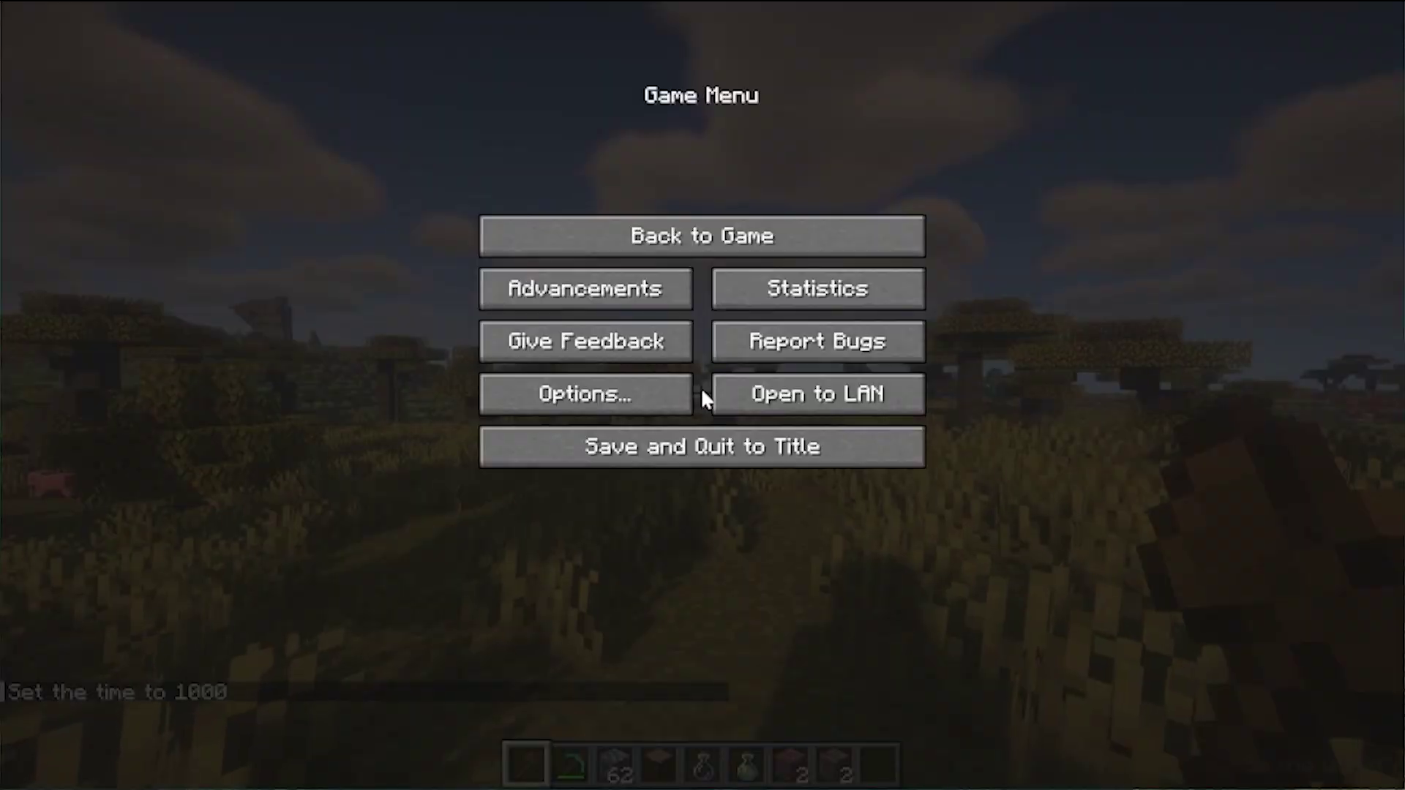
{"action": "left_click", "coordinate": [687, 399]}
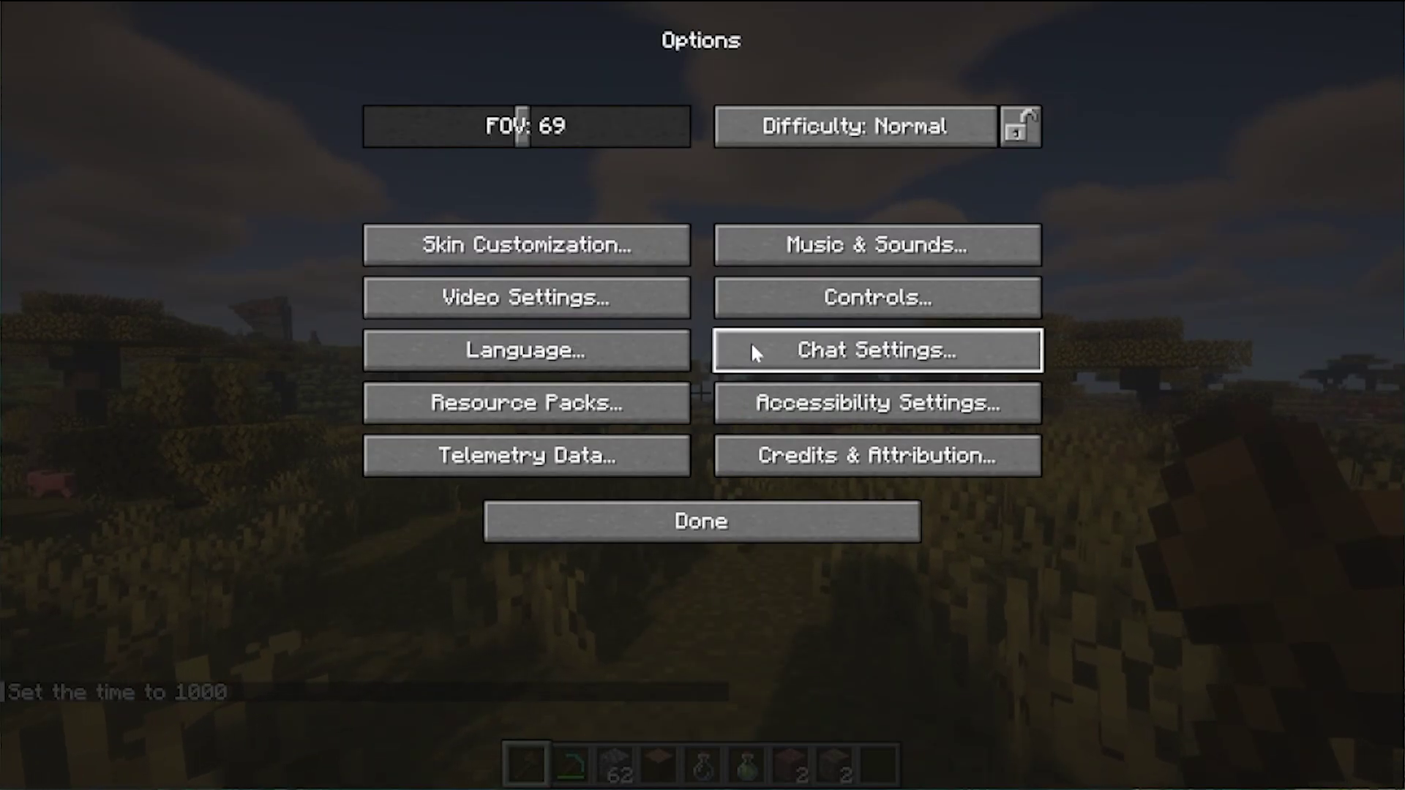
{"action": "left_click", "coordinate": [591, 300]}
{"action": "left_click", "coordinate": [652, 31]}
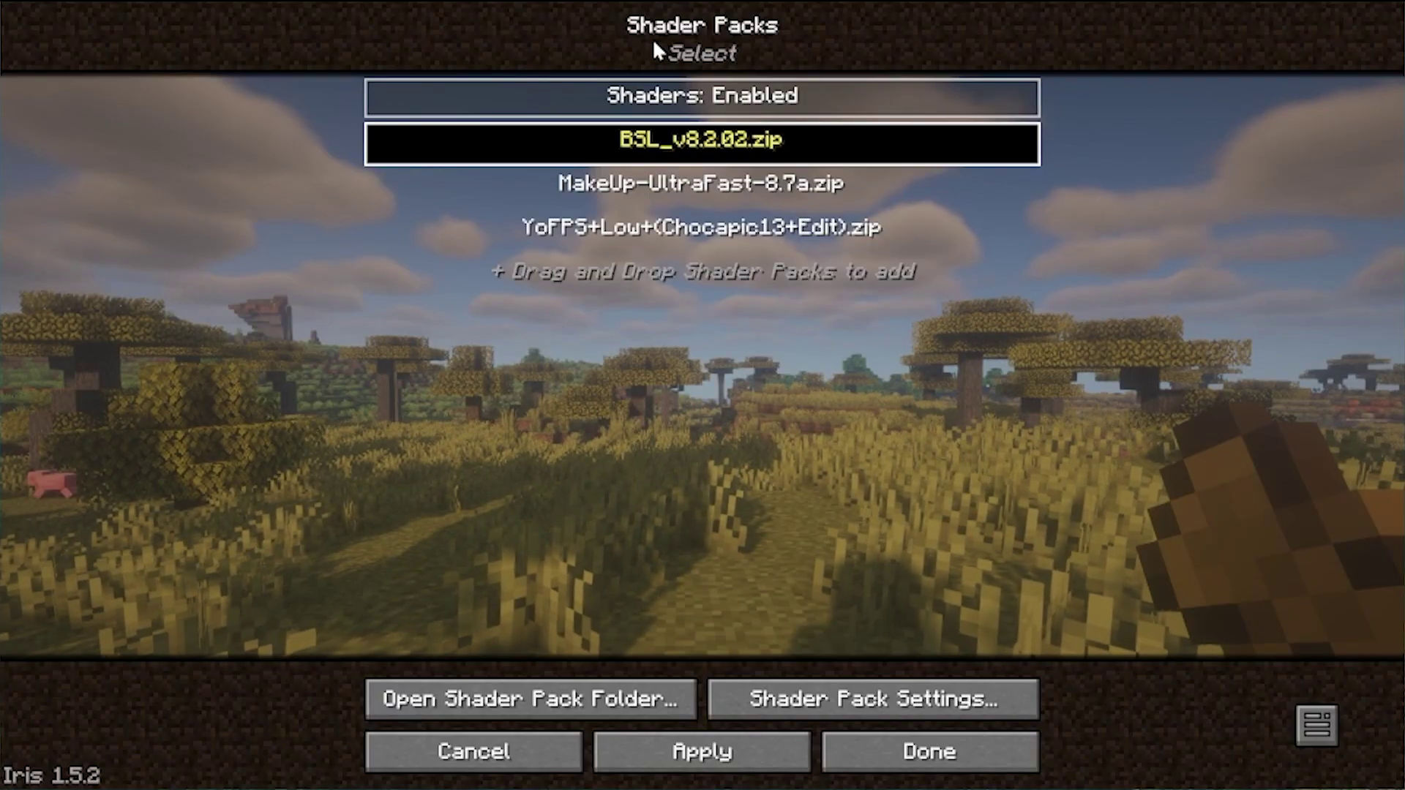
{"action": "left_click", "coordinate": [702, 186]}
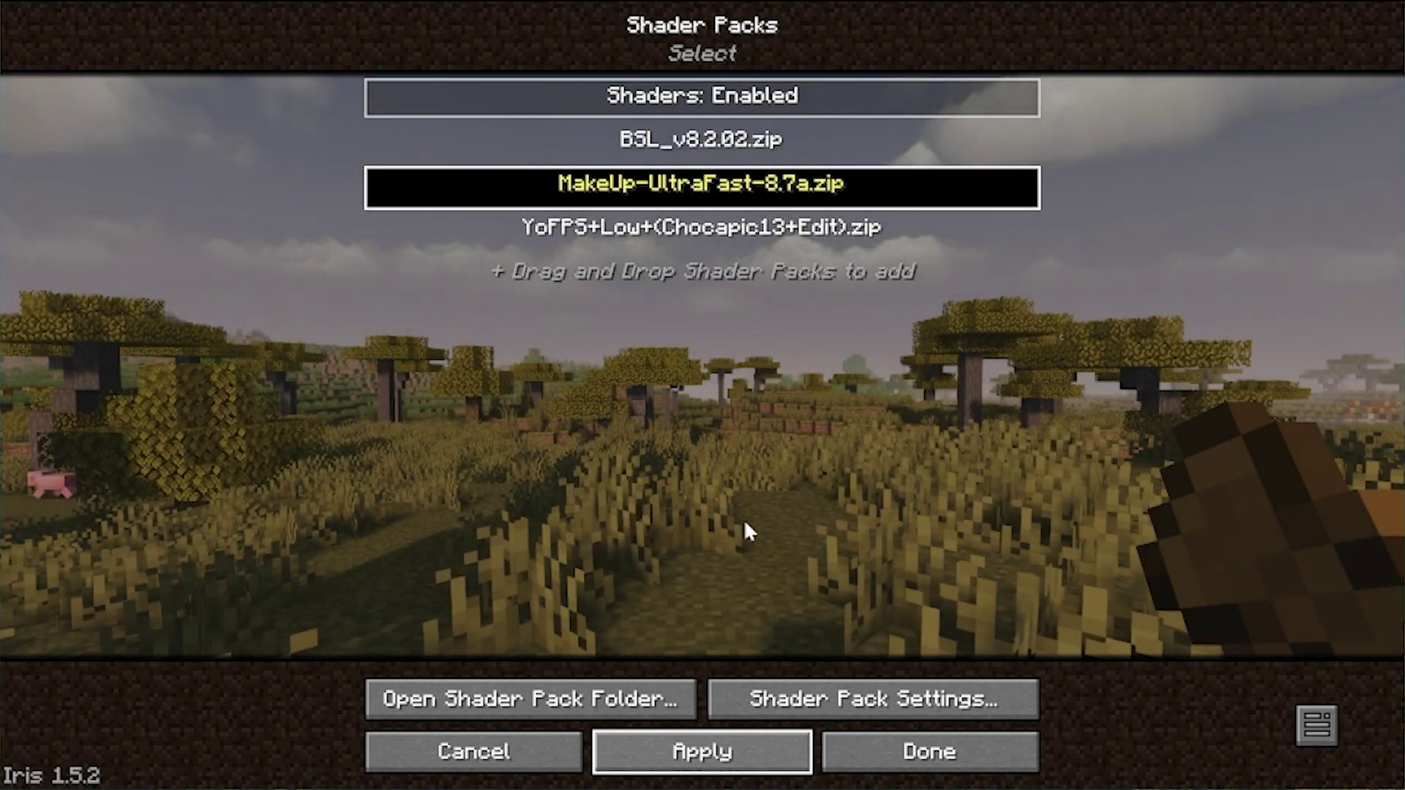
Open the MakeUp-UltraFast shader pack settings and apply the High profile.
{"action": "left_click", "coordinate": [871, 699]}
{"action": "left_click", "coordinate": [513, 153]}
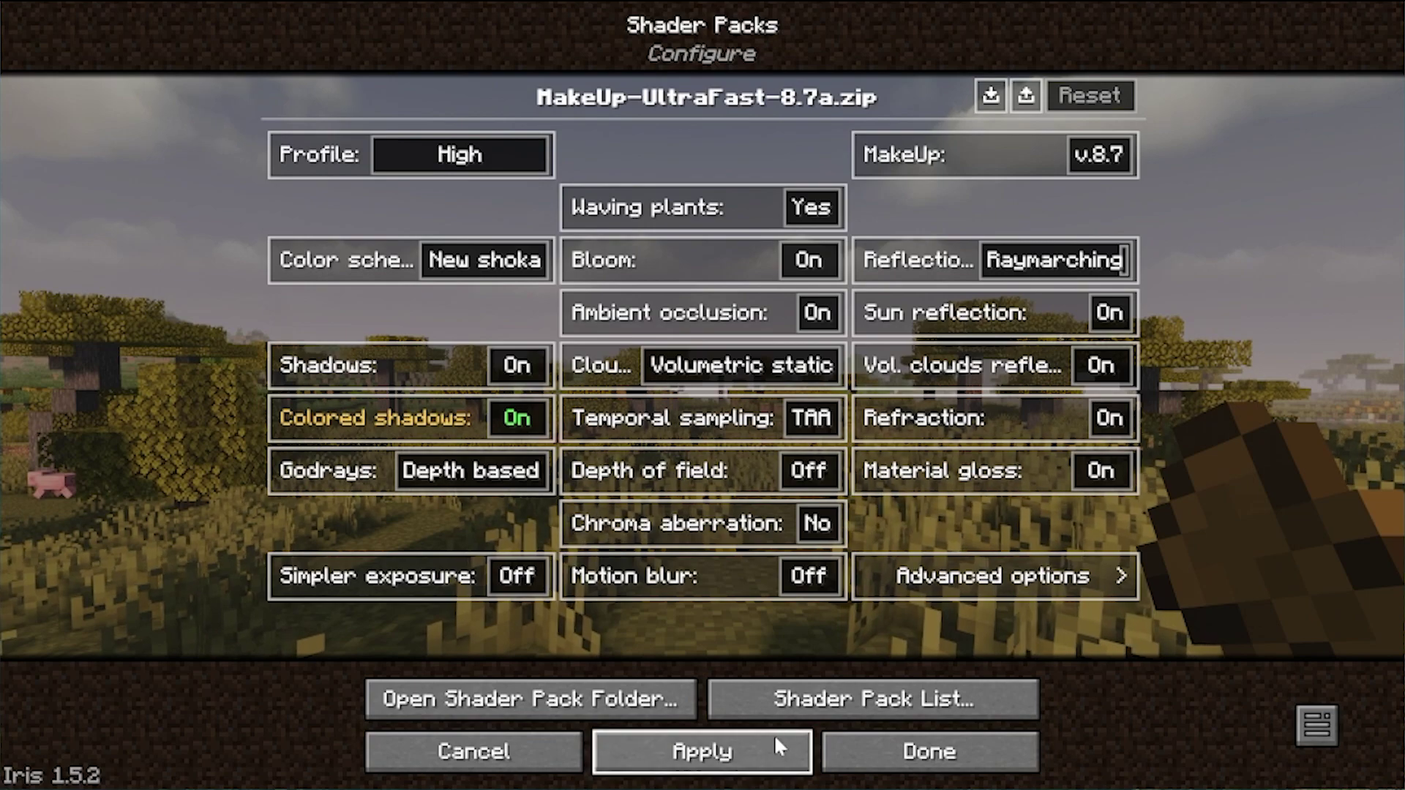
{"action": "left_click", "coordinate": [776, 740]}
Cycle the MakeUp-UltraFast profile to Shadowless Low and apply it.
{"action": "left_click", "coordinate": [508, 152]}
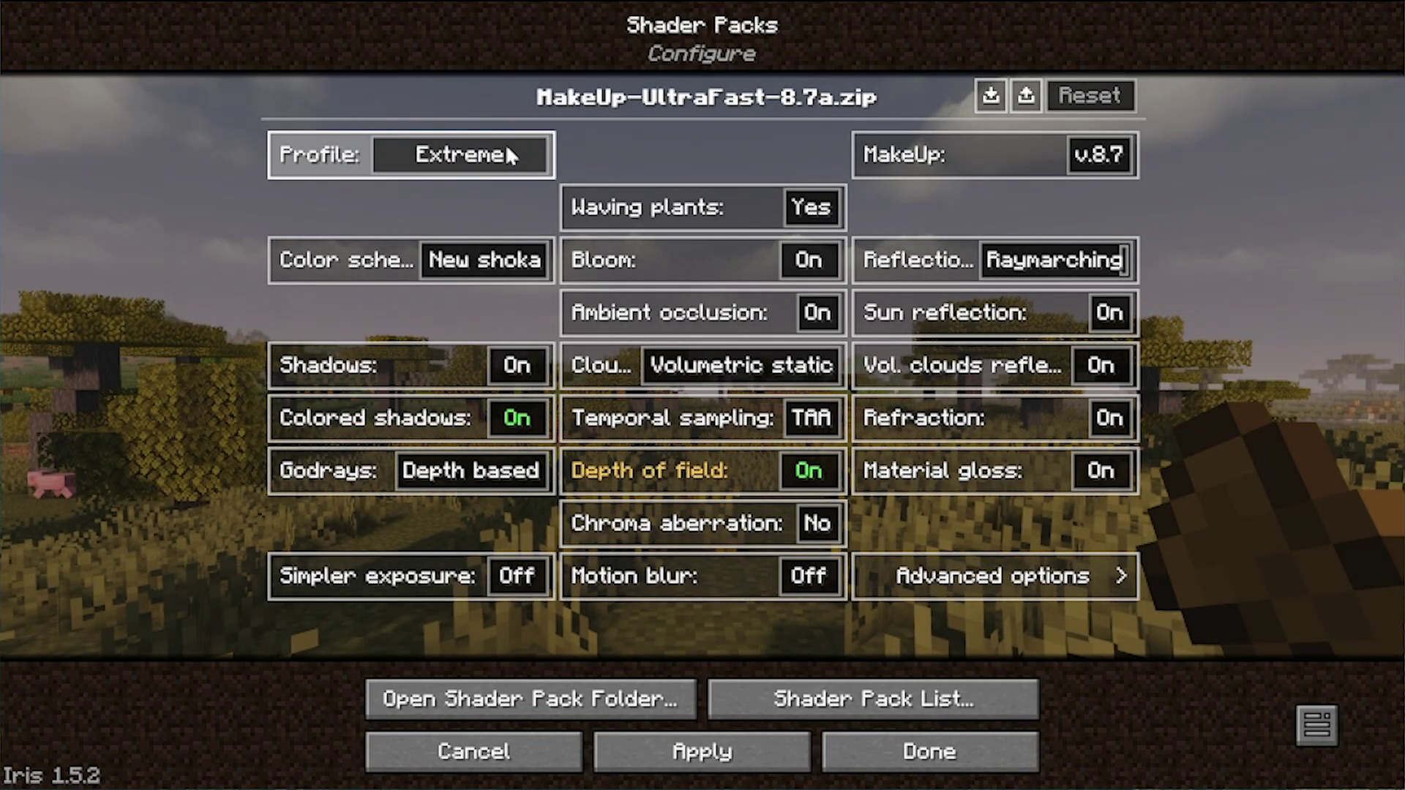
{"action": "left_click", "coordinate": [505, 144]}
{"action": "left_click", "coordinate": [505, 143]}
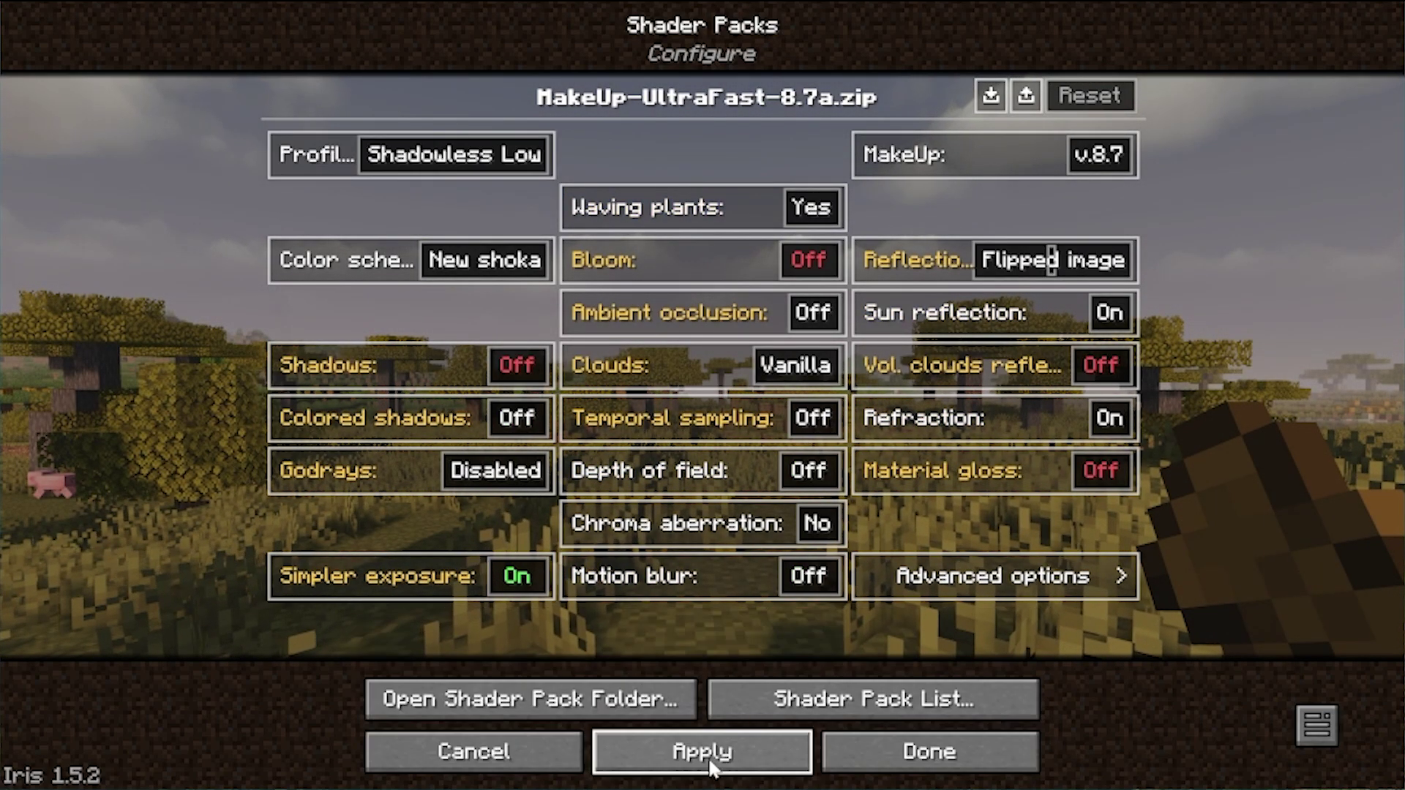
{"action": "left_click", "coordinate": [707, 761]}
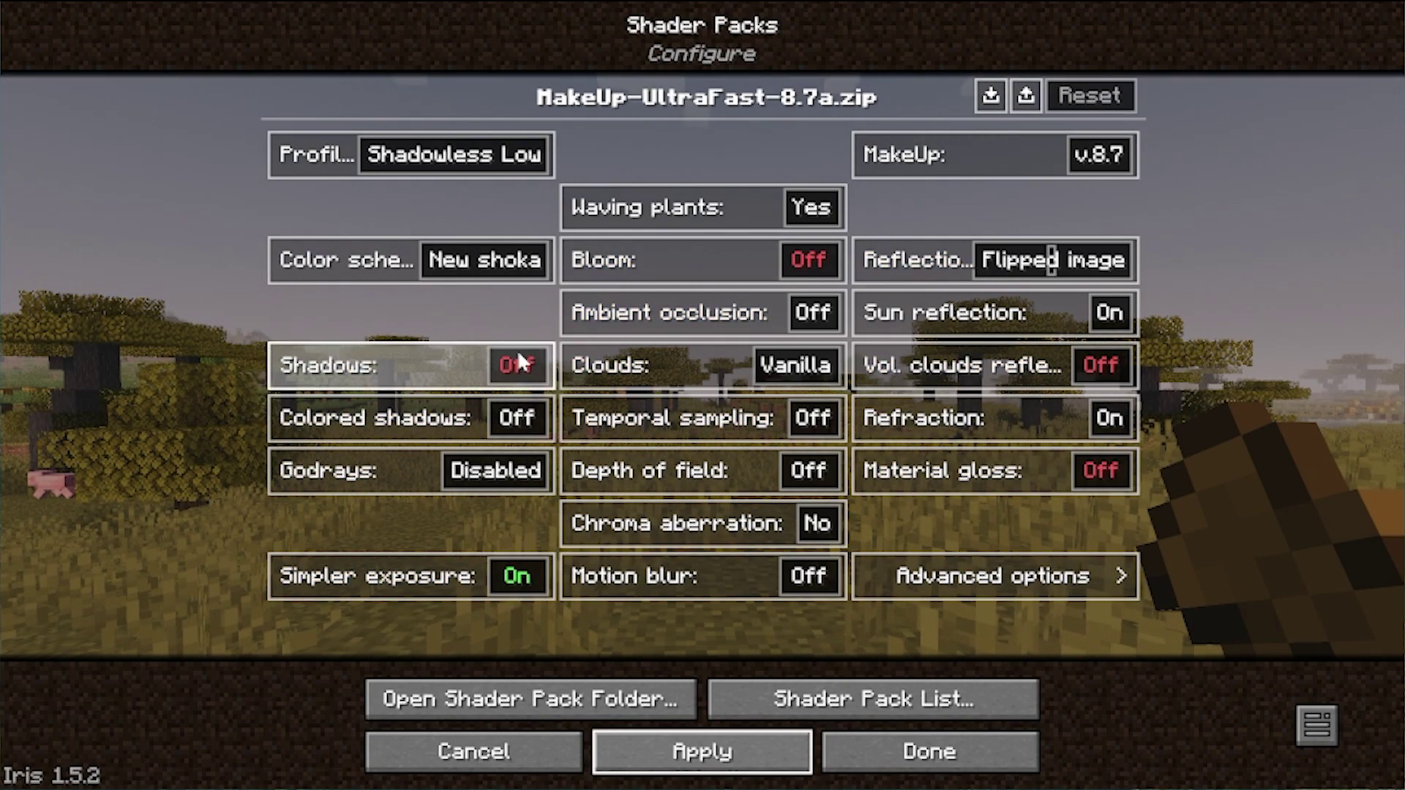
Set the MakeUp-UltraFast profile to Medium, apply it and close the shader pack settings.
{"action": "left_click", "coordinate": [415, 170]}
{"action": "left_click", "coordinate": [408, 171]}
{"action": "left_click", "coordinate": [406, 176]}
{"action": "left_click", "coordinate": [406, 175]}
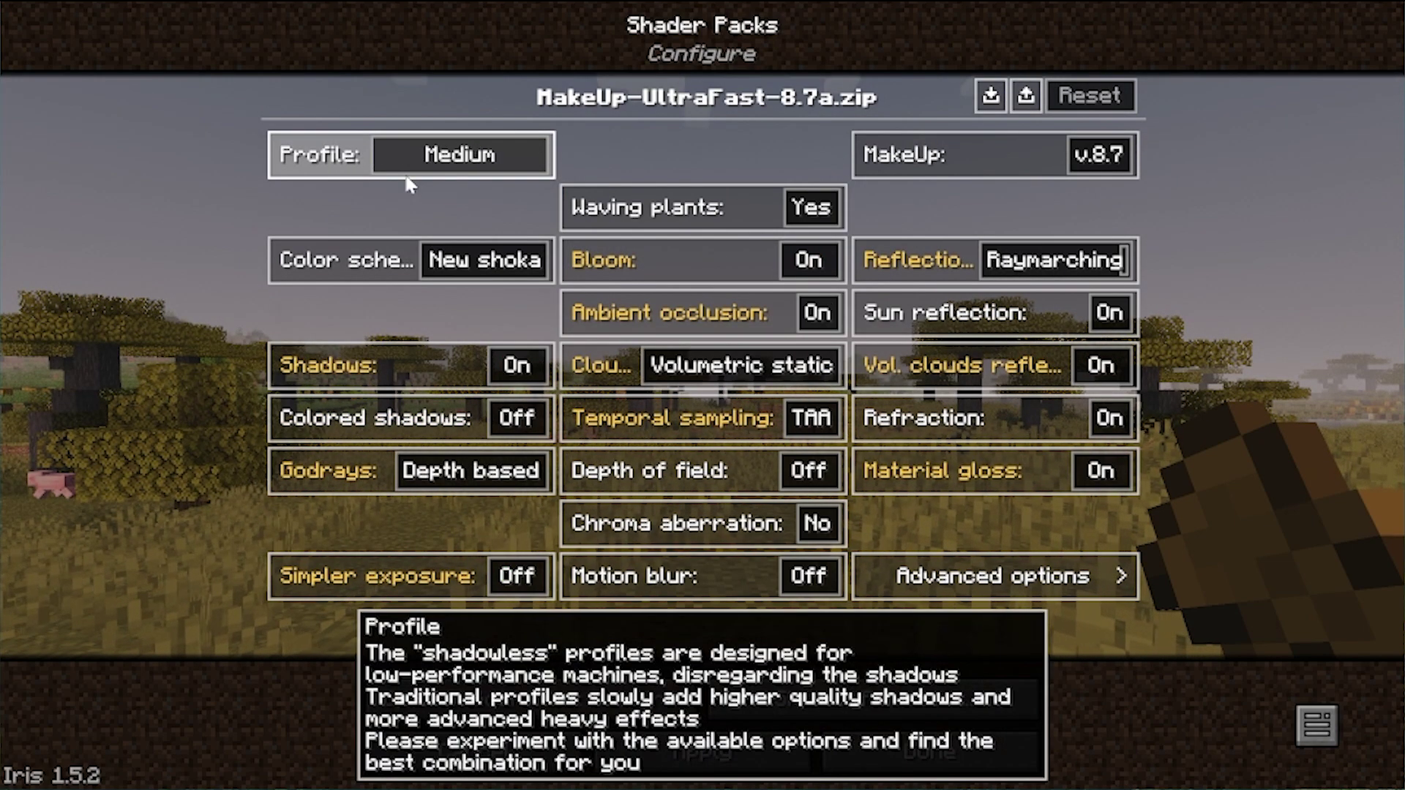
{"action": "left_click", "coordinate": [710, 748]}
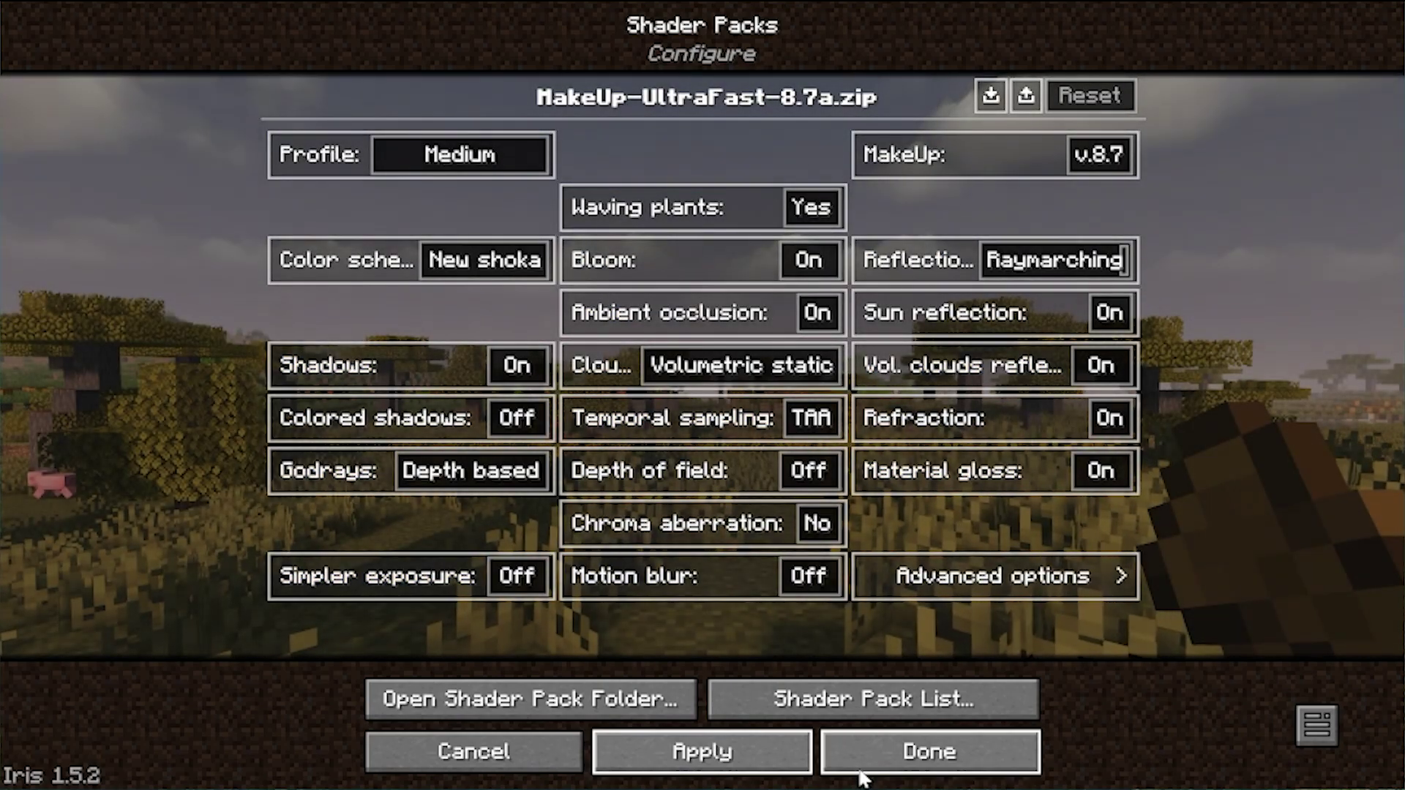
{"action": "left_click", "coordinate": [871, 761]}
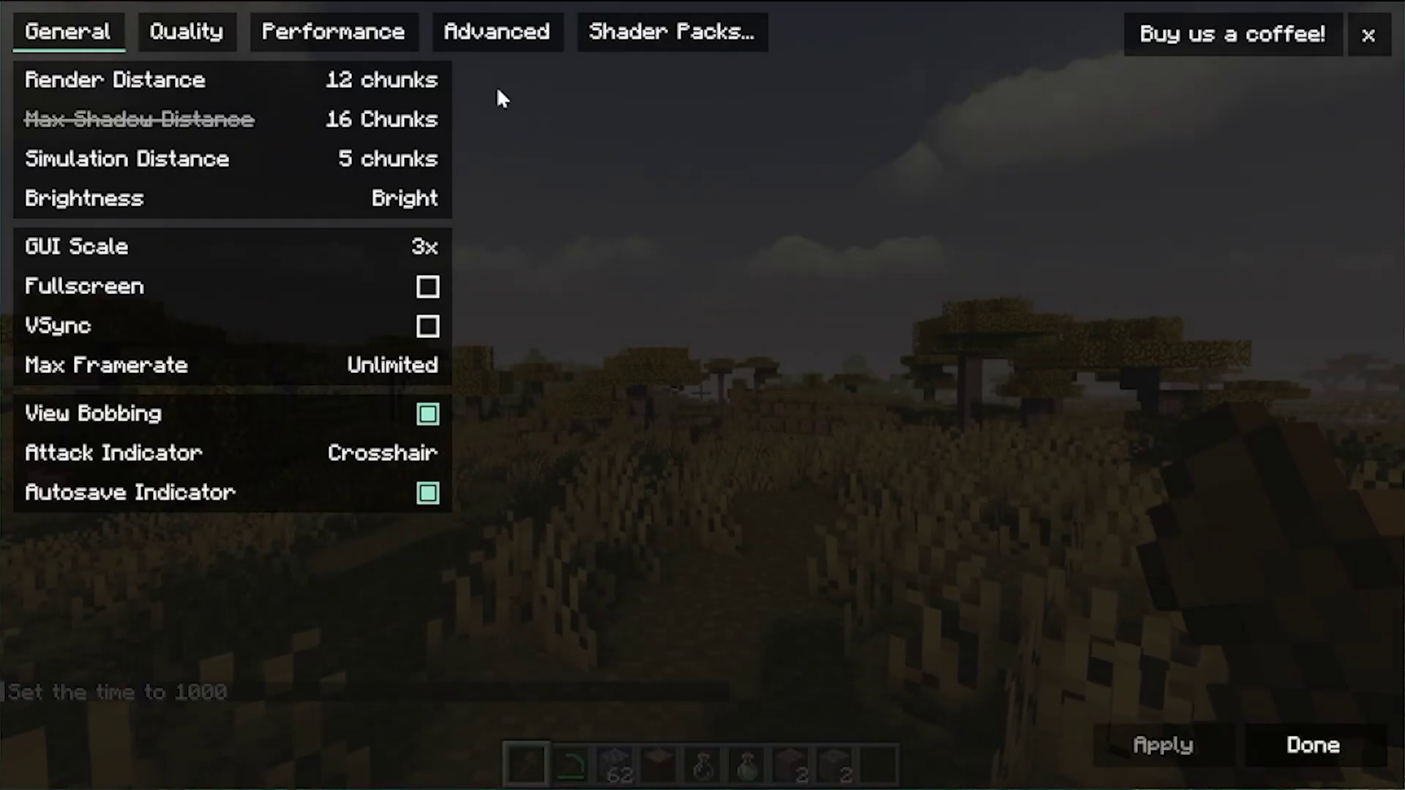
Apply the YoFPS+Low+(Chocapic13+Edit).zip shader pack and return to the world.
{"action": "left_click", "coordinate": [703, 33]}
{"action": "left_click", "coordinate": [703, 231]}
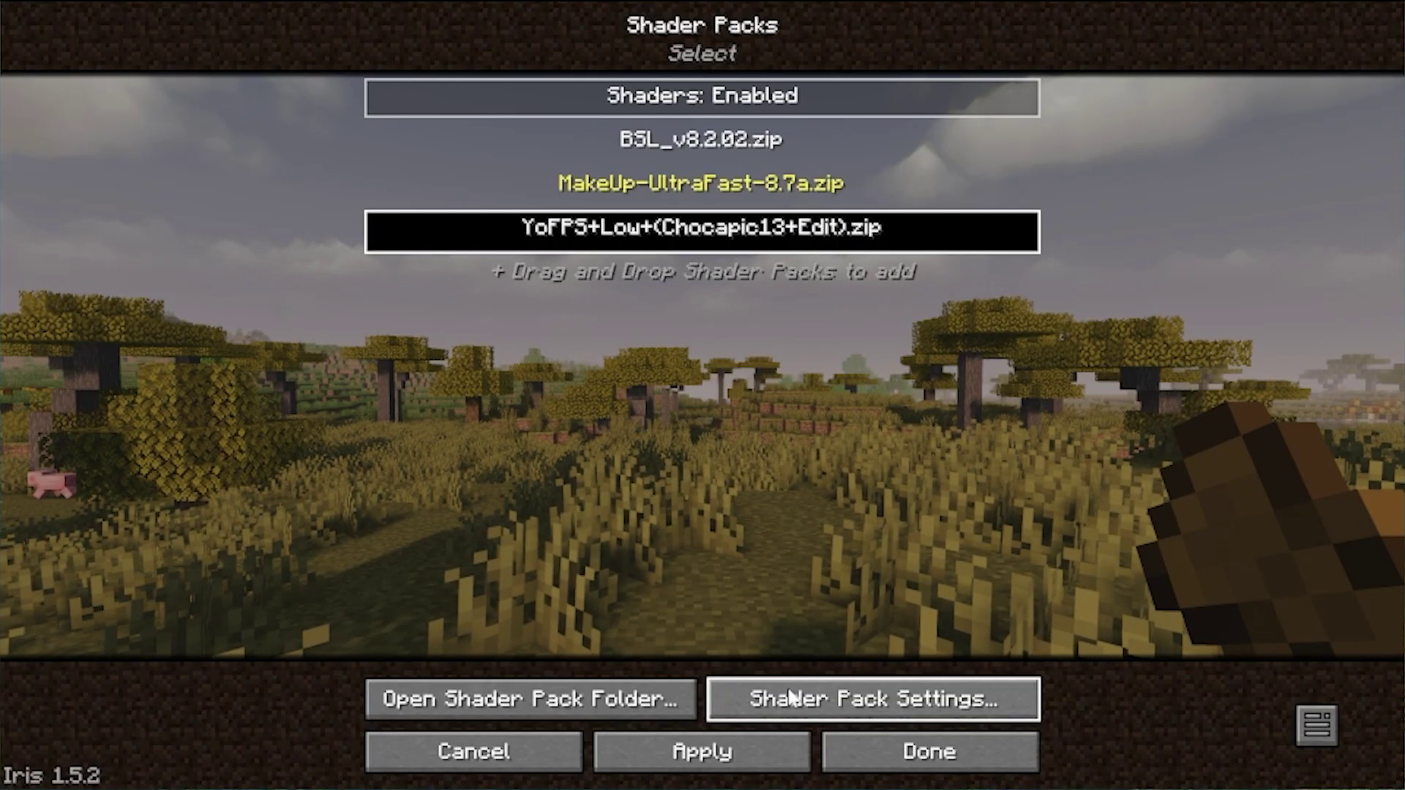
{"action": "left_click", "coordinate": [685, 743]}
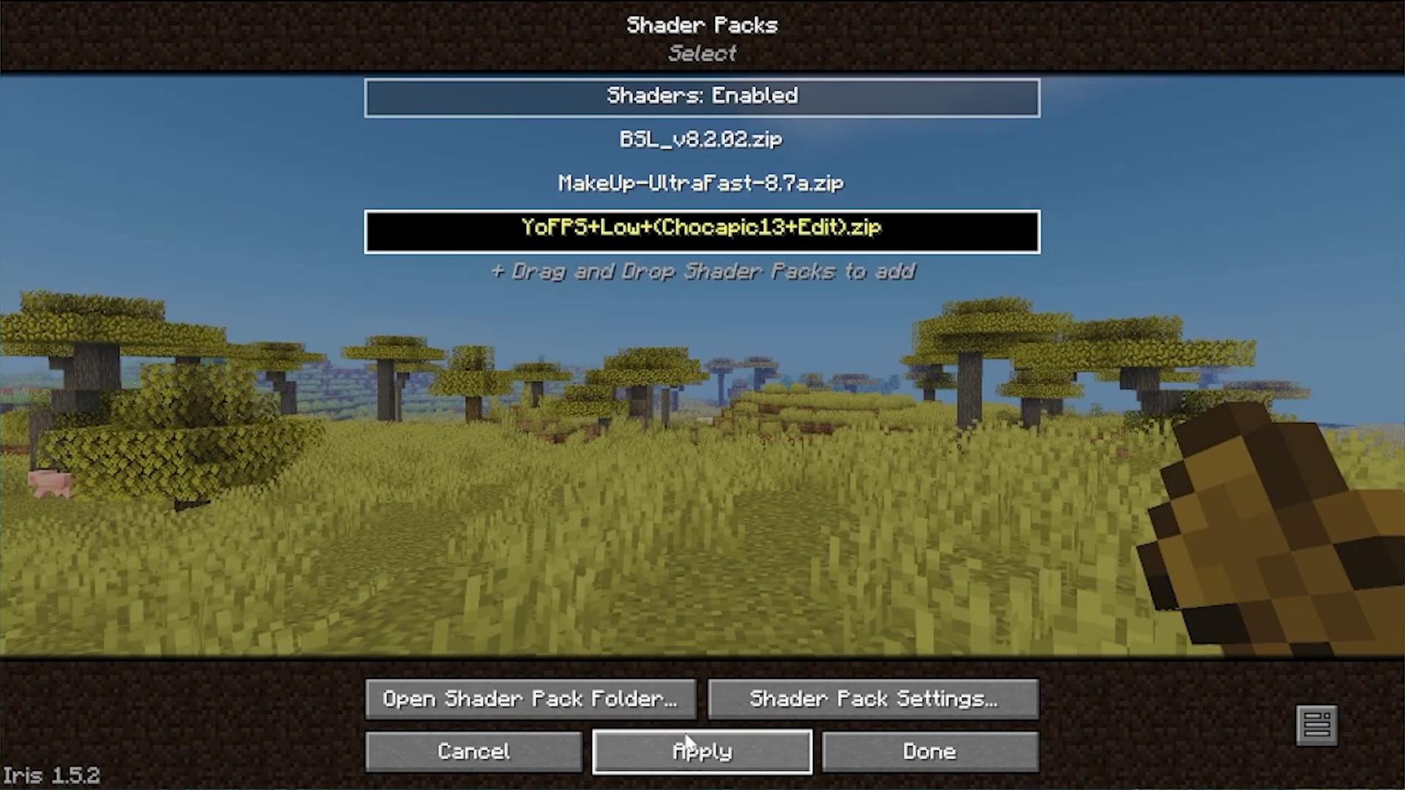
{"action": "key", "text": "Escape"}
{"action": "key", "text": "Escape"}
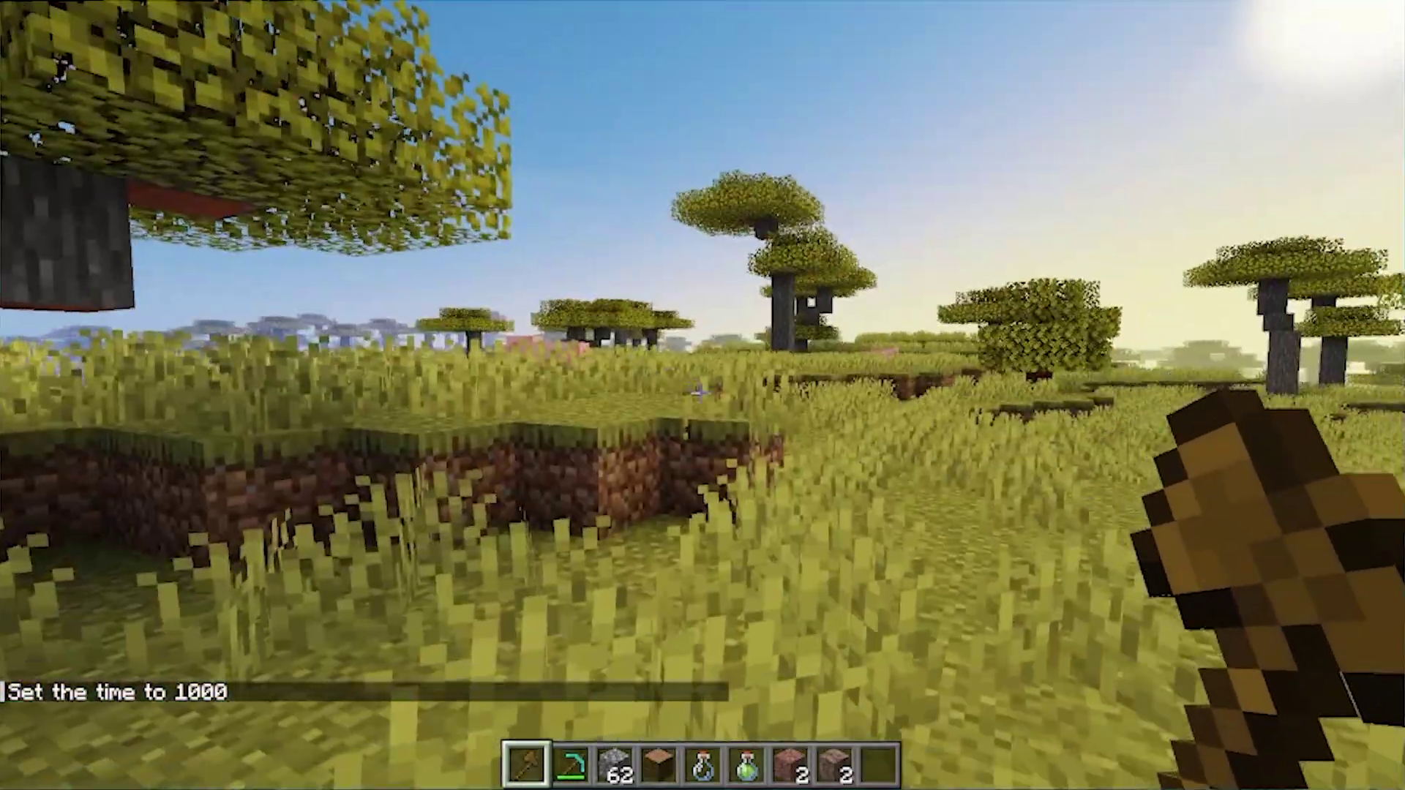
Walk through the savanna and up to a pig to examine the YoFPS lighting, grass and shadows.
{"action": "key", "text": "w"}
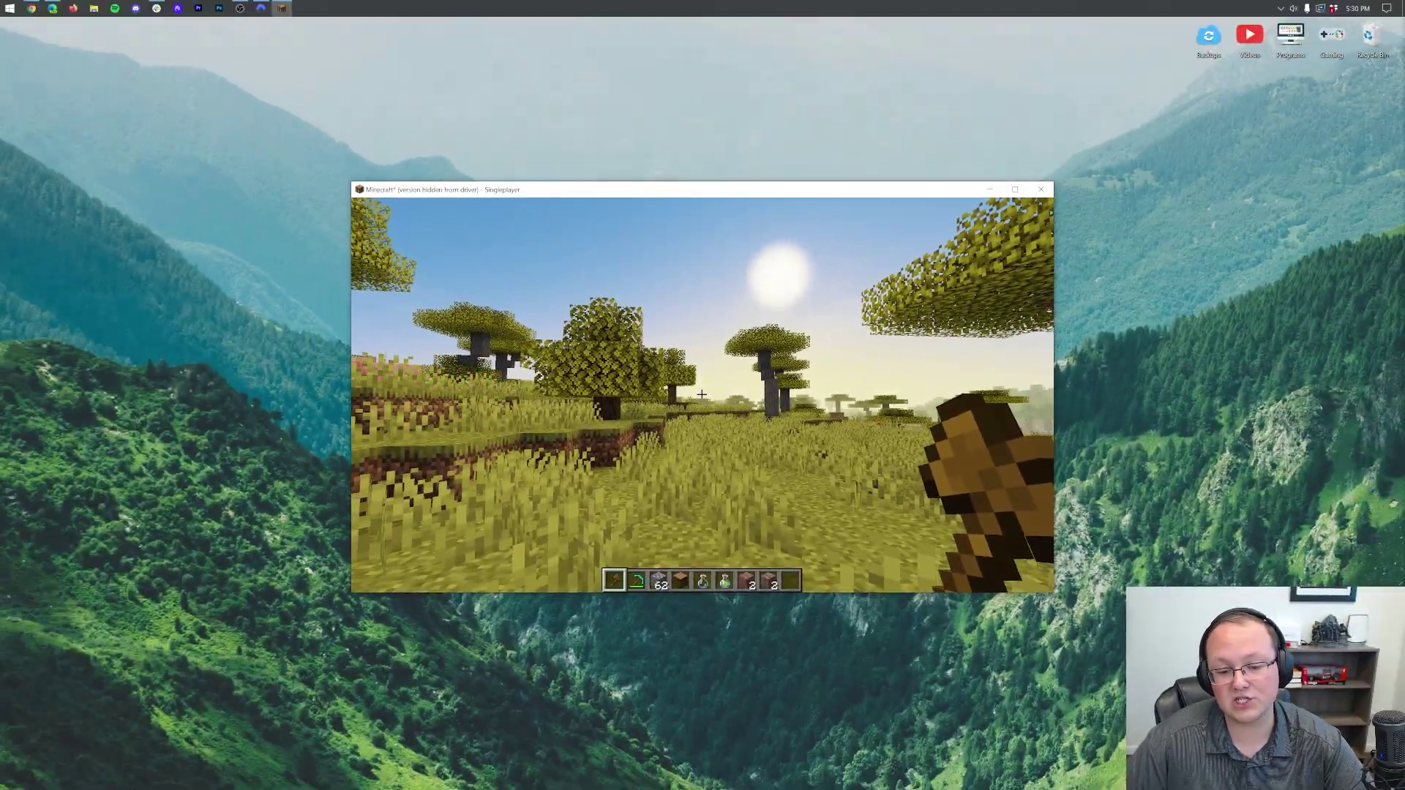
{"action": "key", "text": "w"}
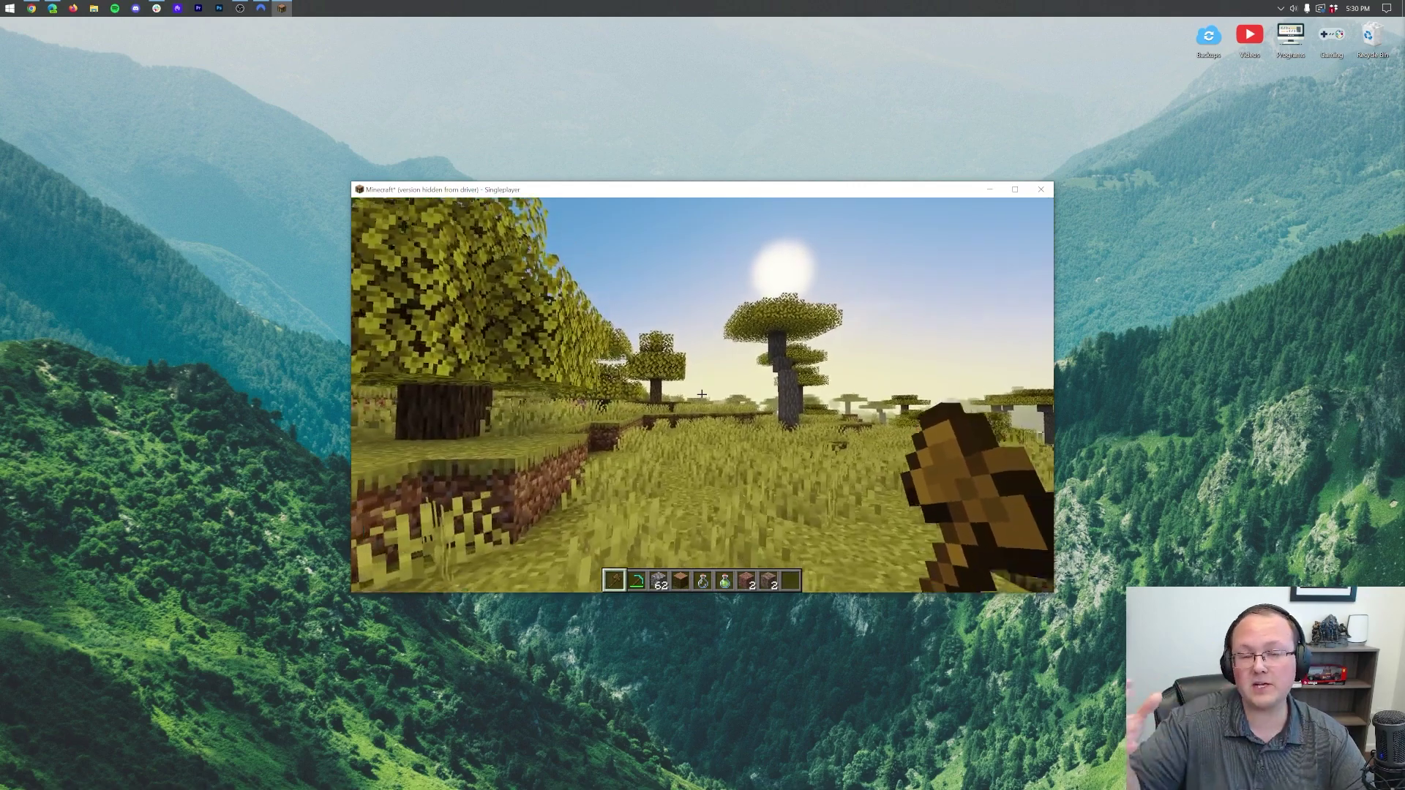
{"action": "key", "text": "w"}
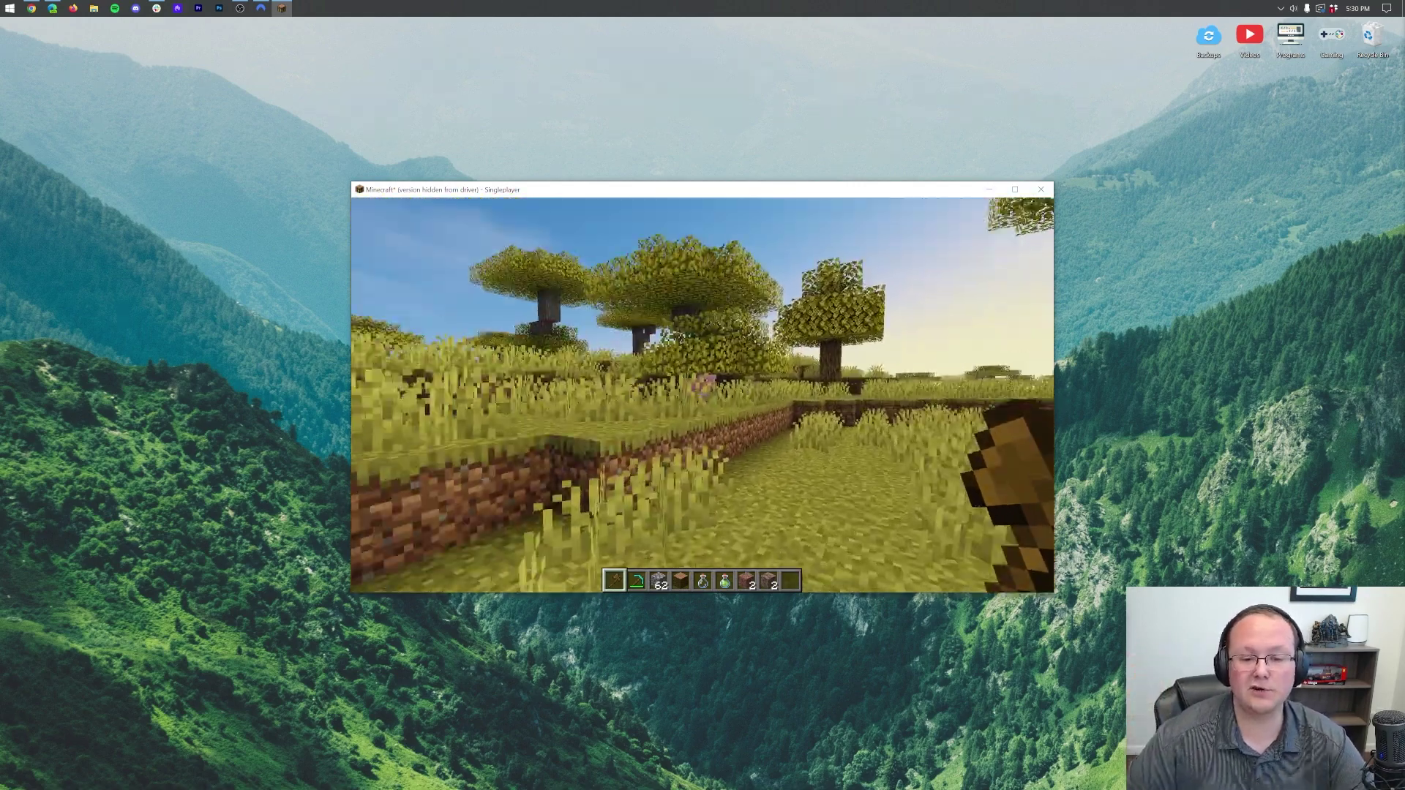
{"action": "key", "text": "w"}
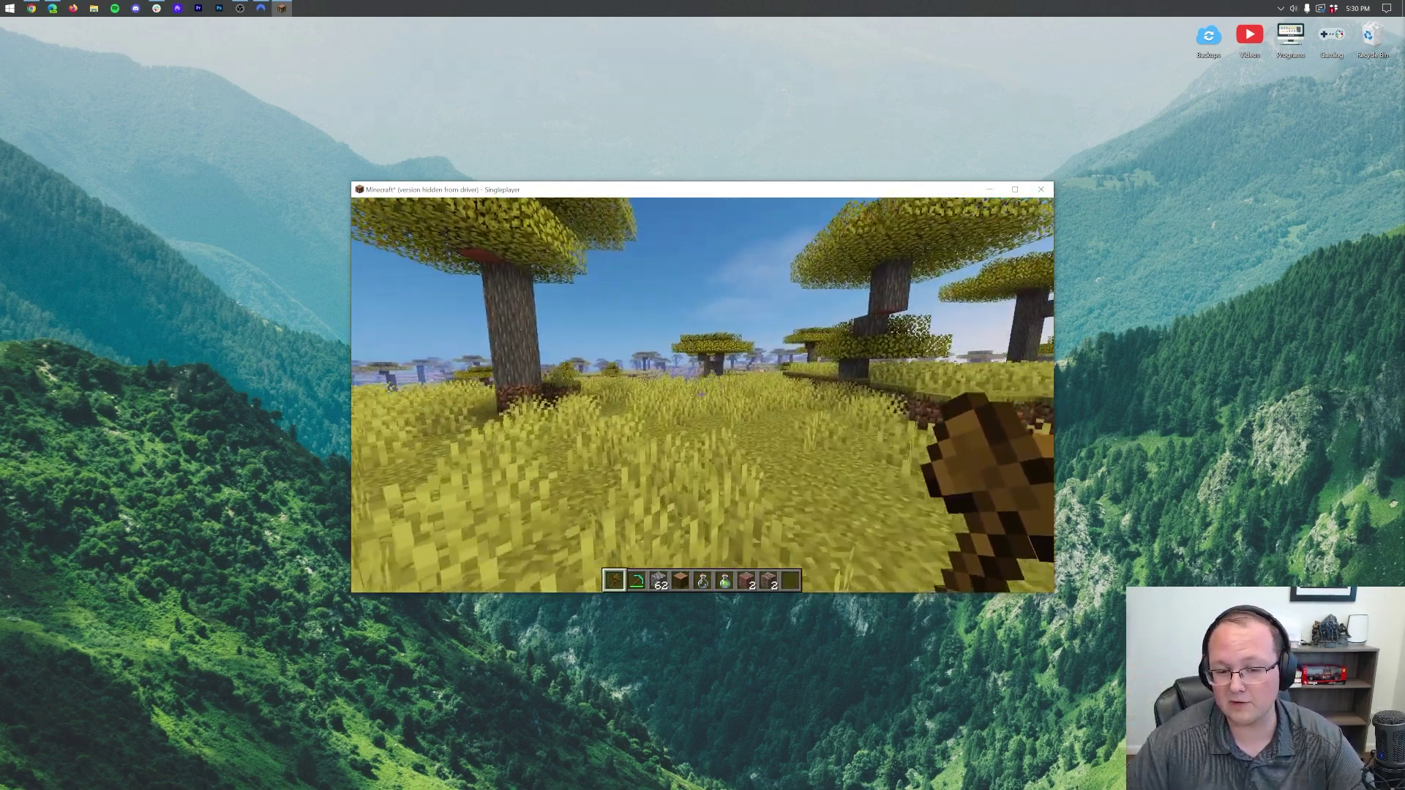
{"action": "key", "text": "w"}
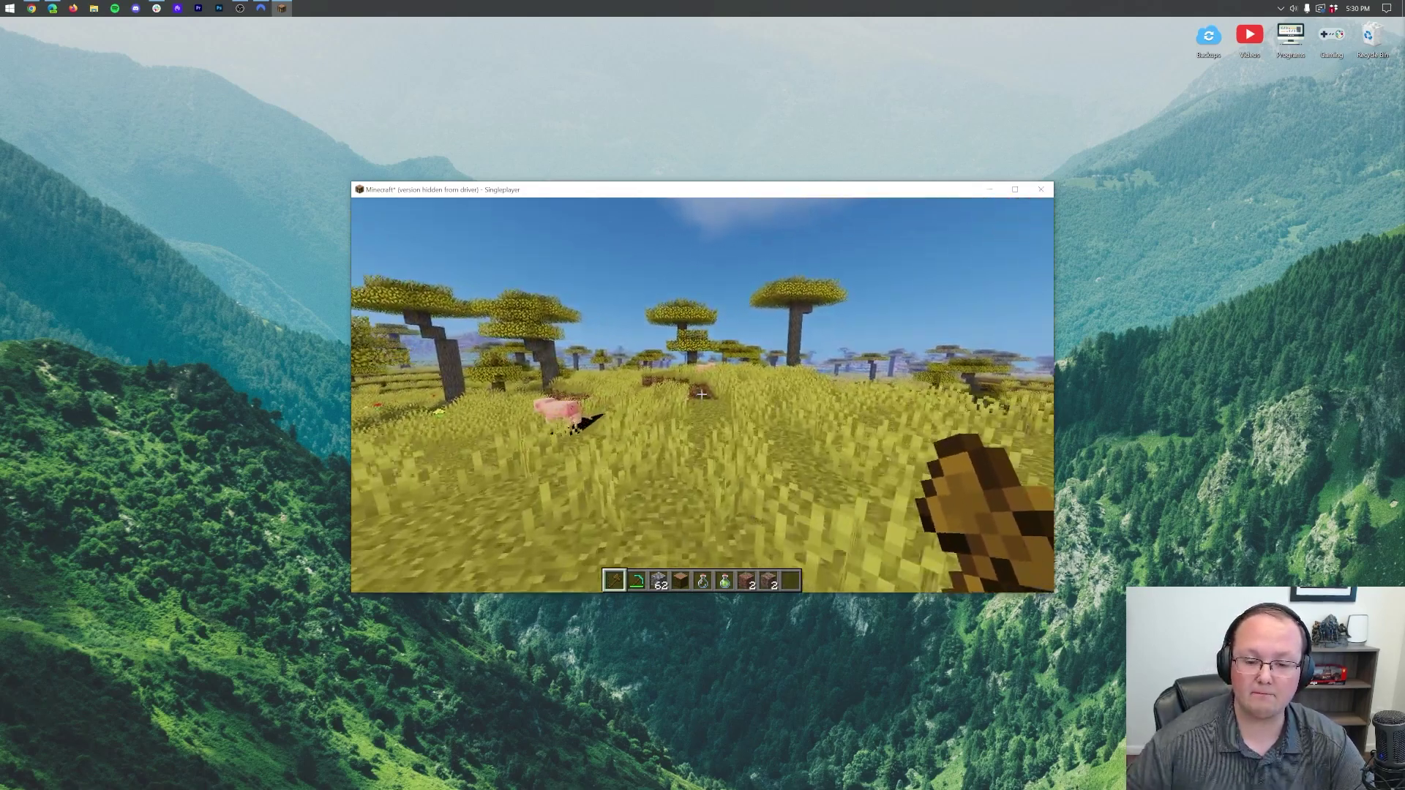
{"action": "key", "text": "w"}
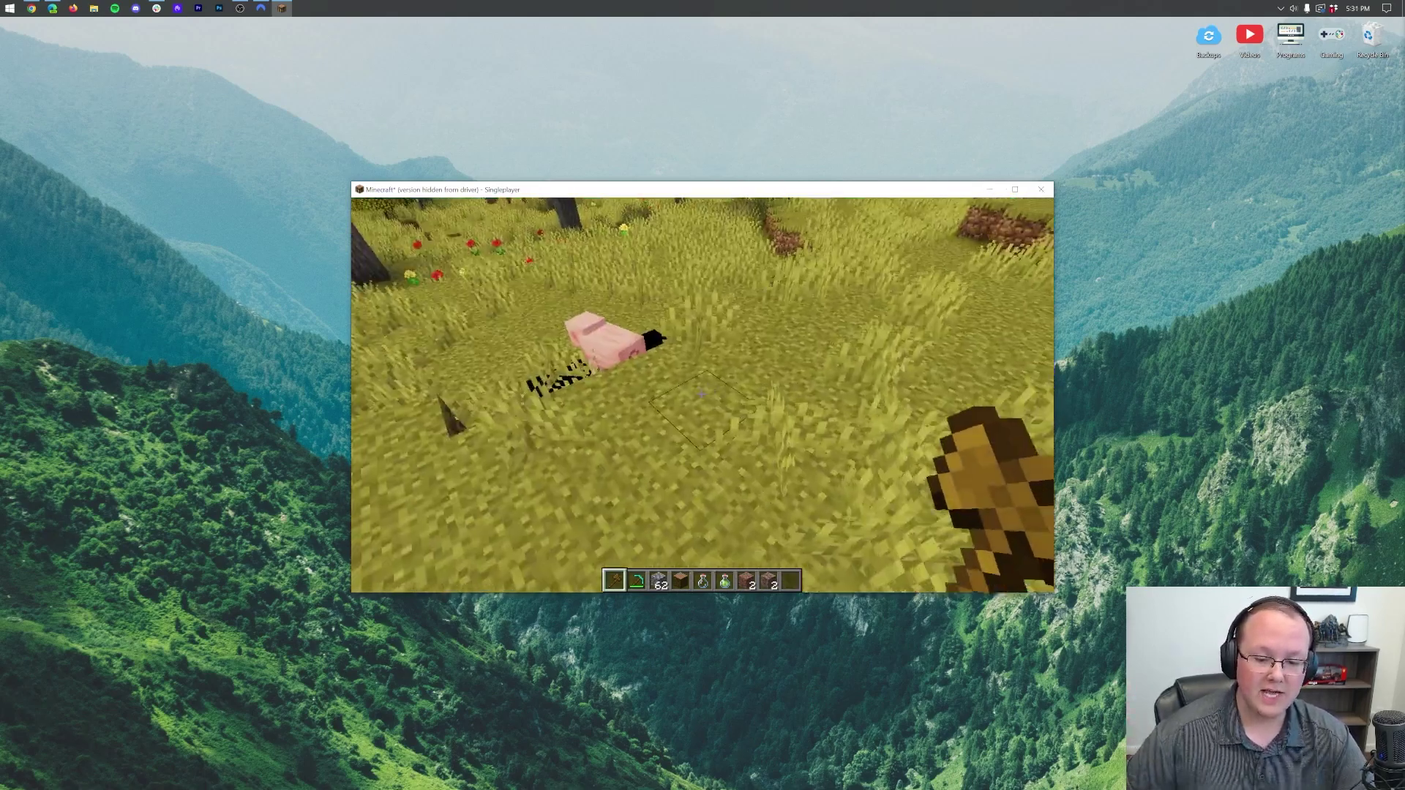
{"action": "key", "text": "w"}
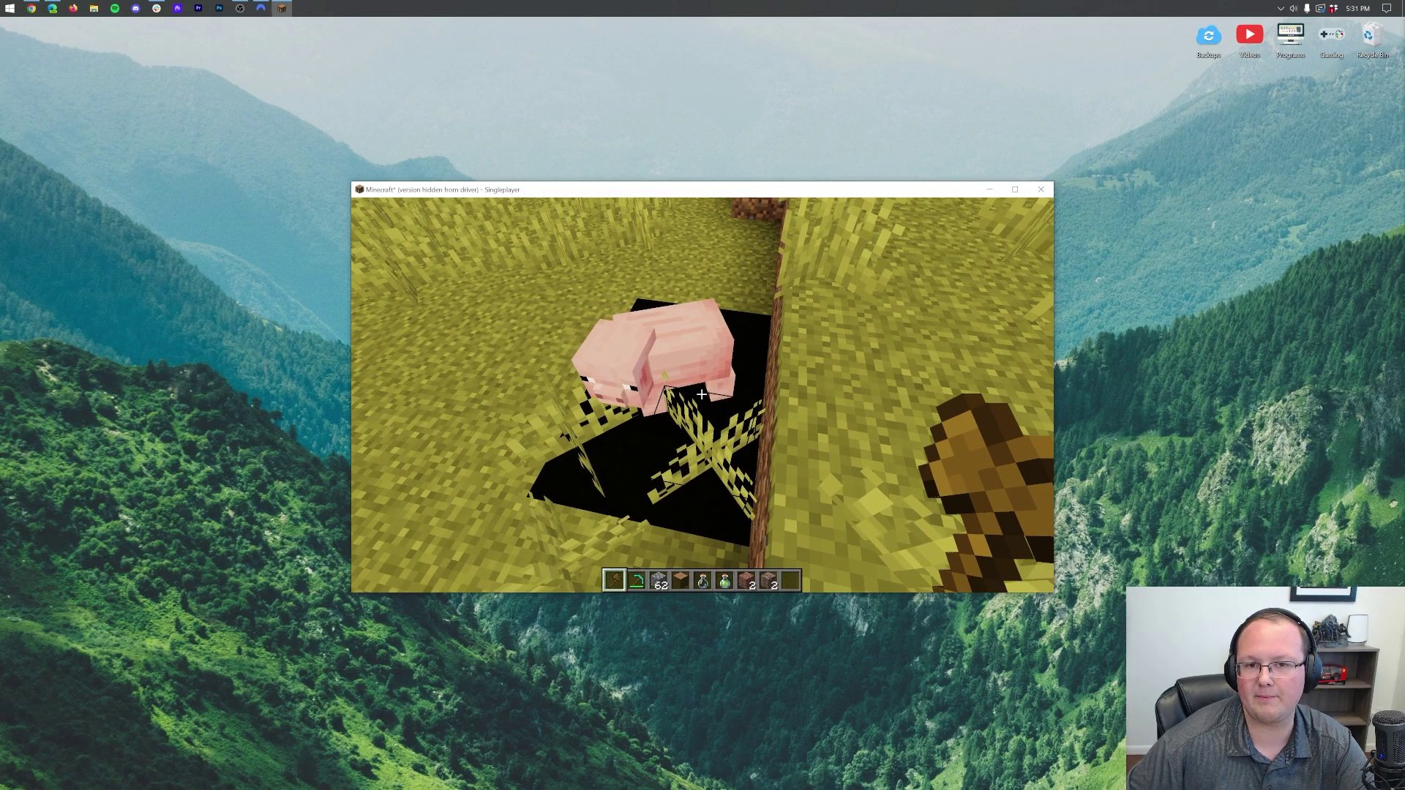
View the YoFPS shader pack's configuration from the video settings, then close it.
{"action": "key", "text": "Escape"}
{"action": "left_click", "coordinate": [665, 394]}
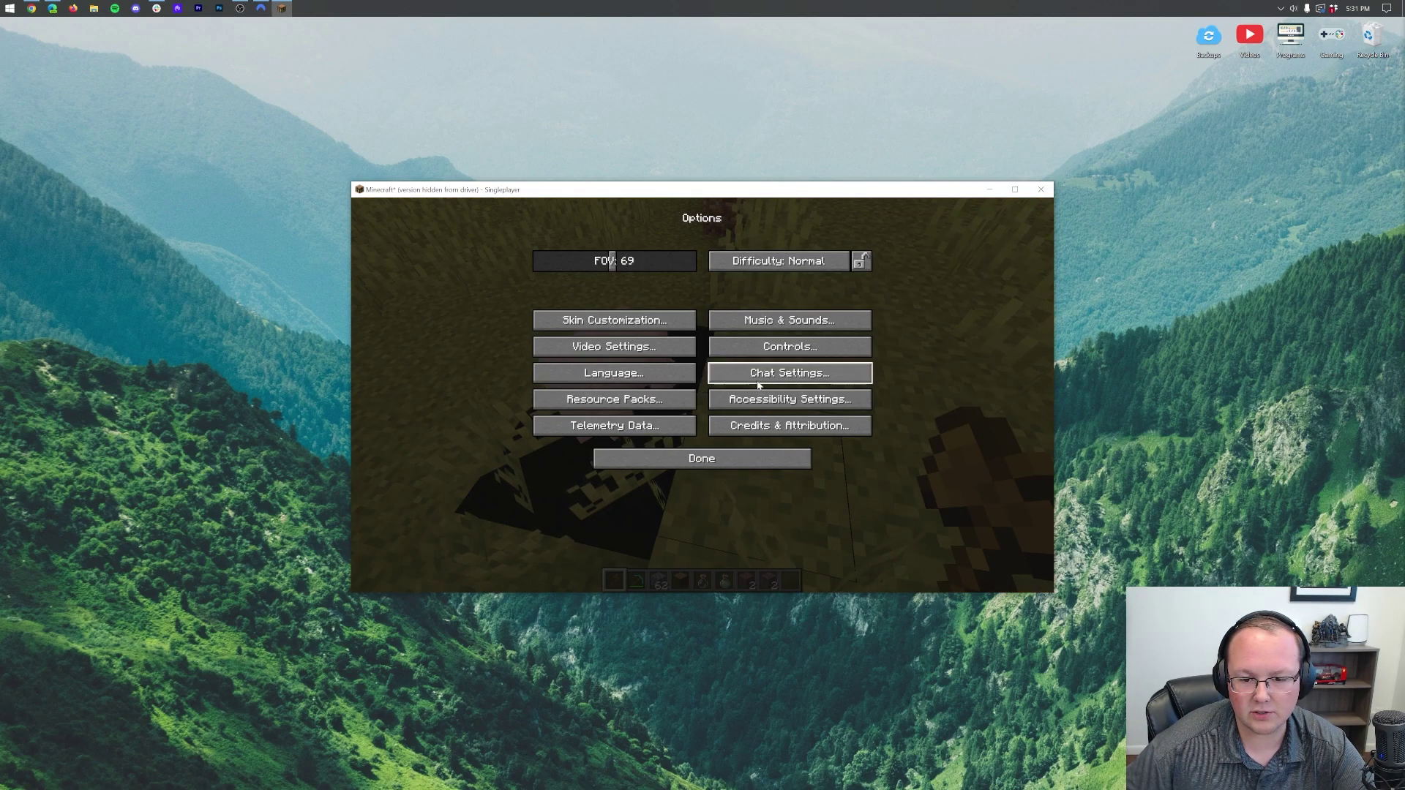
{"action": "left_click", "coordinate": [632, 348]}
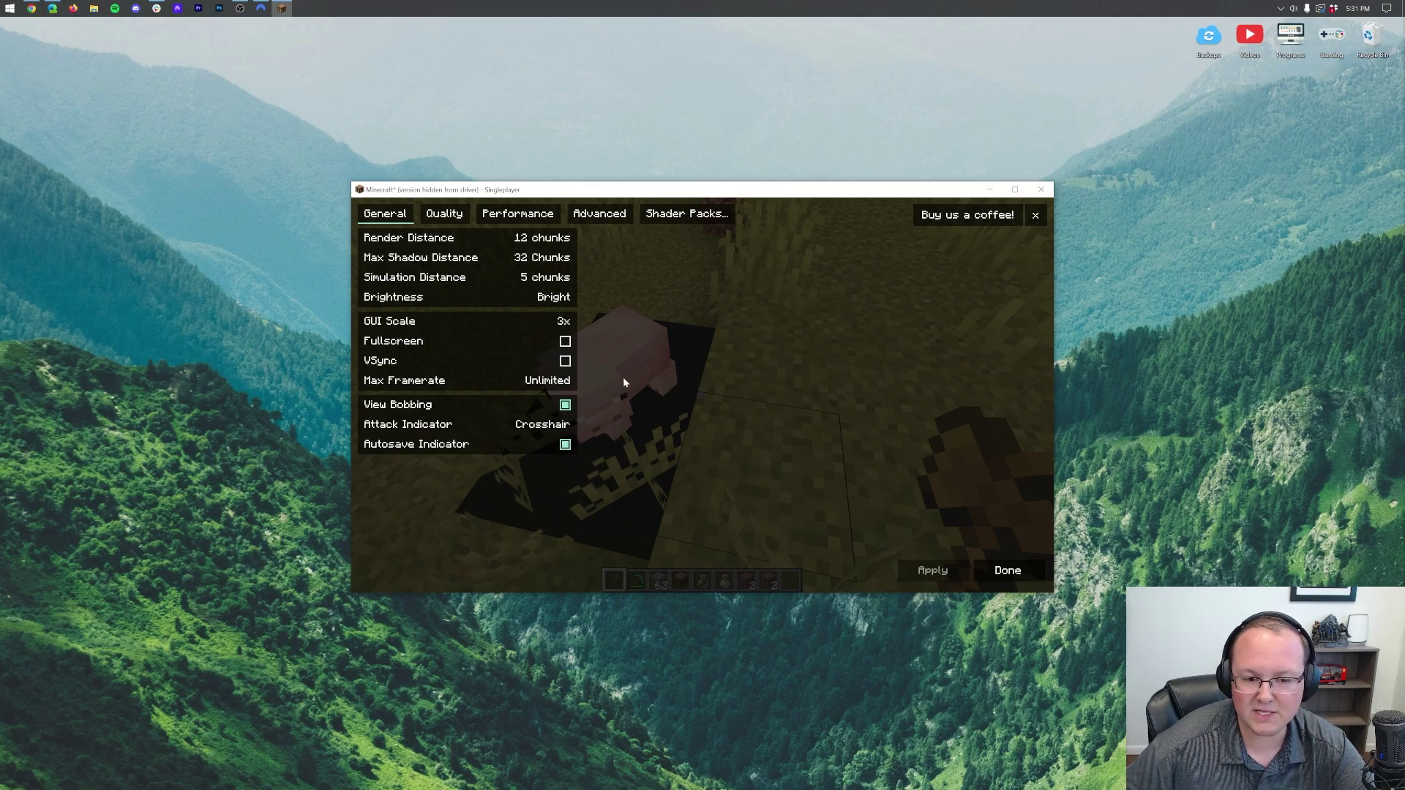
{"action": "left_click", "coordinate": [687, 213]}
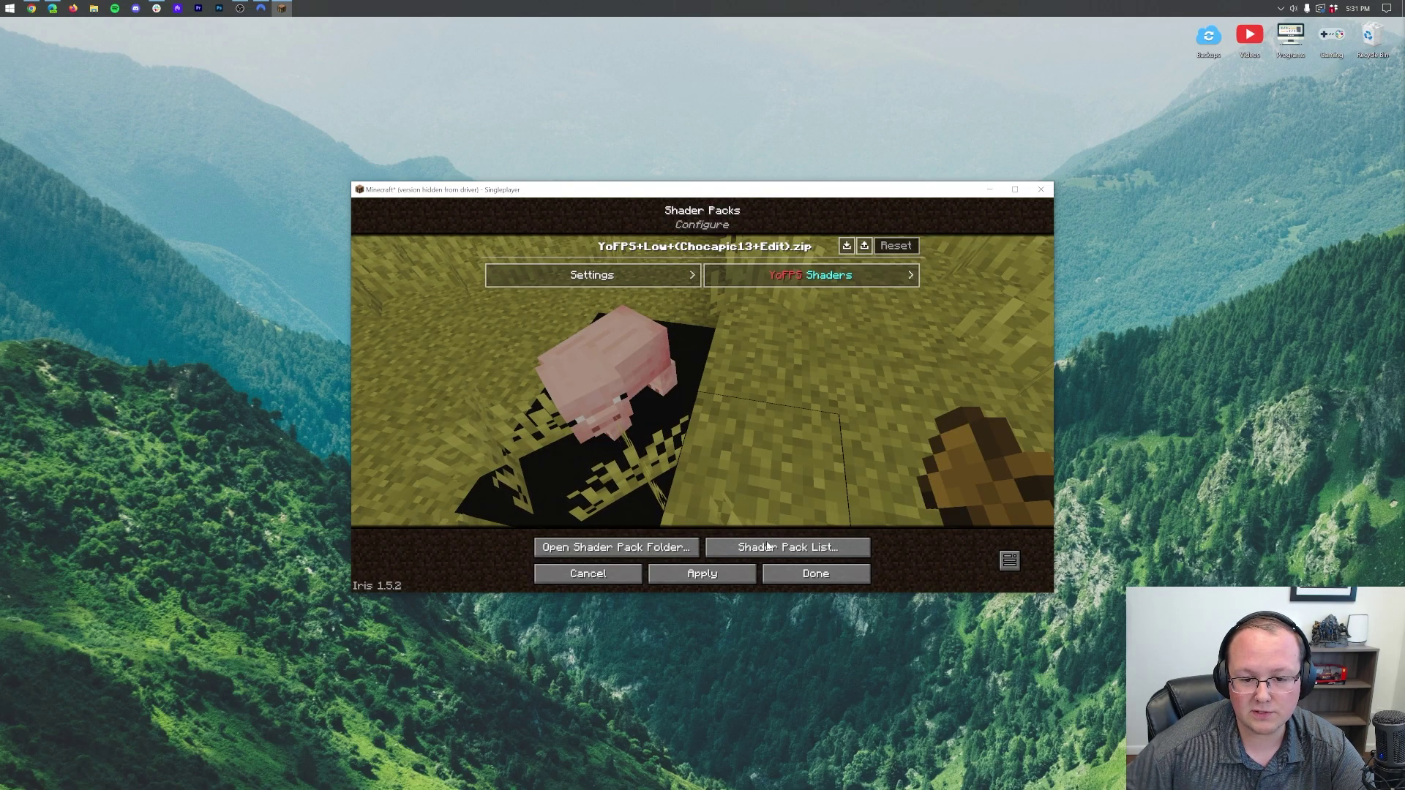
{"action": "left_click", "coordinate": [799, 574]}
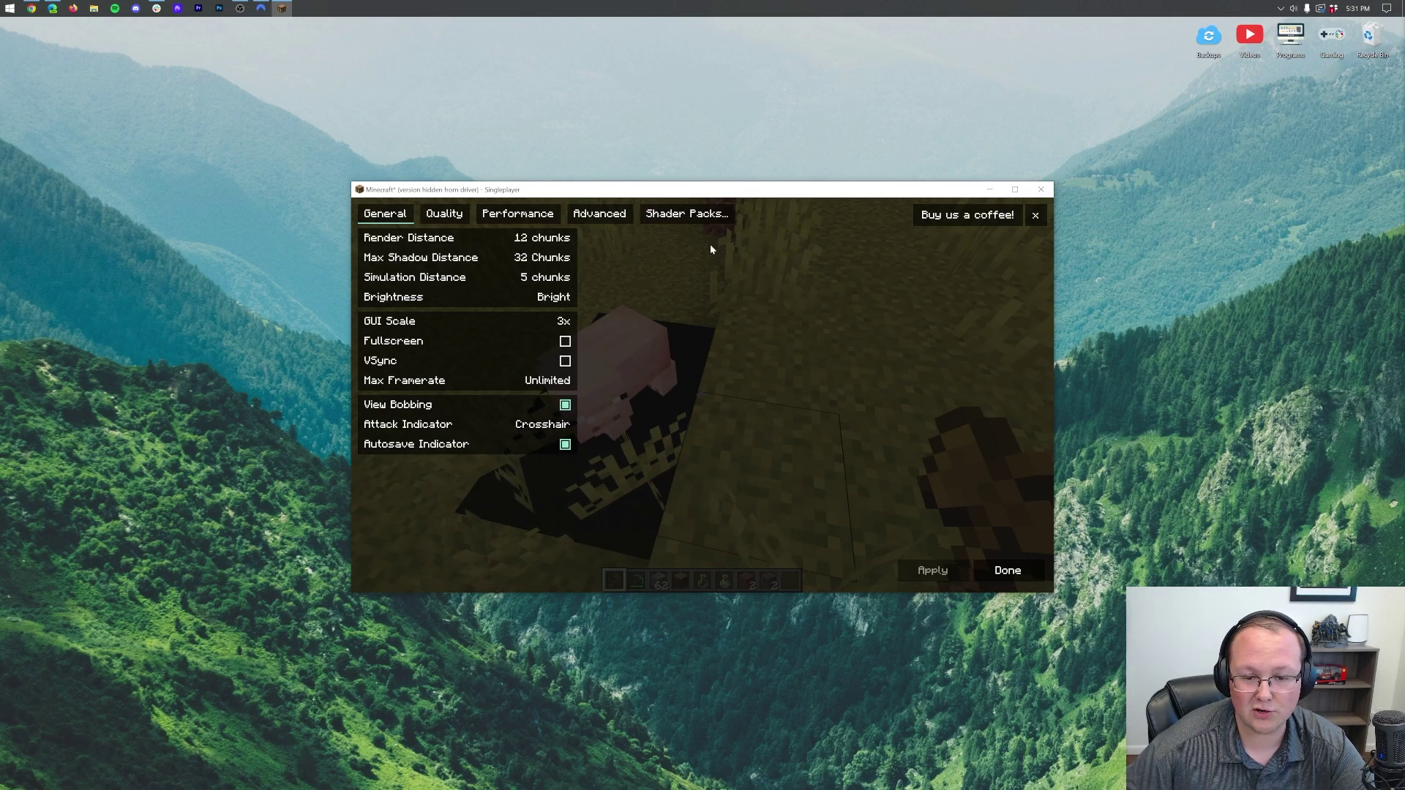
Apply the BSL_v8.2.02.zip shader pack and return to the world.
{"action": "left_click", "coordinate": [704, 221]}
{"action": "left_click", "coordinate": [701, 268]}
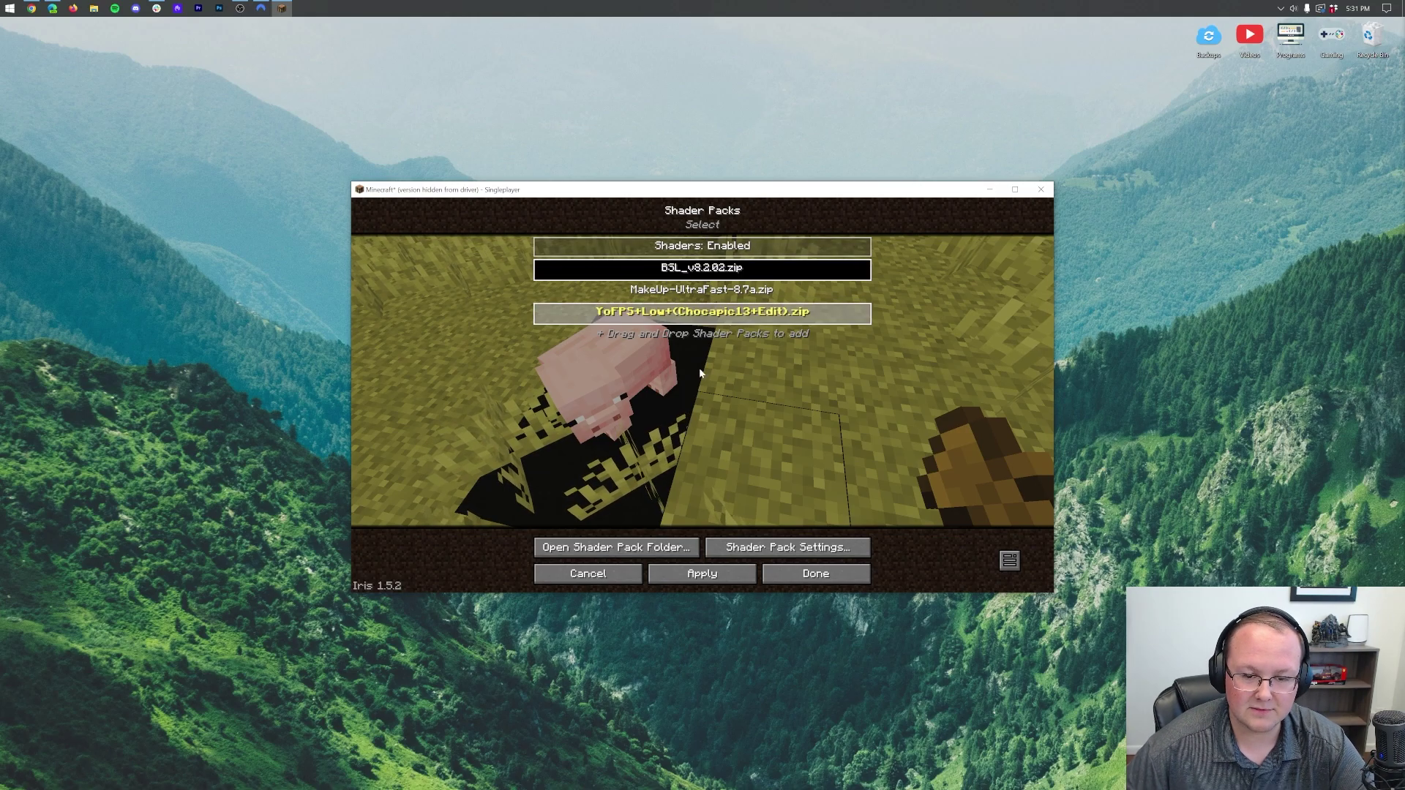
{"action": "left_click", "coordinate": [659, 574]}
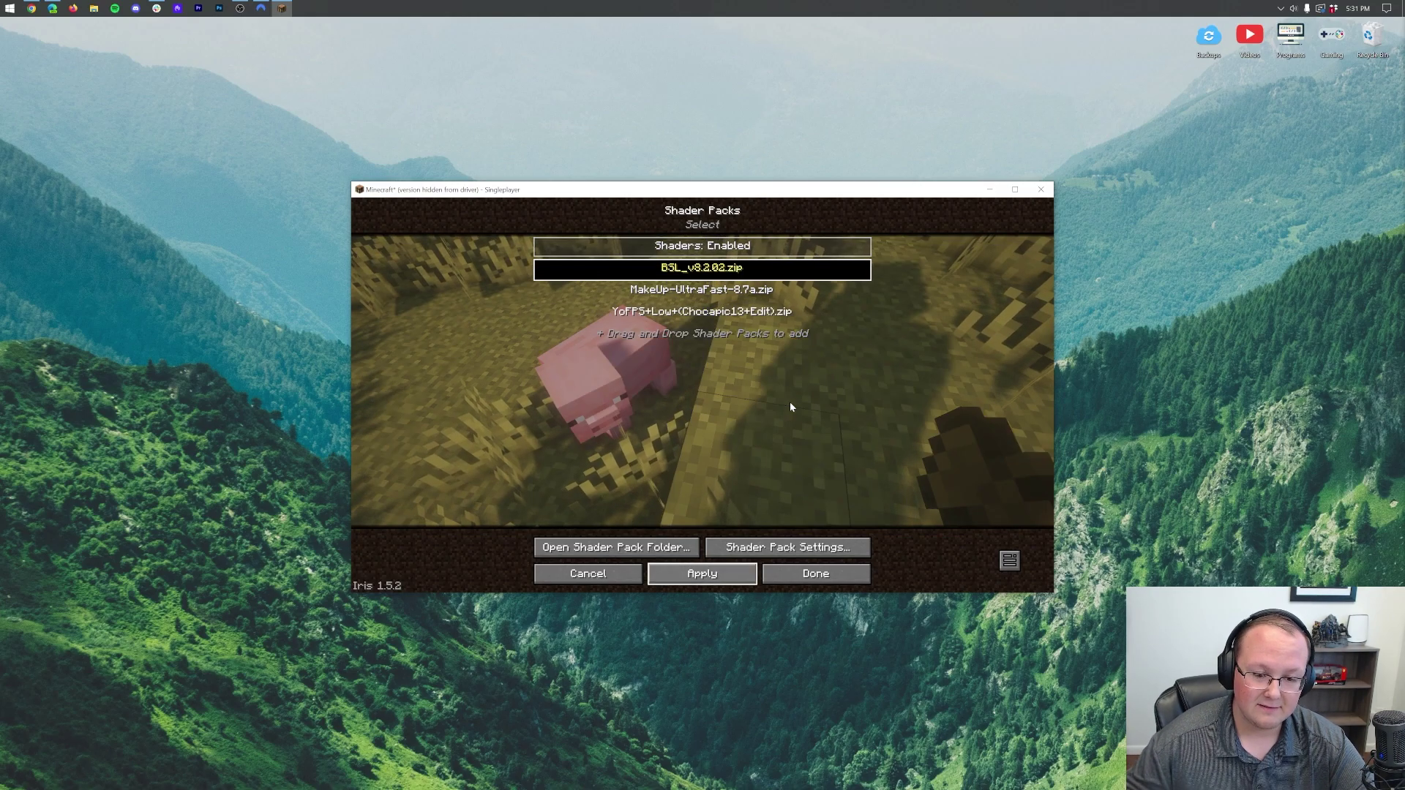
{"action": "key", "text": "Escape"}
{"action": "key", "text": "Escape"}
{"action": "key", "text": "Escape"}
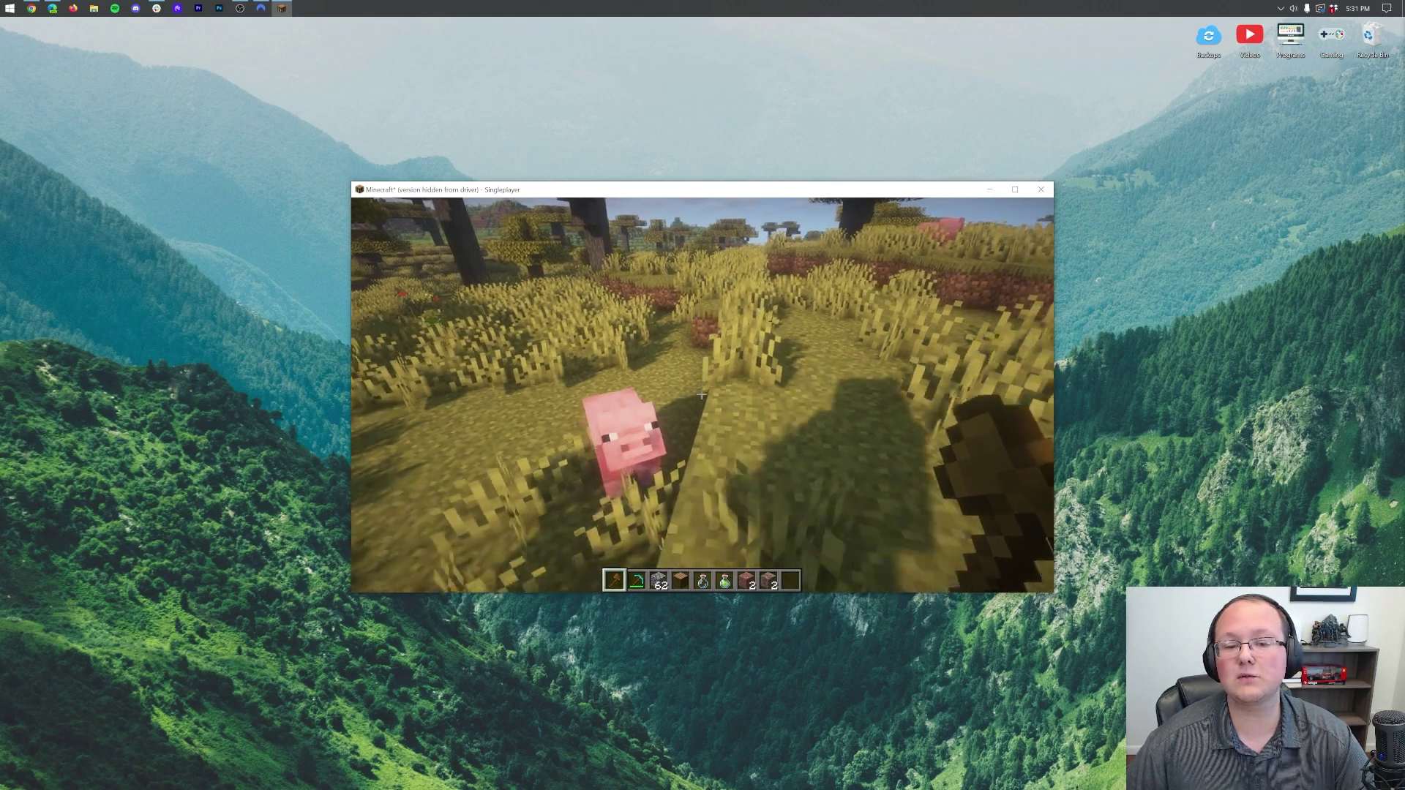